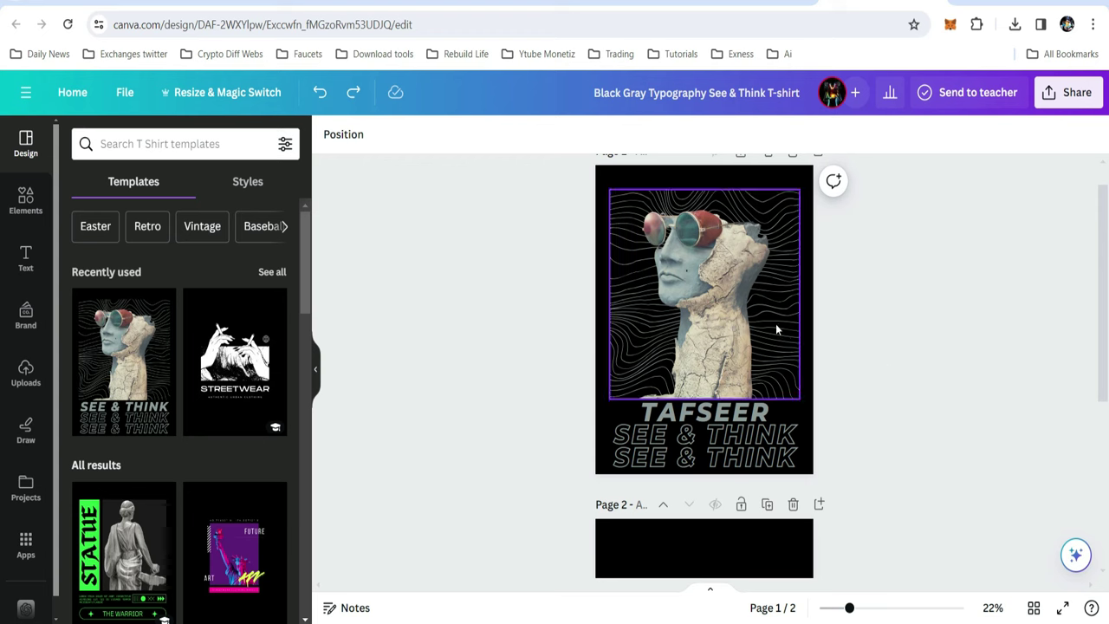
- Delete the statue image from page 1 and apply the Modern Aesthetic Face Mask T-Shirt Print template to the blank page 2
key(Delete)
scroll(923, 395, down, 3)
click(753, 453)
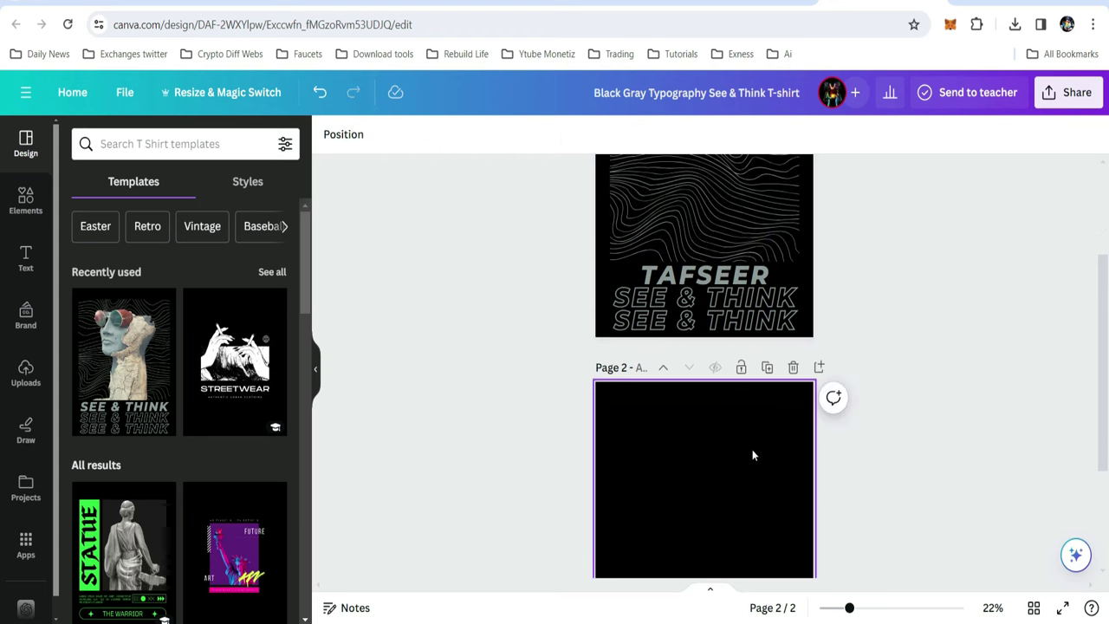
scroll(704, 535, down, 2)
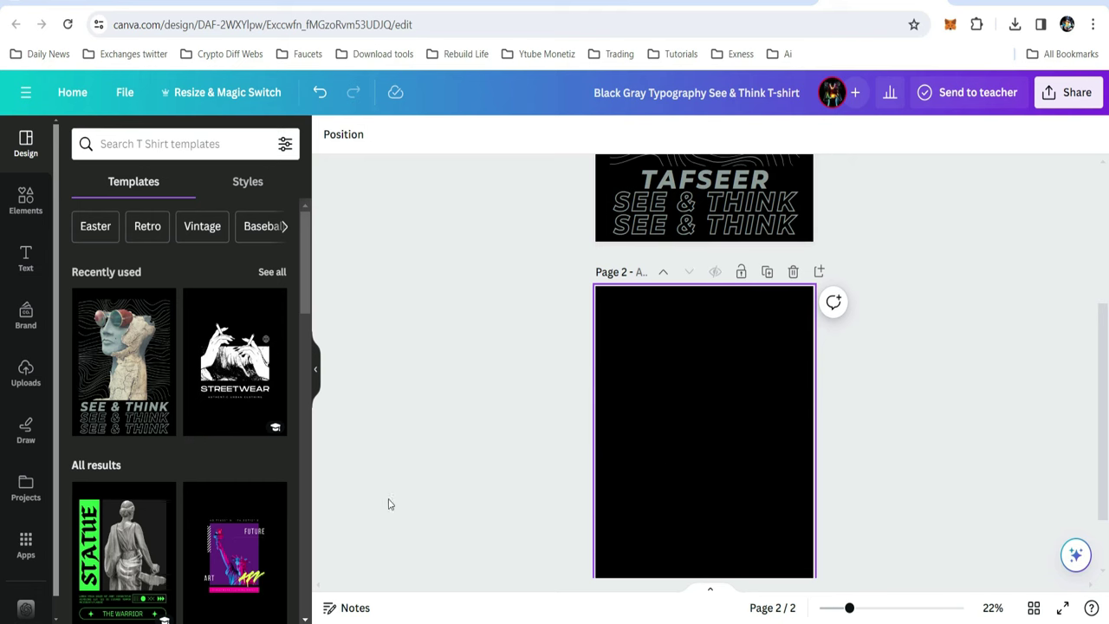
scroll(208, 421, down, 4)
scroll(208, 421, down, 4)
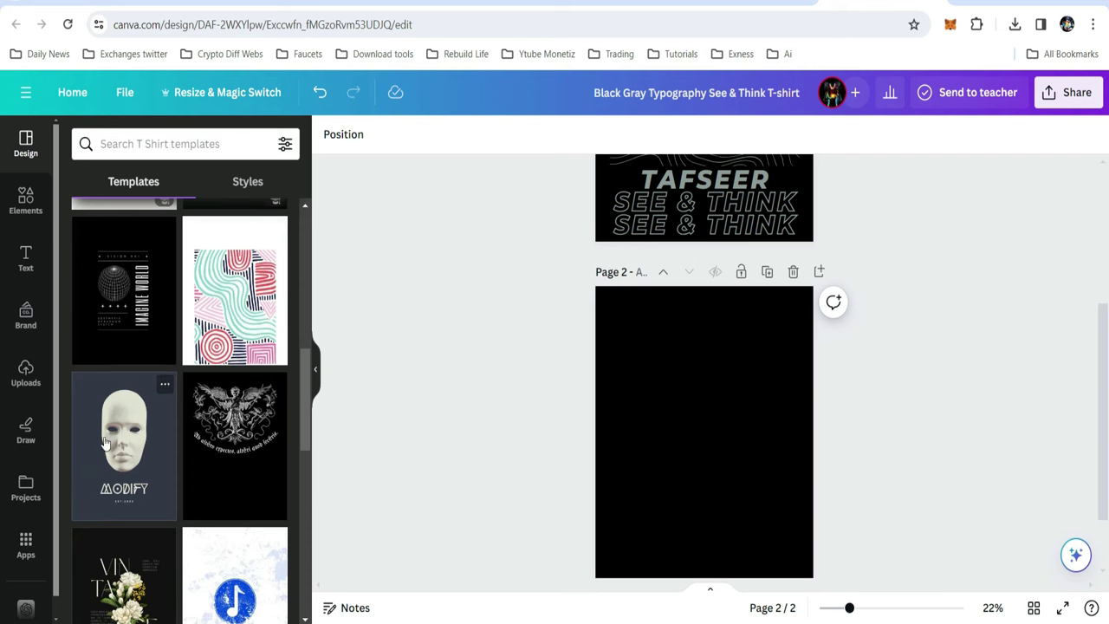
click(108, 433)
- Move the face mask image from page 2 onto page 1, over the wavy line pattern
click(712, 436)
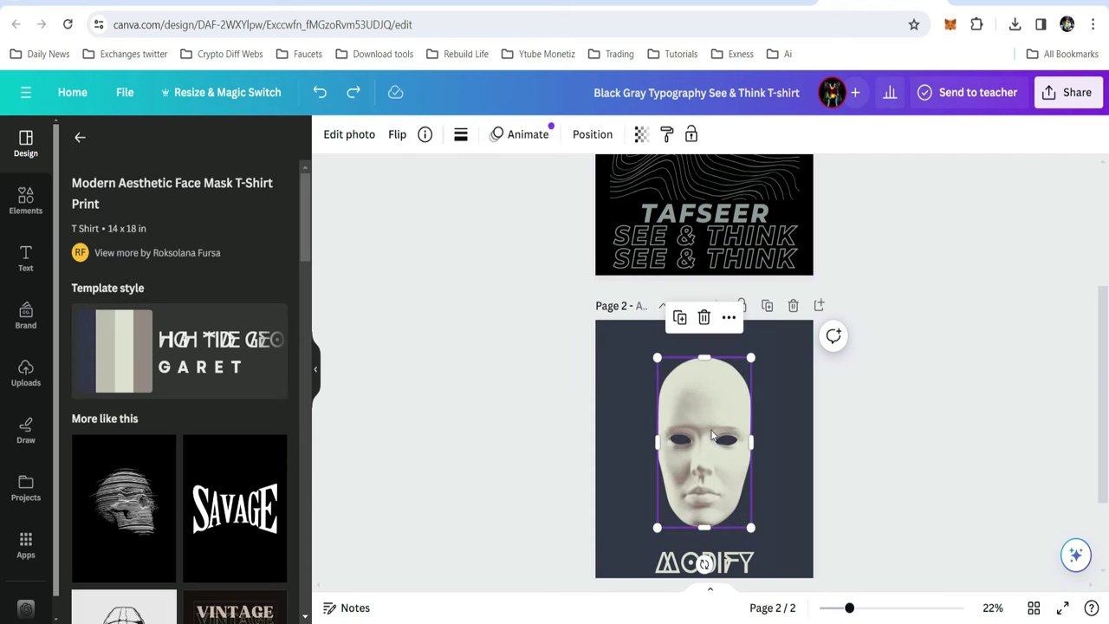
key(Delete)
scroll(711, 425, up, 3)
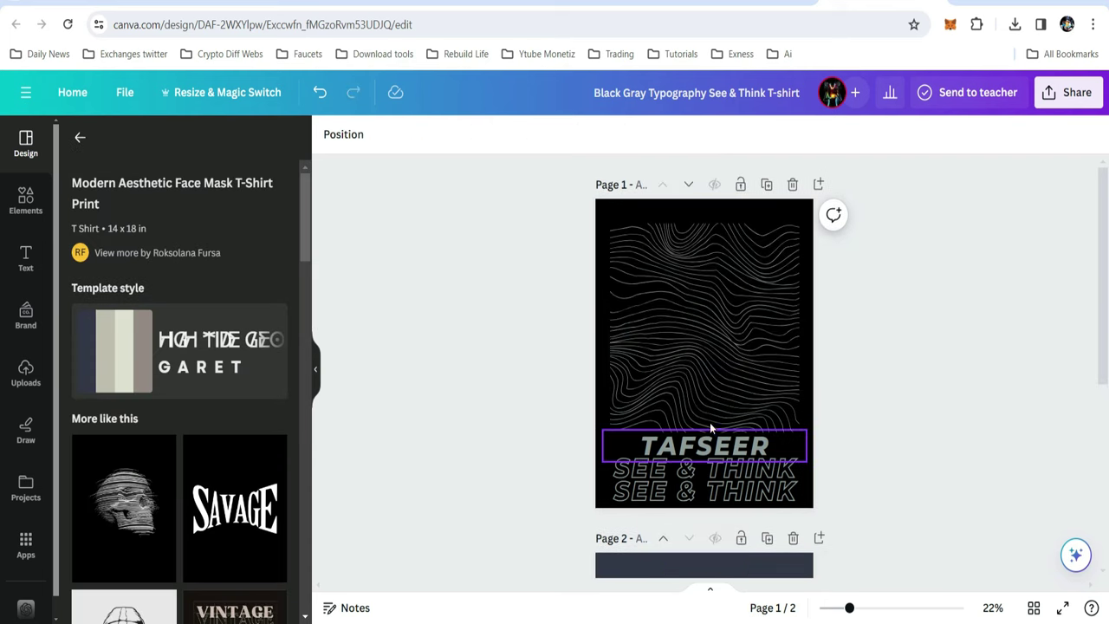
click(691, 300)
key(ctrl+v)
click(941, 361)
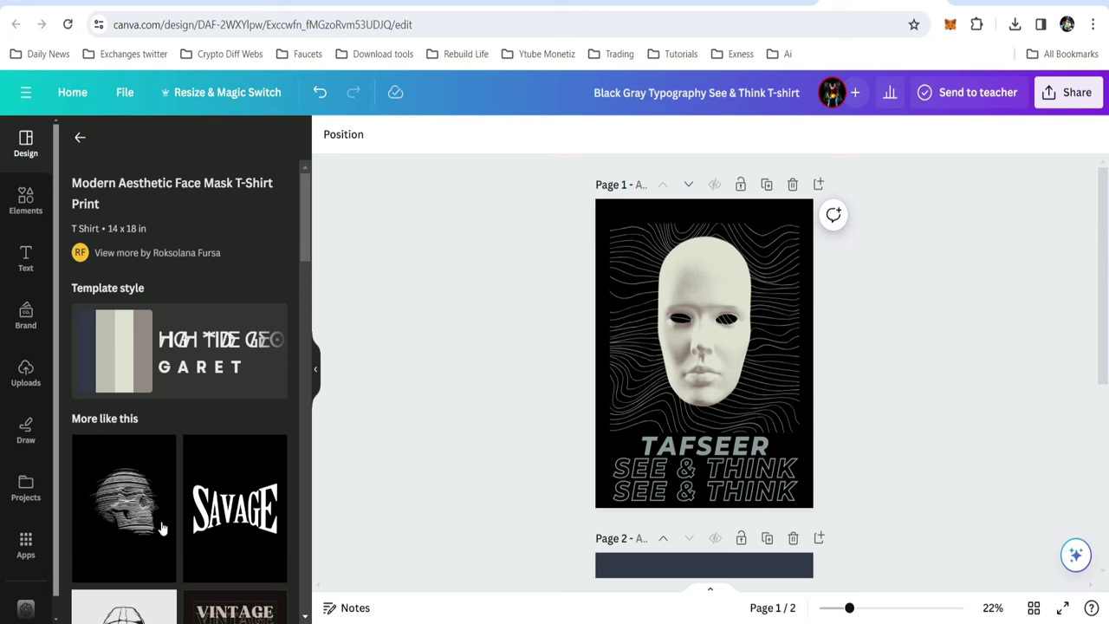
- Add the Pink and Purple Gradient Illustration Streetwear T-Shirt template with the alien artwork as page 3
scroll(160, 526, down, 4)
scroll(655, 525, down, 2)
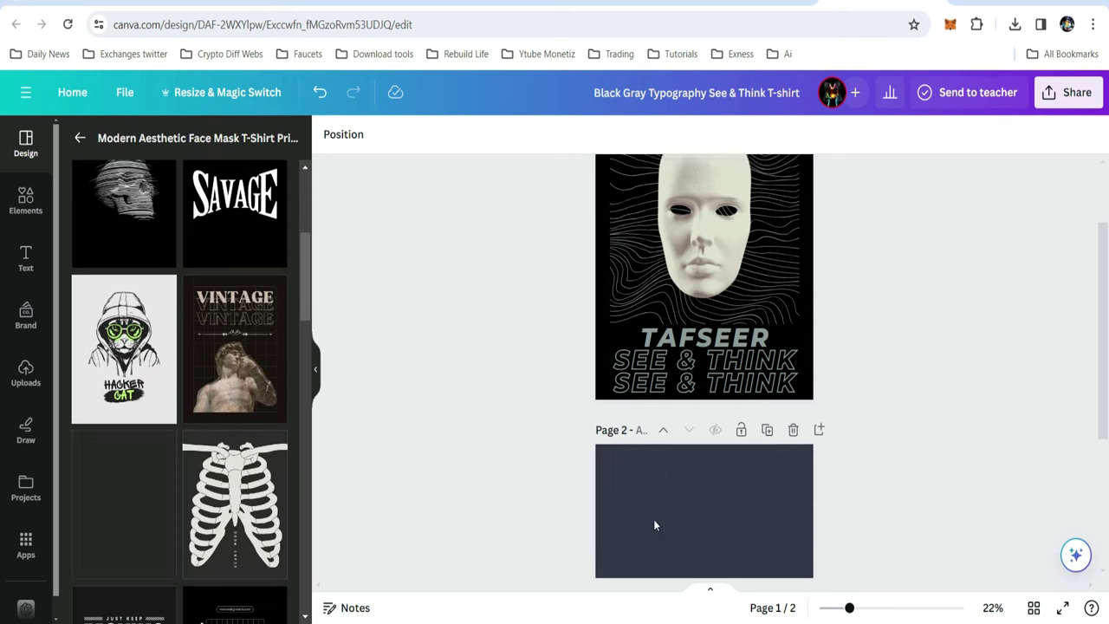
scroll(654, 526, down, 3)
scroll(235, 524, down, 1)
click(235, 598)
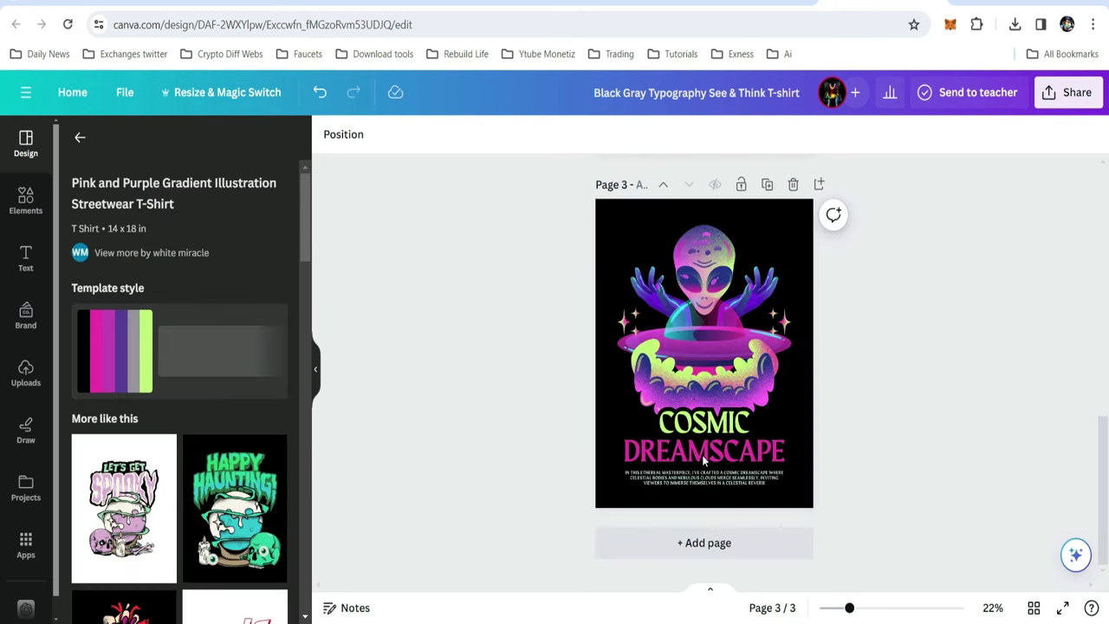
click(920, 379)
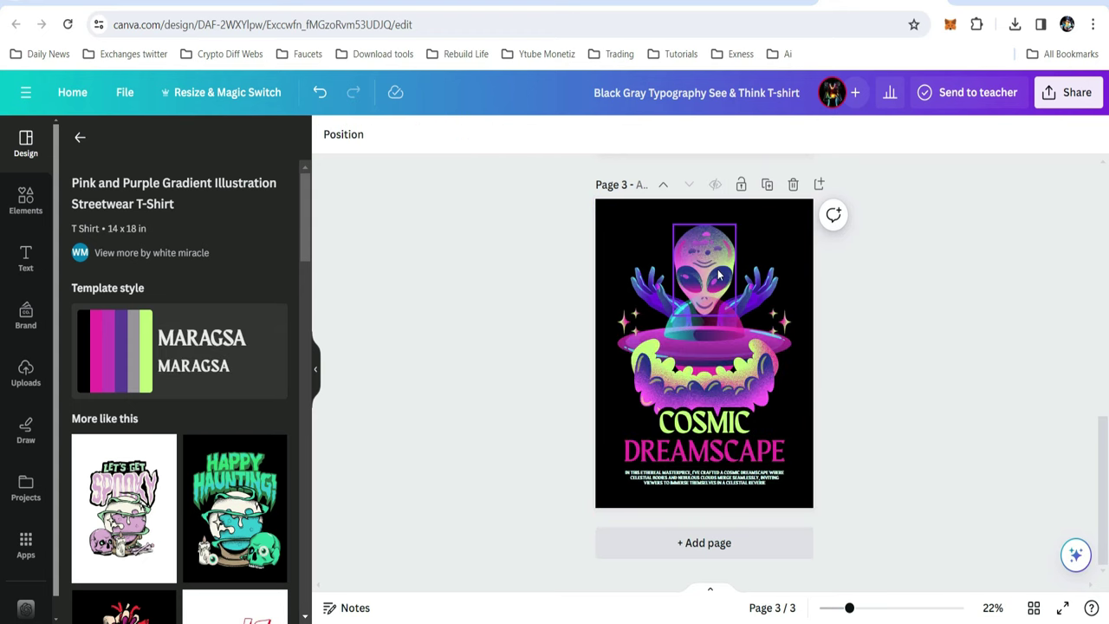
- Replace the "COSMIC" heading on page 3 with "TAFSEER"
click(710, 425)
double_click(709, 424)
text(TAFSEER)
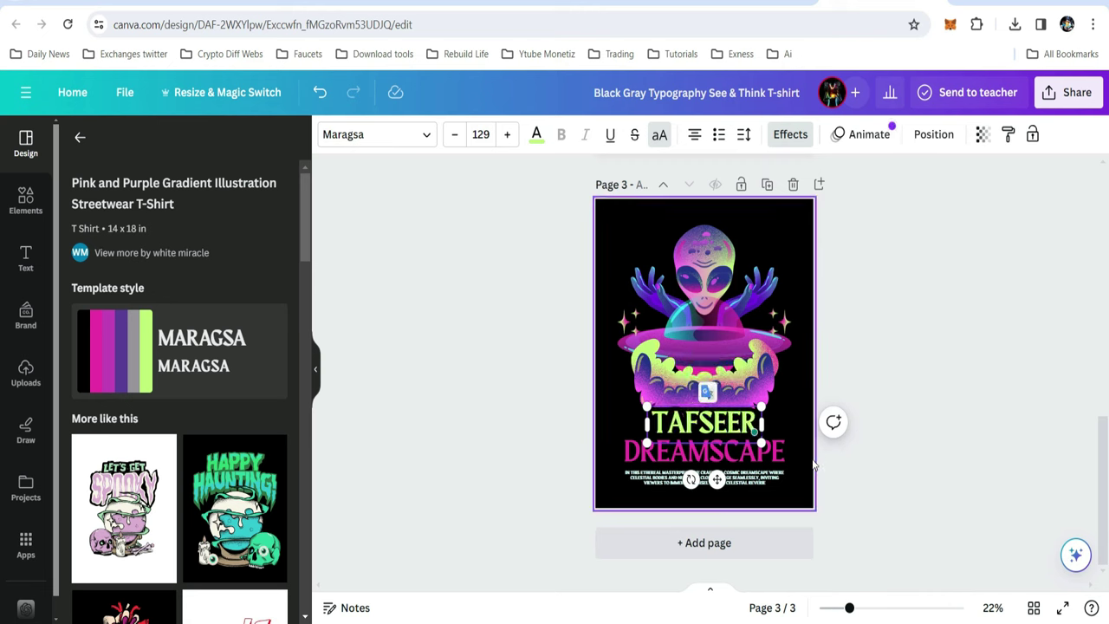
click(910, 362)
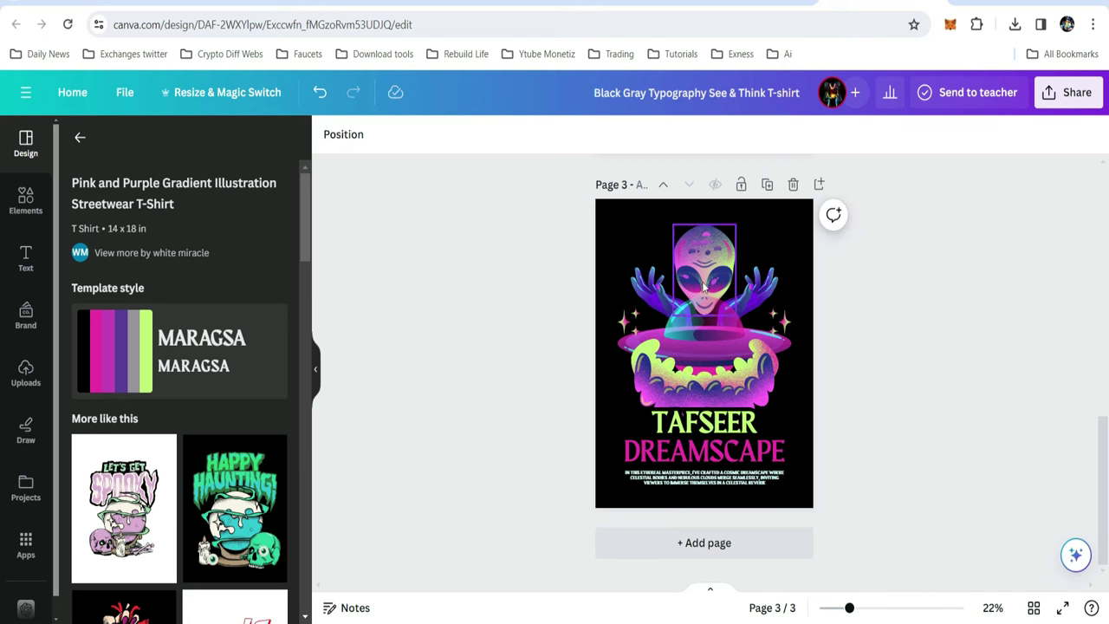
- Download only page 3 of the design as a JPG file
click(1077, 92)
click(874, 494)
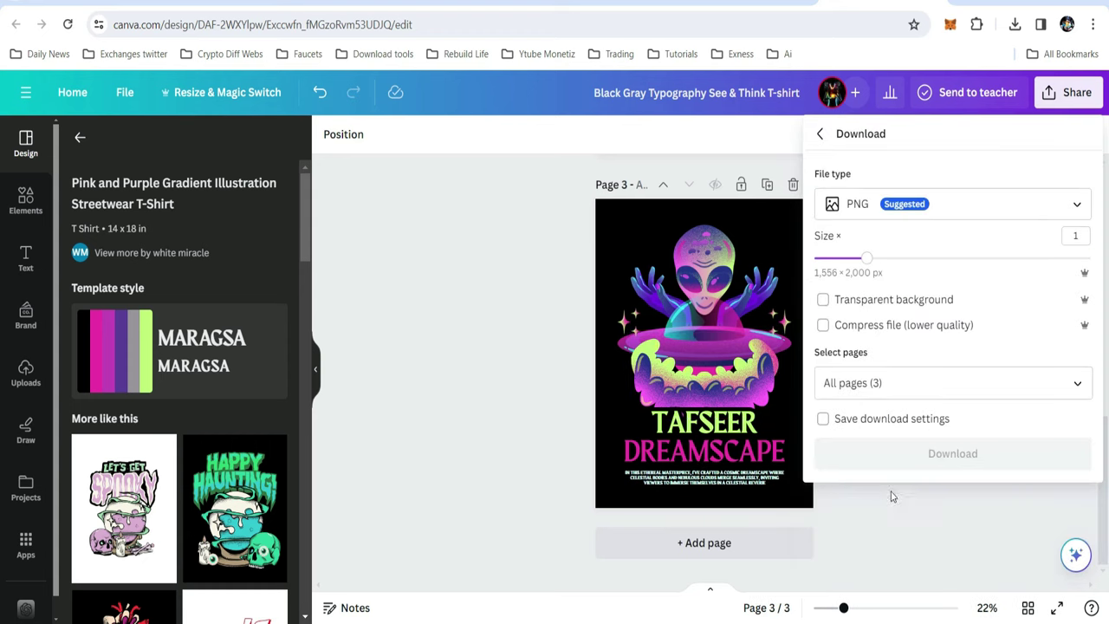
click(875, 203)
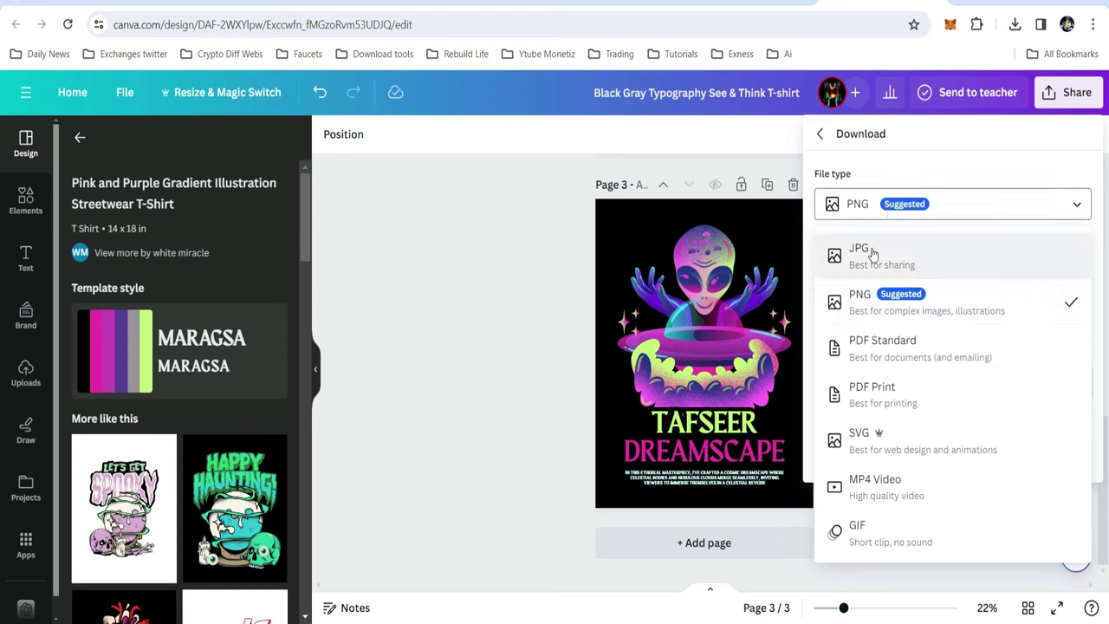
click(867, 248)
click(899, 392)
key(BackSpace)
key(BackSpace)
key(BackSpace)
text(3)
click(967, 341)
click(953, 461)
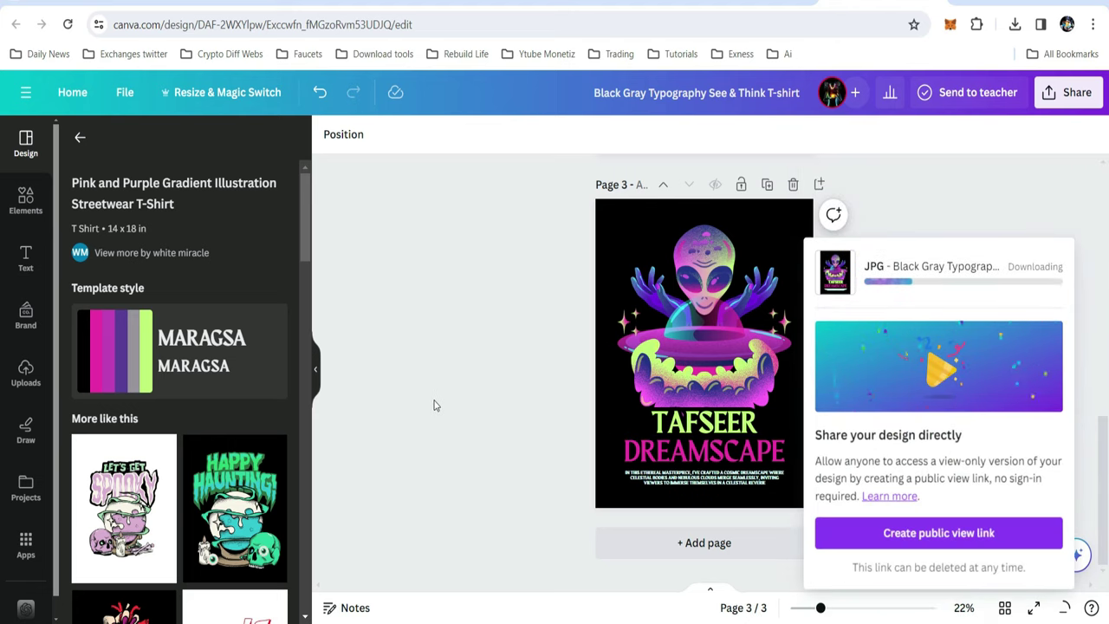
- Switch to Fiverr and look through the gig results for t-shirt design and label design
scroll(436, 405, up, 10)
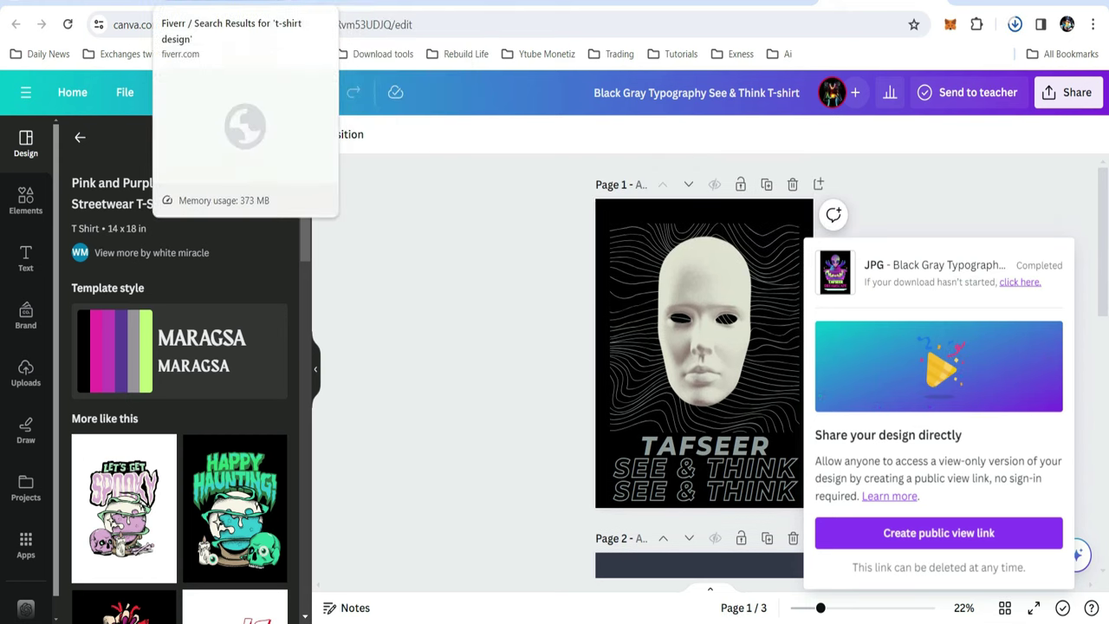
click(226, 3)
scroll(630, 249, down, 2)
scroll(627, 245, up, 4)
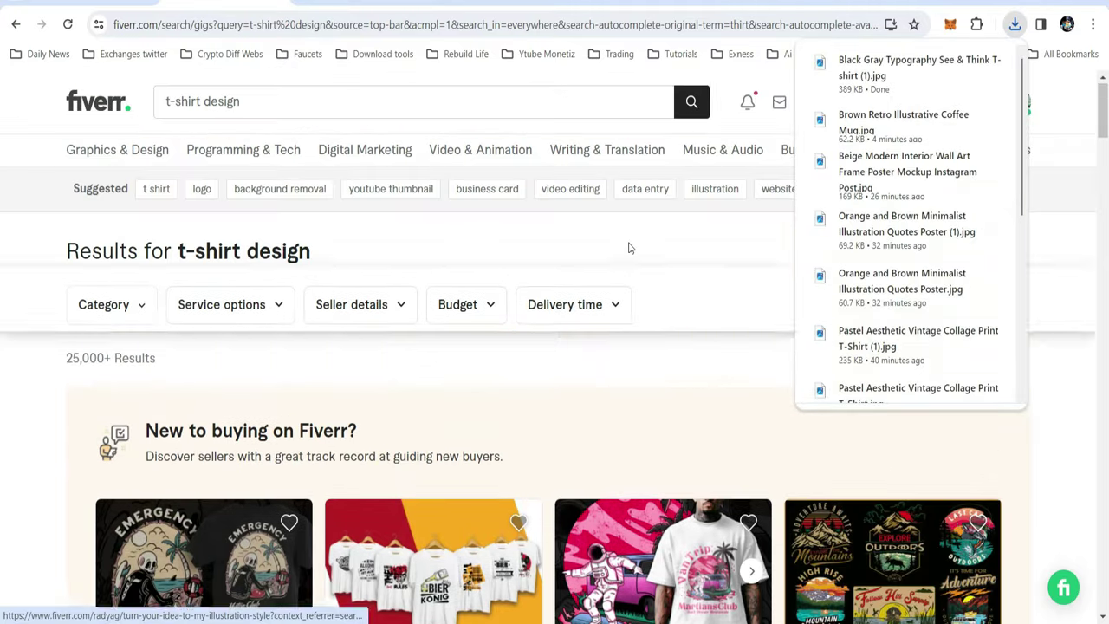
click(1061, 335)
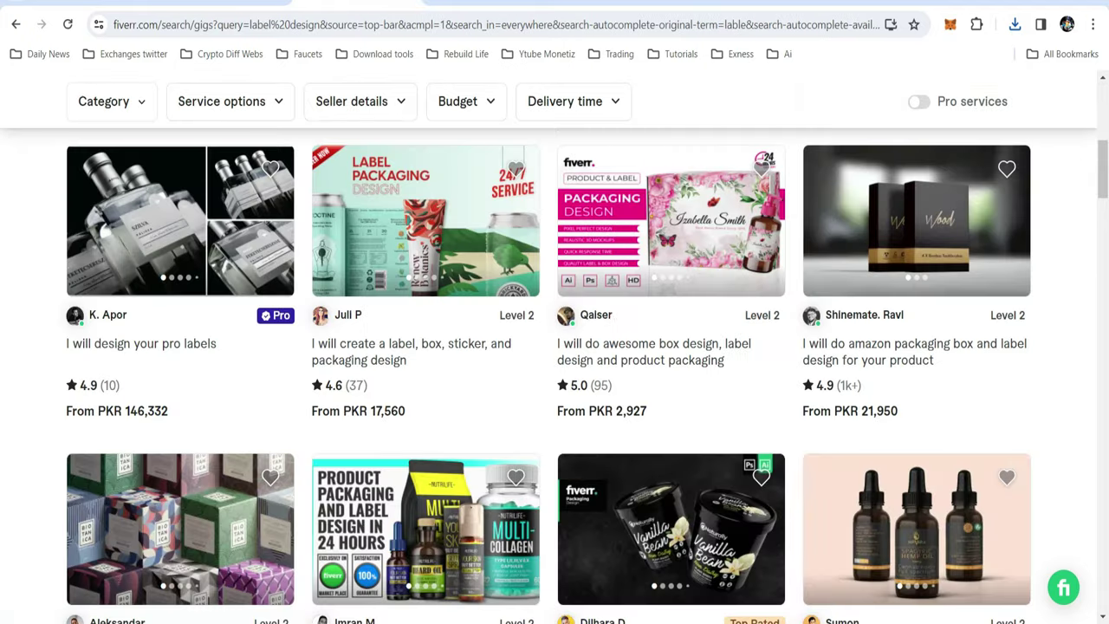
scroll(475, 397, up, 2)
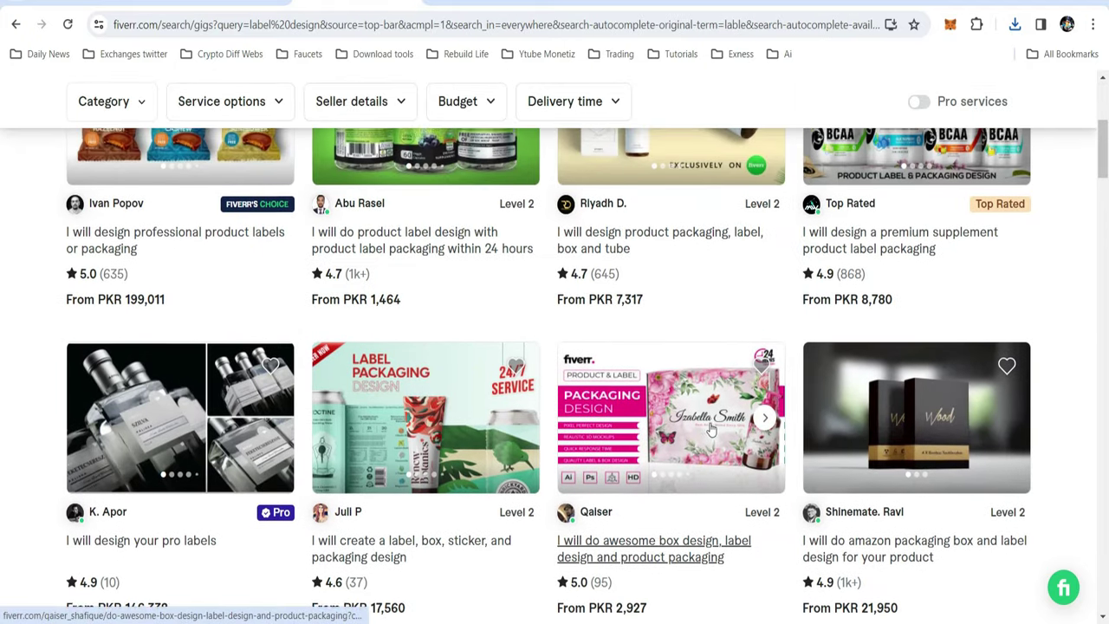
scroll(711, 429, up, 2)
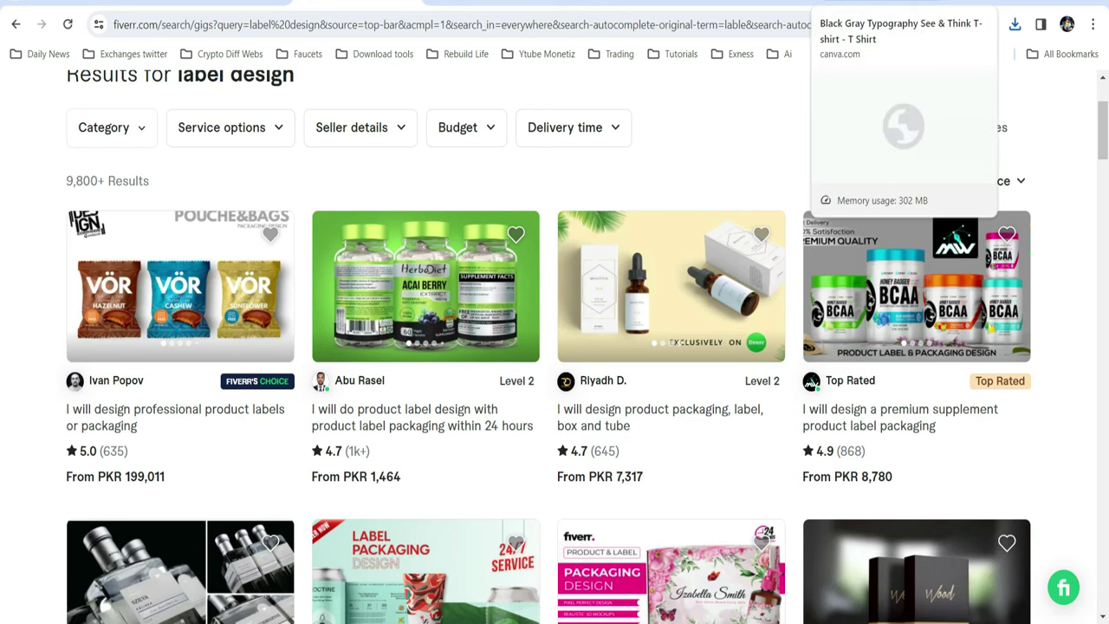
- Switch back to Canva's T-shirt template page and close the Black Gray Typography See & Think T-shirt preview
click(928, 3)
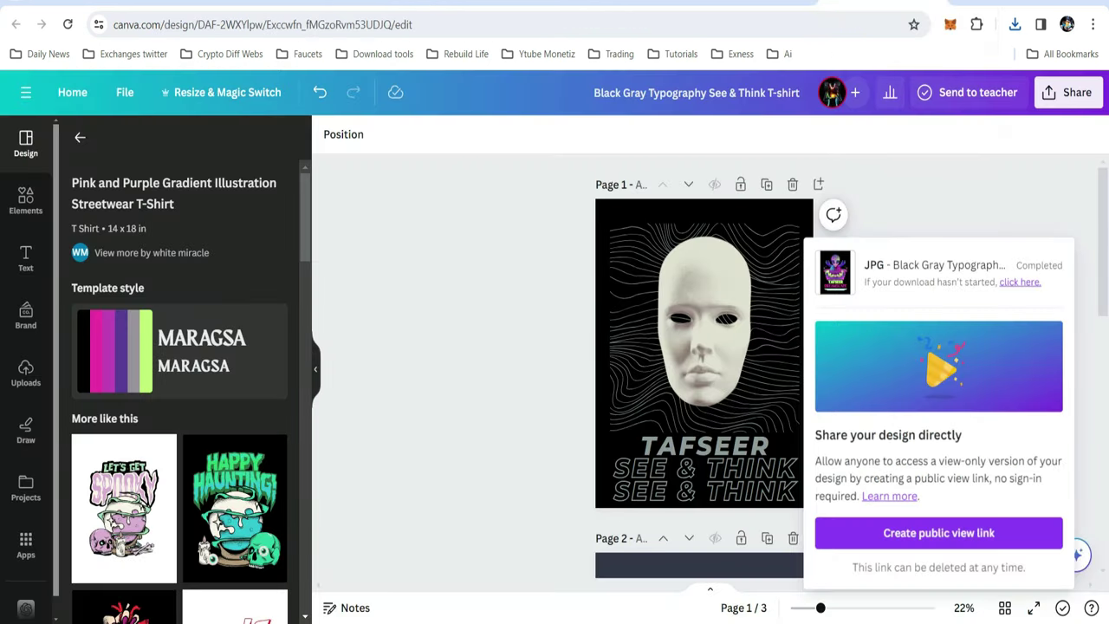
click(938, 2)
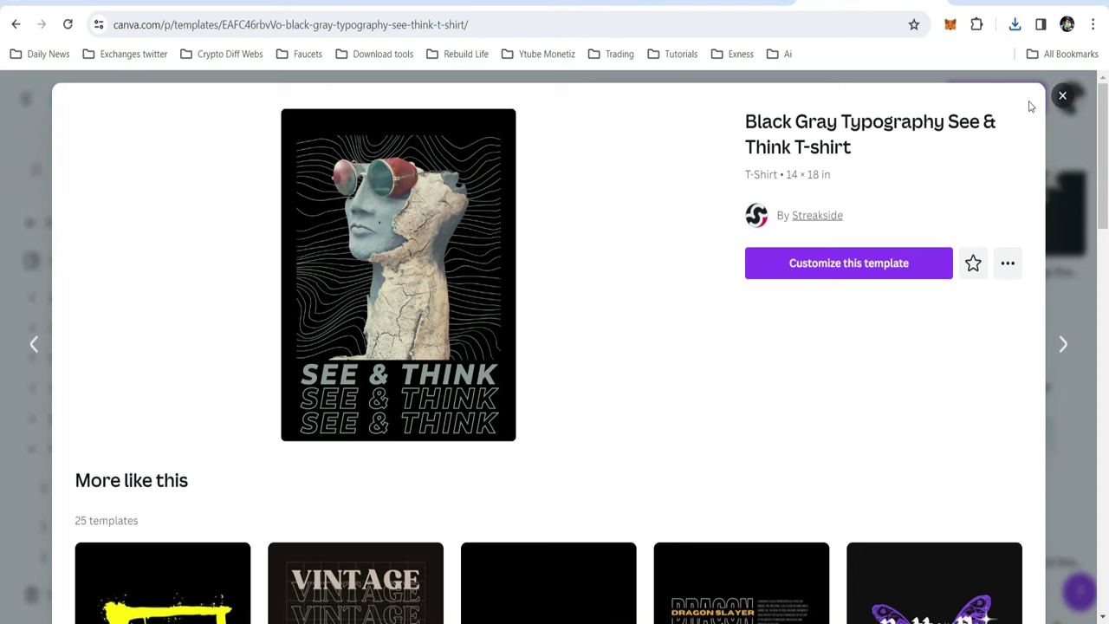
click(1063, 97)
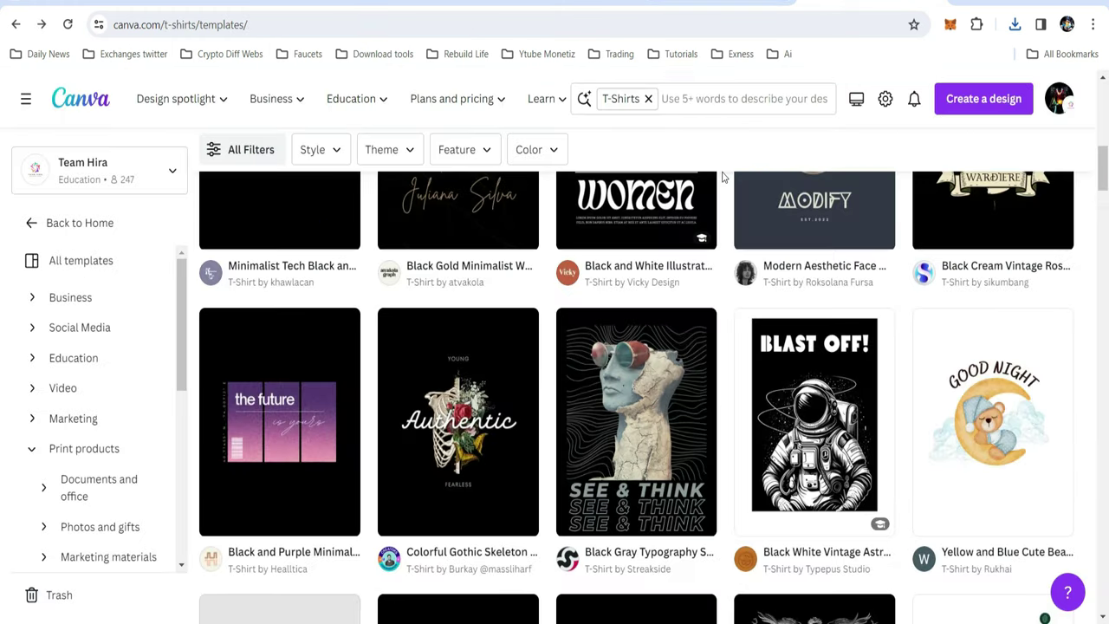
- Remove the T-Shirts filter from the template search and search for "packaging"
click(648, 100)
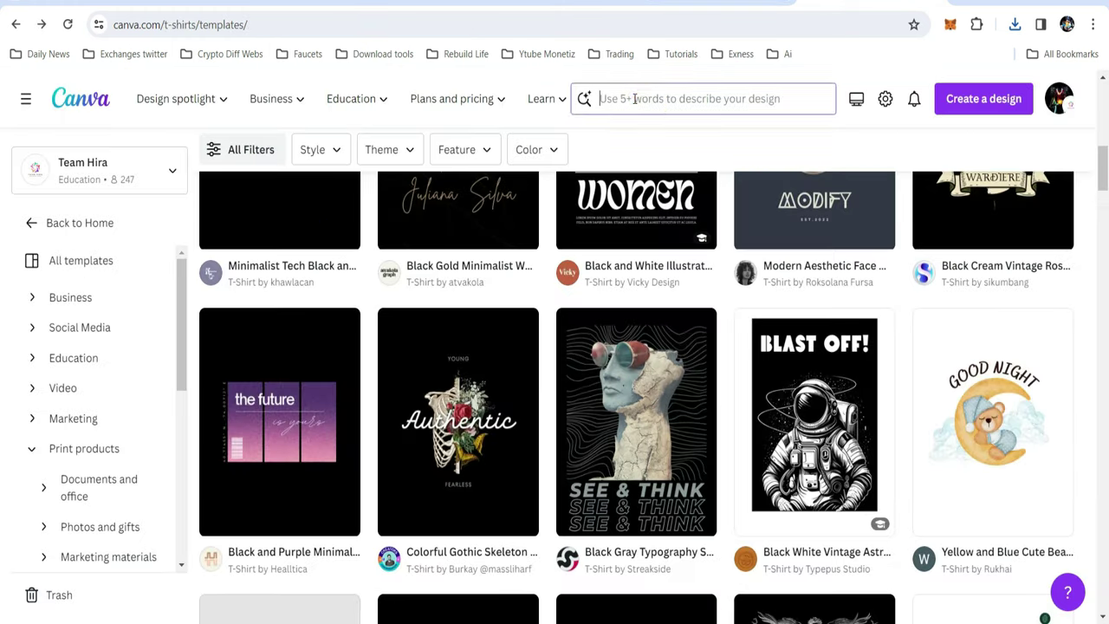
text(pac)
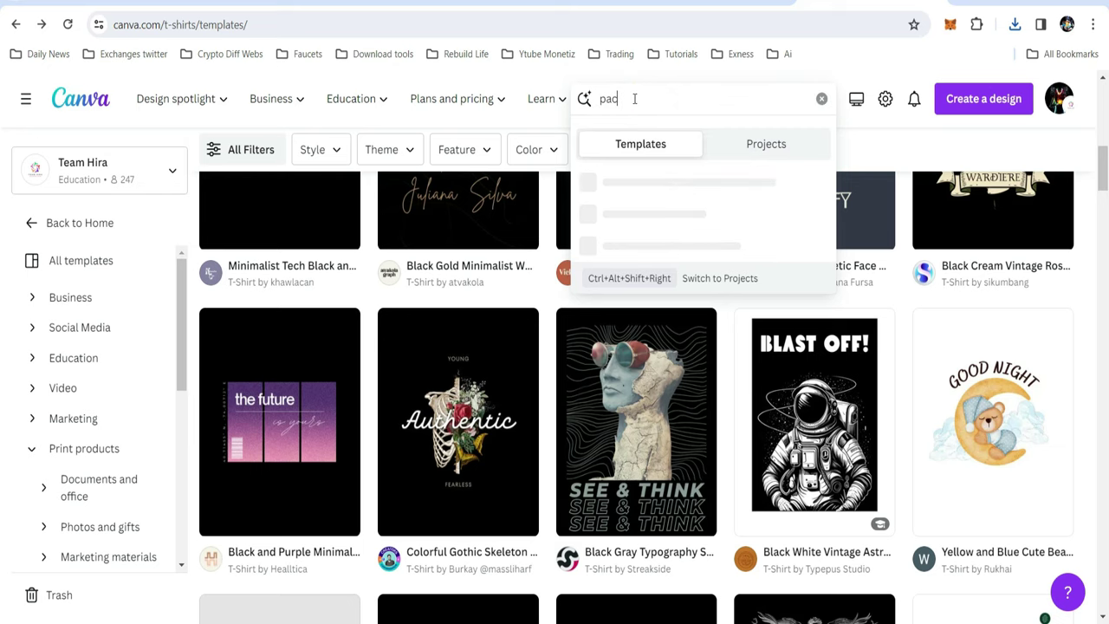
text(kaging)
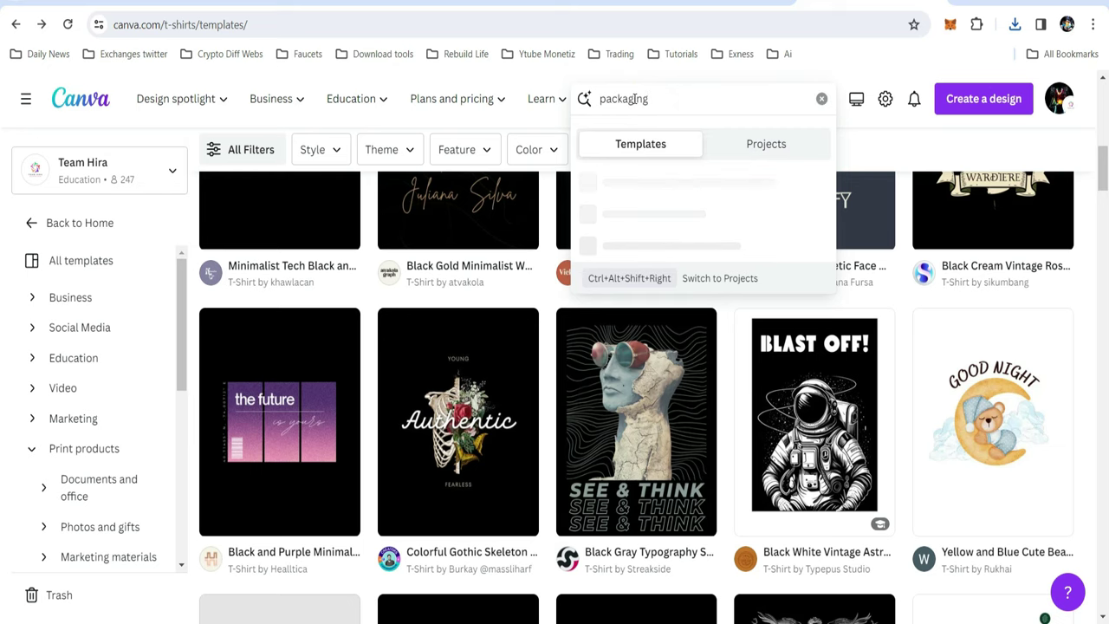
key(Return)
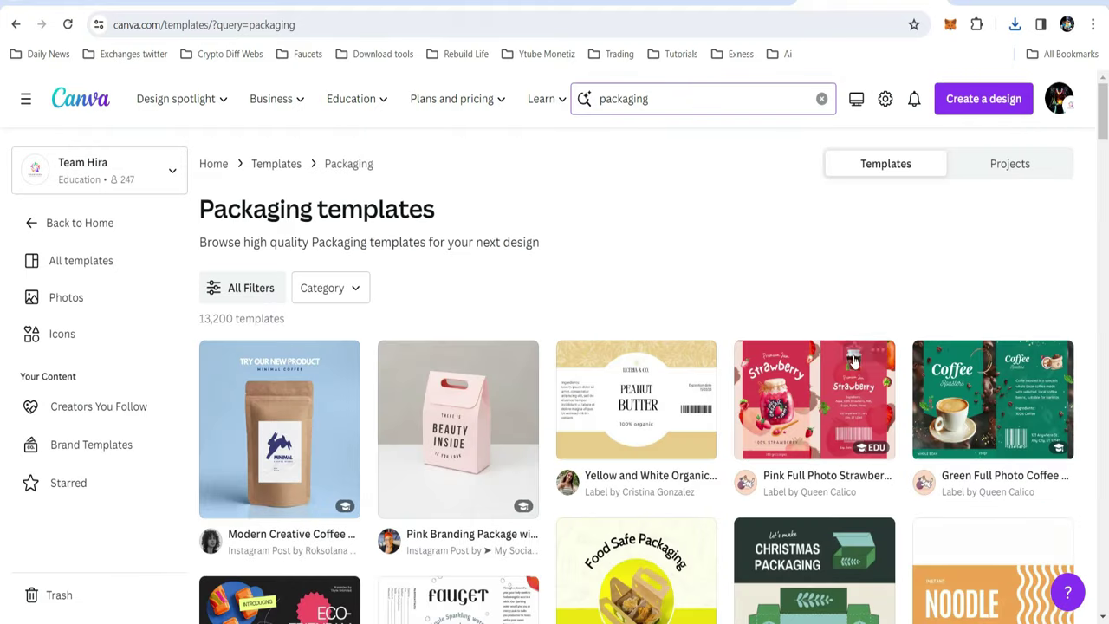
- Browse the packaging templates to examine the available label, box and product packaging designs
scroll(854, 359, down, 2)
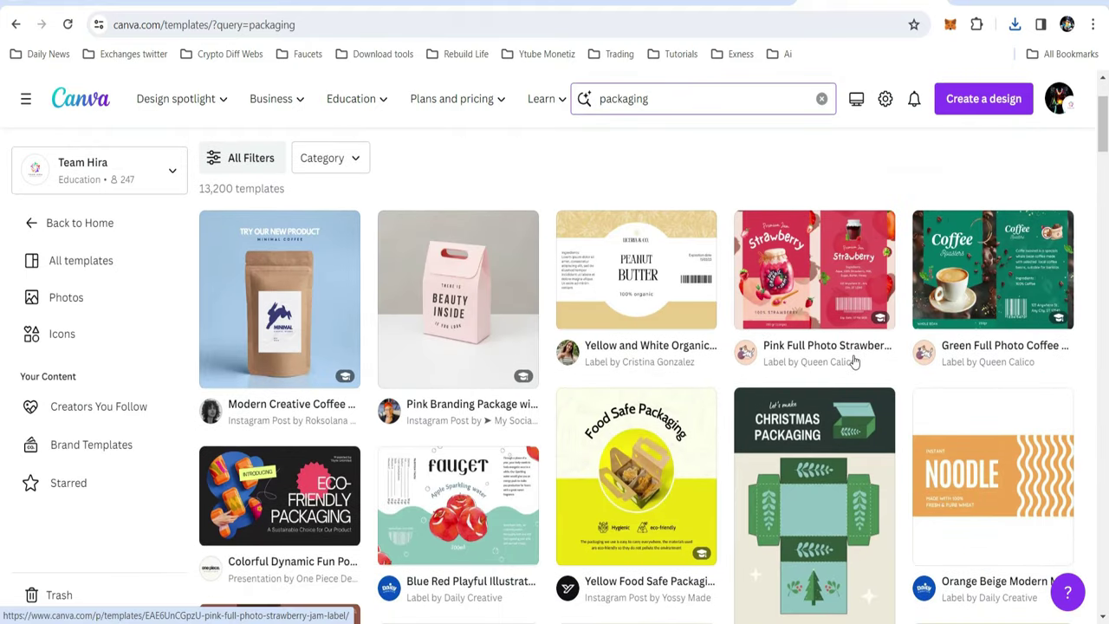
scroll(853, 362, down, 2)
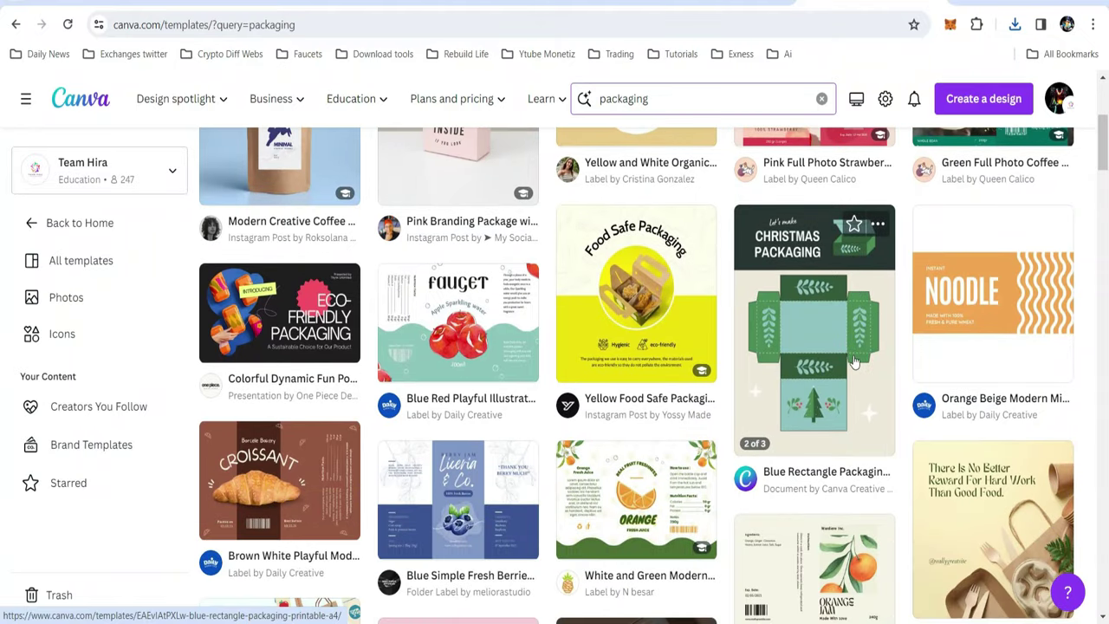
scroll(854, 362, down, 2)
scroll(854, 362, down, 2)
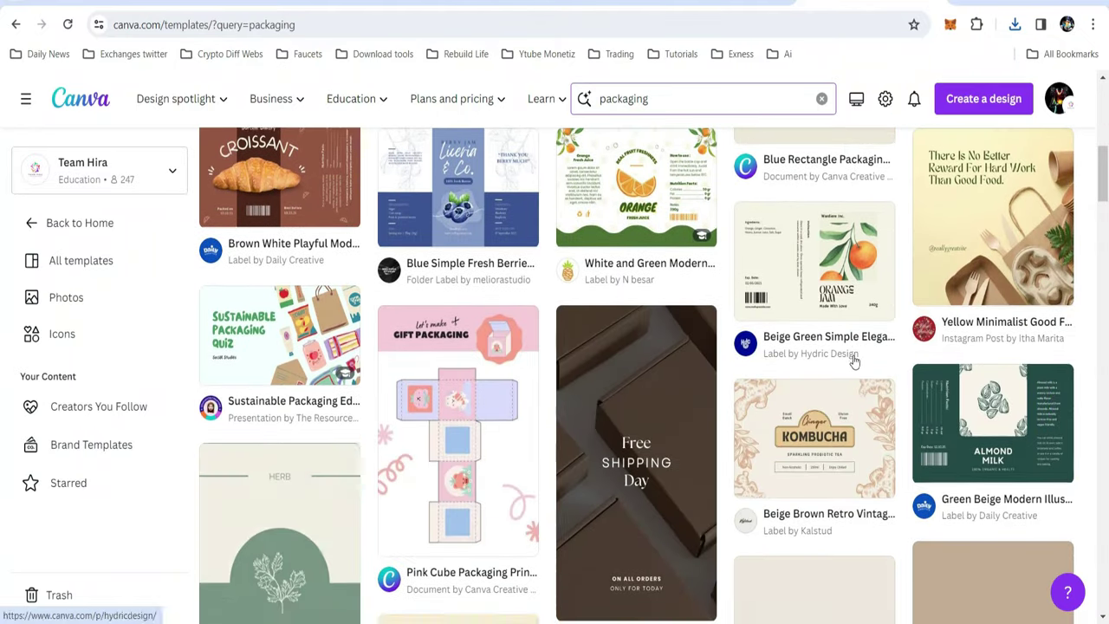
scroll(390, 520, down, 3)
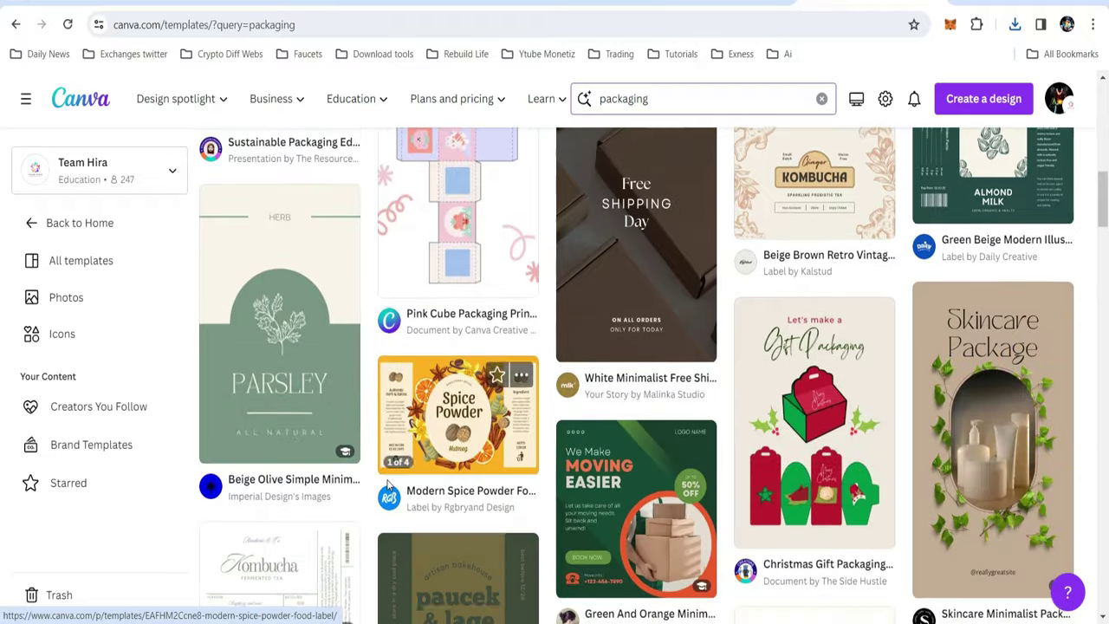
scroll(390, 489, down, 1)
scroll(391, 489, up, 2)
scroll(693, 416, down, 3)
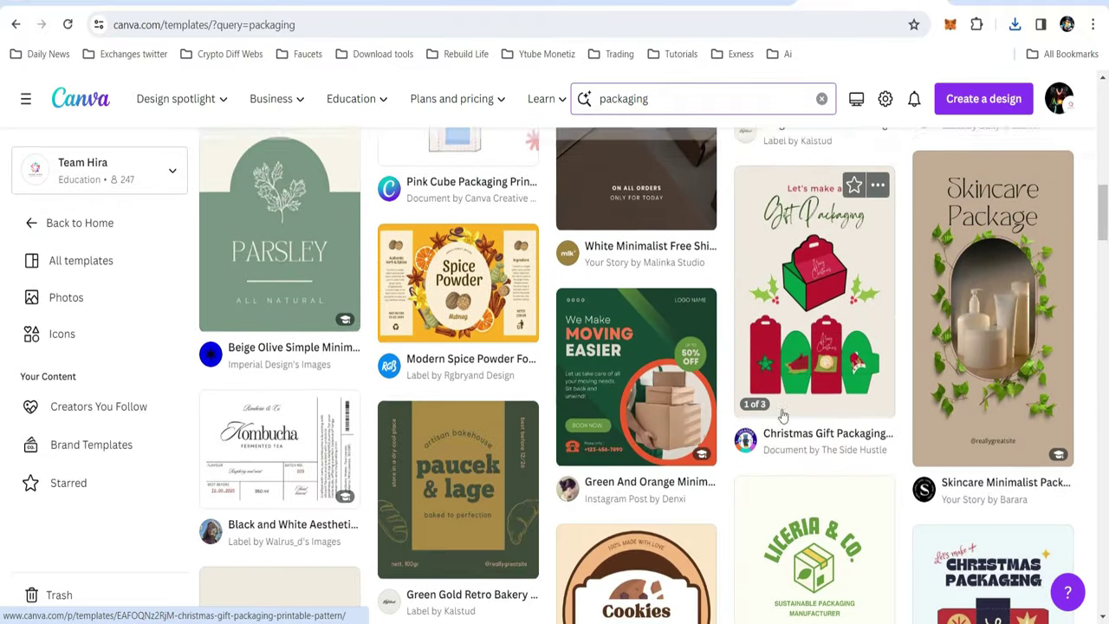
scroll(782, 417, down, 3)
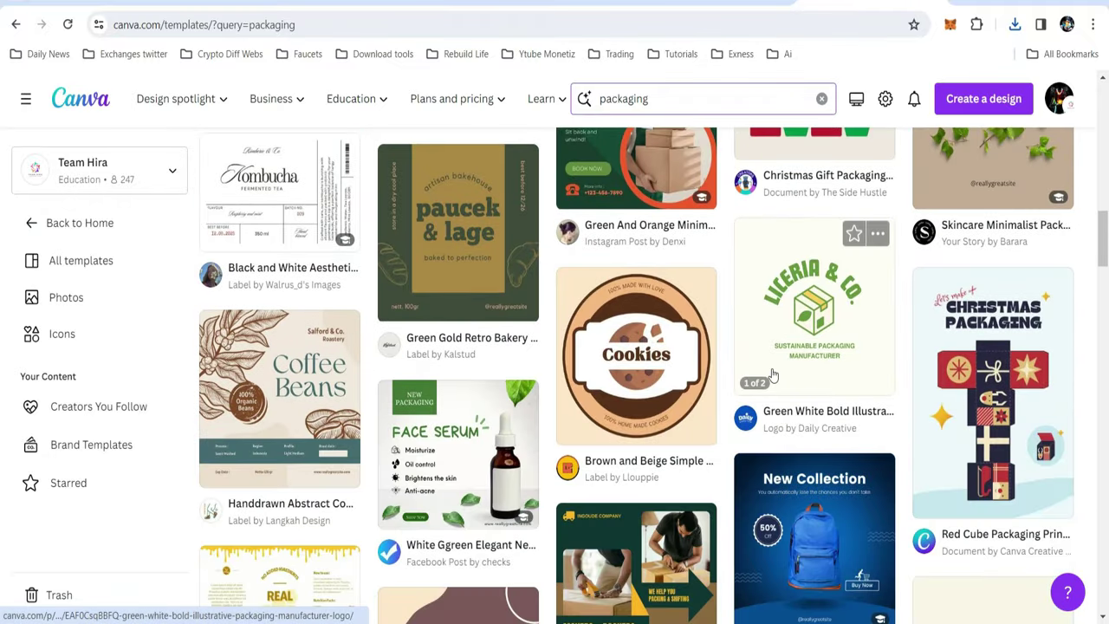
scroll(774, 375, down, 2)
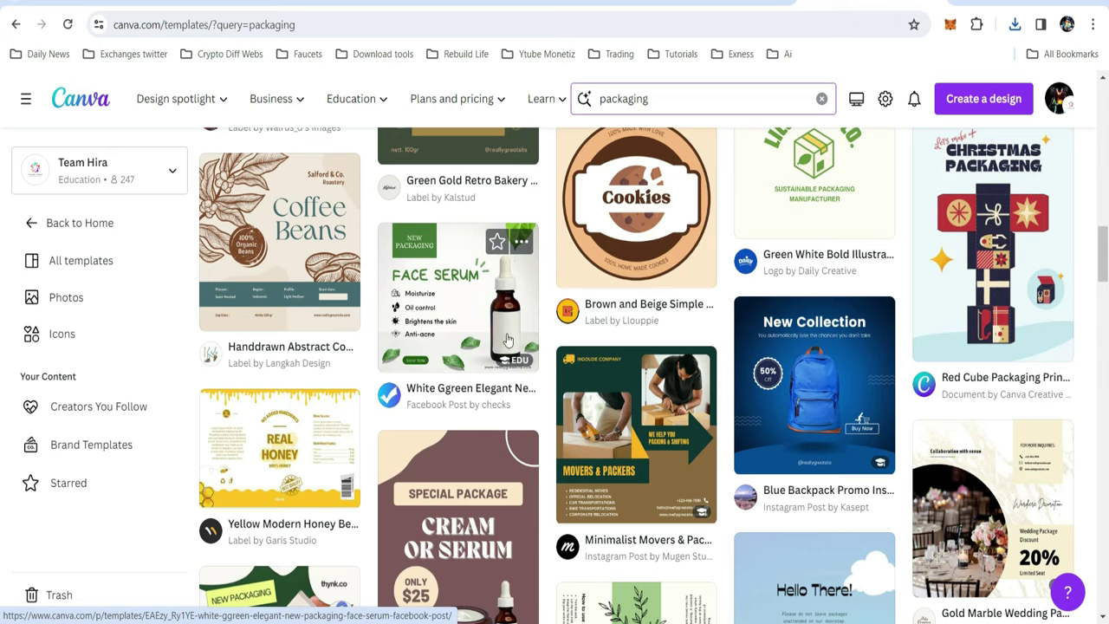
scroll(509, 340, down, 1)
scroll(512, 341, down, 1)
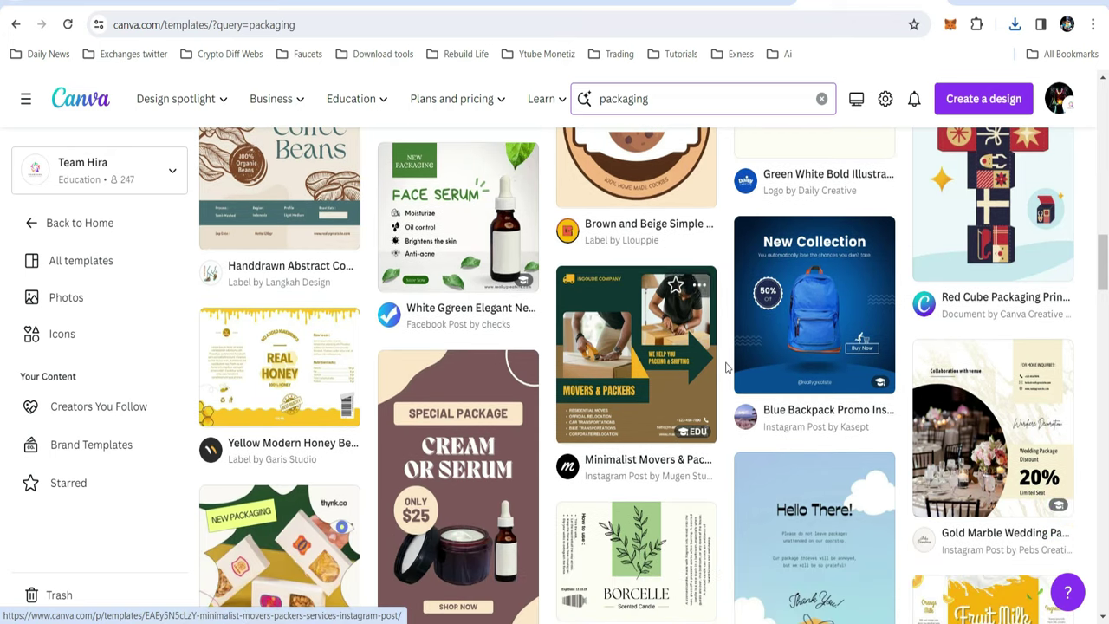
scroll(813, 332, down, 2)
scroll(813, 332, down, 2)
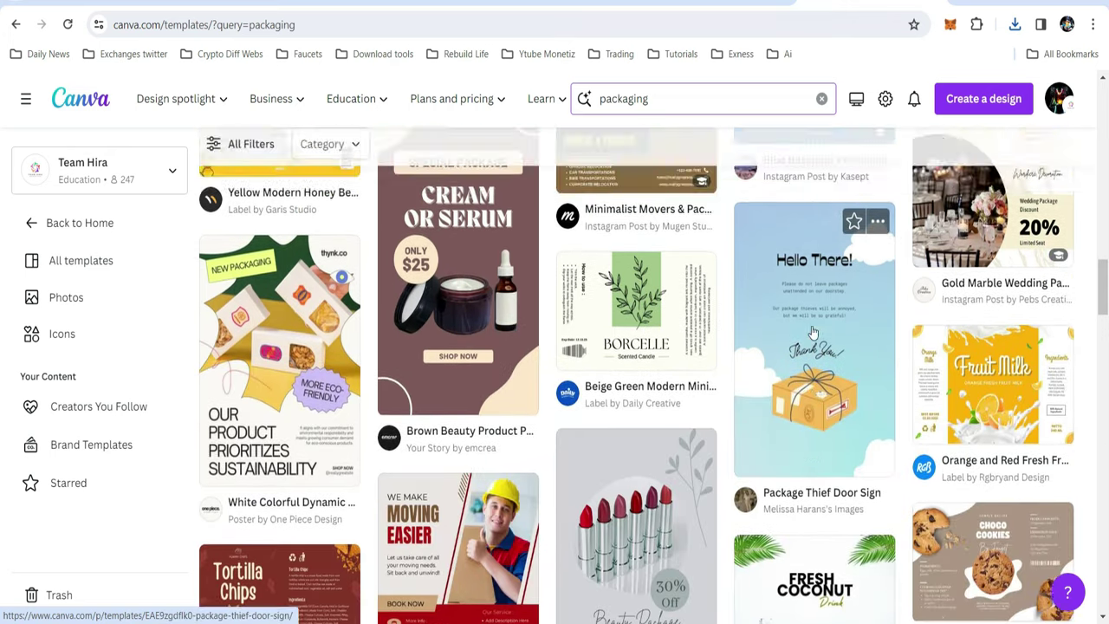
- Browse the packaging templates and open the Brown White Playful Modern Food Product Label with the croissant
scroll(813, 332, down, 2)
scroll(813, 331, down, 1)
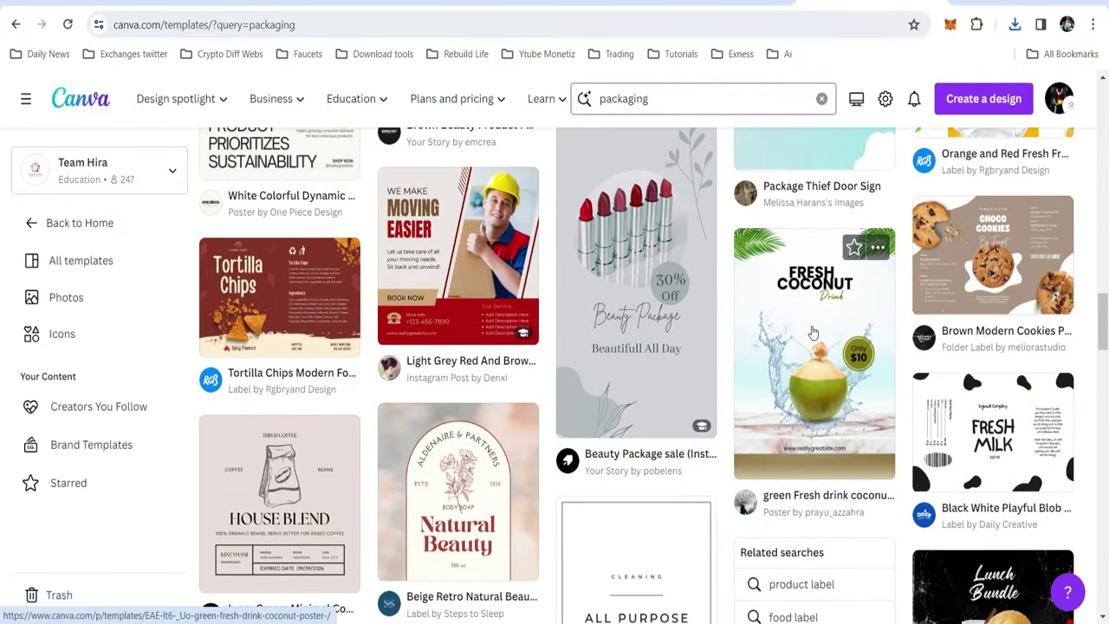
scroll(813, 332, down, 3)
scroll(813, 332, up, 4)
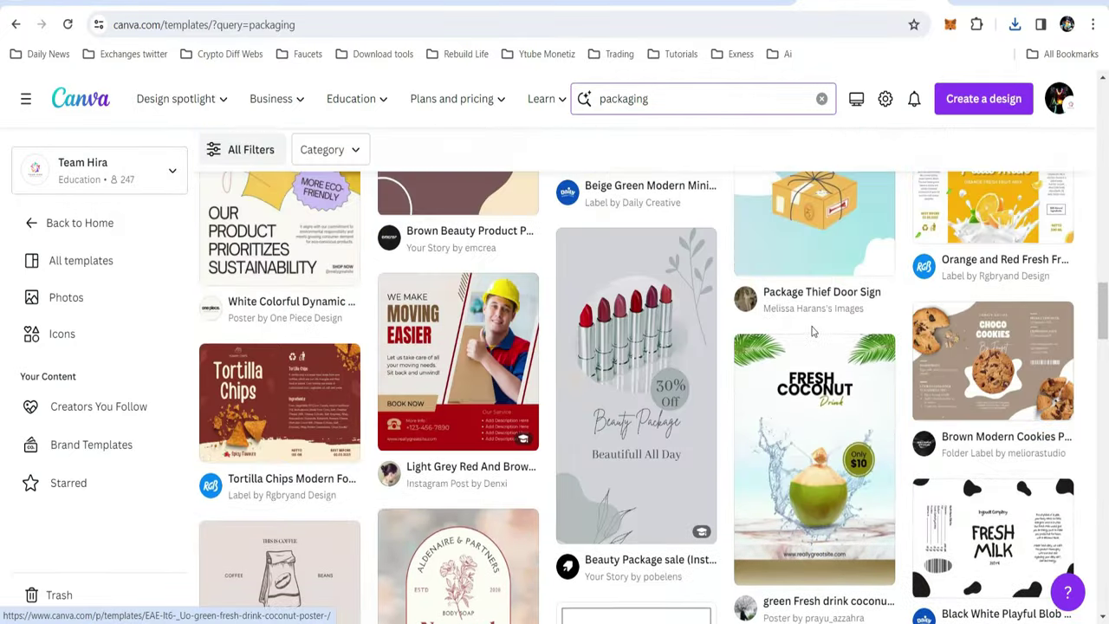
scroll(813, 332, down, 3)
scroll(813, 332, up, 10)
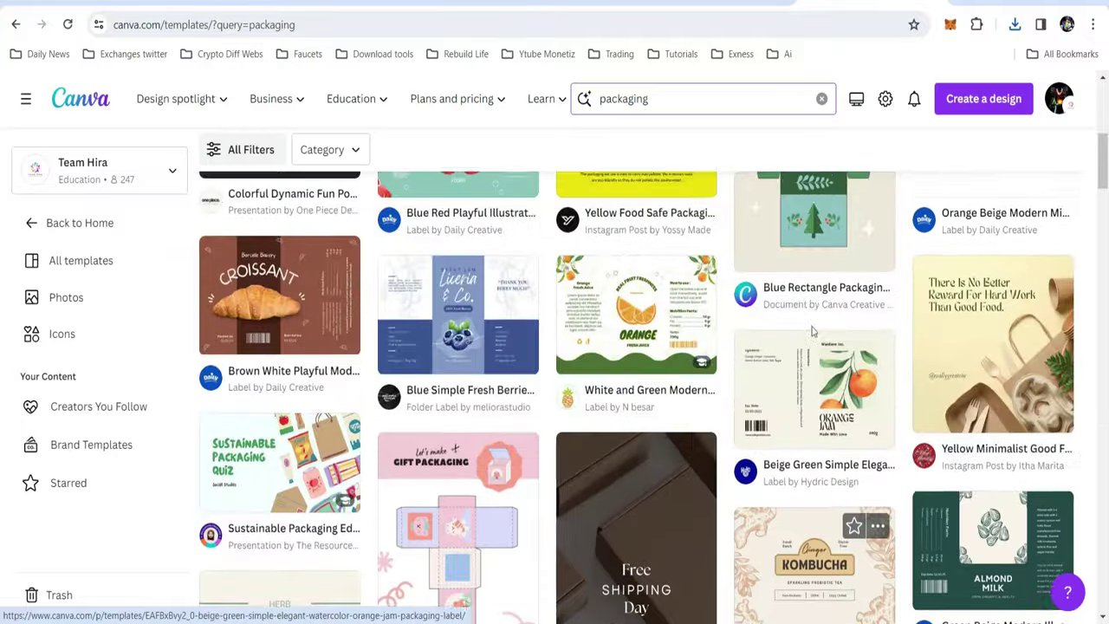
scroll(813, 331, up, 2)
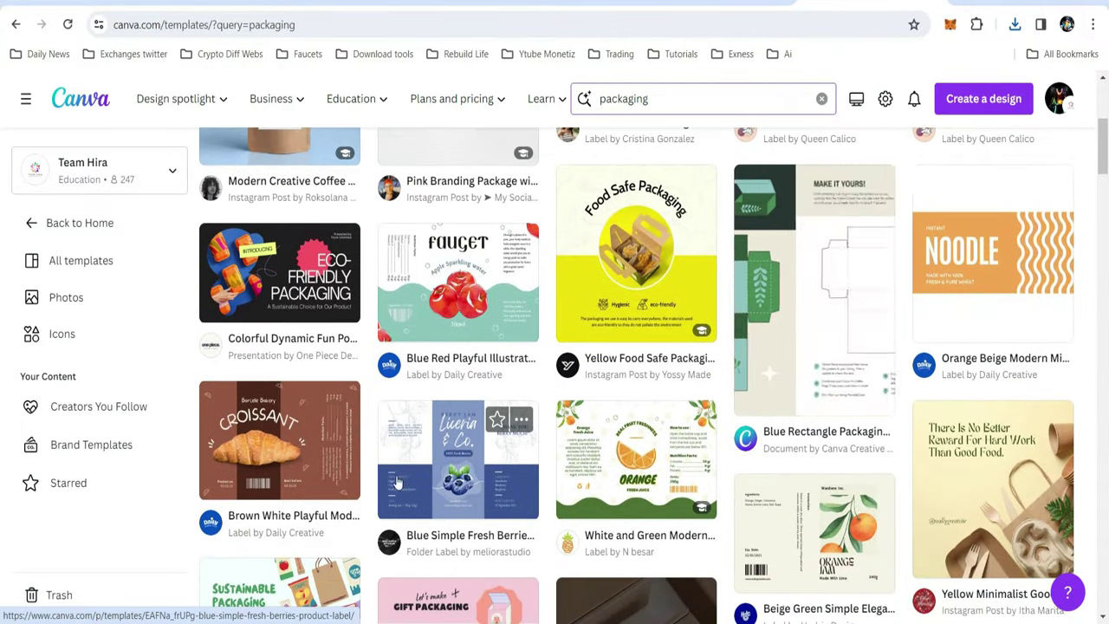
click(287, 463)
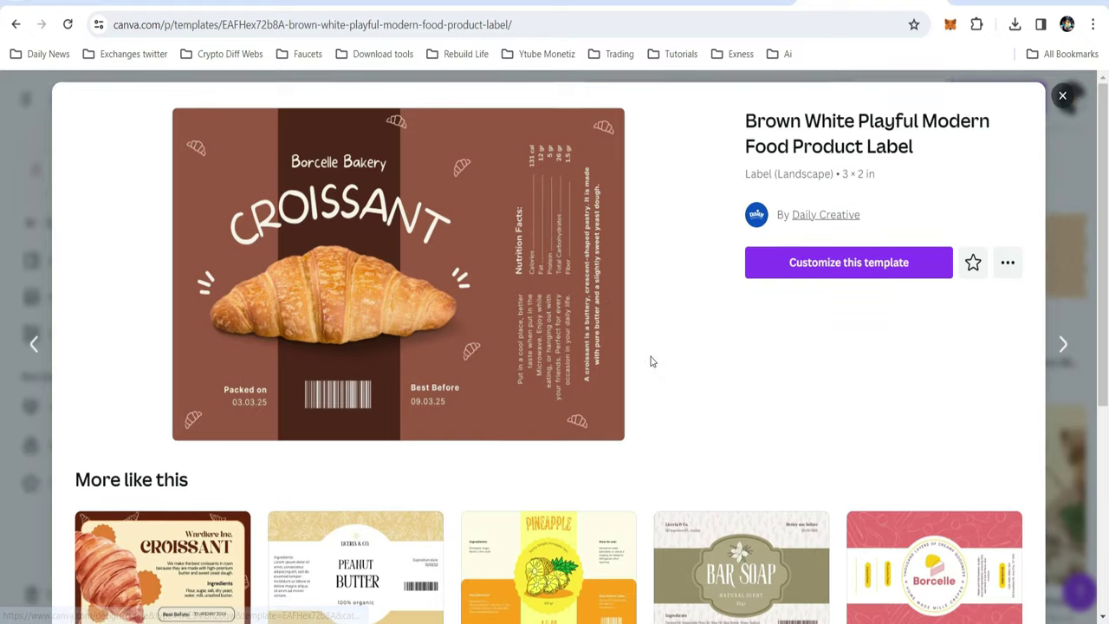
- Look over the similar label templates and start customizing the Brown White Playful Modern Food Product Label
scroll(651, 361, down, 3)
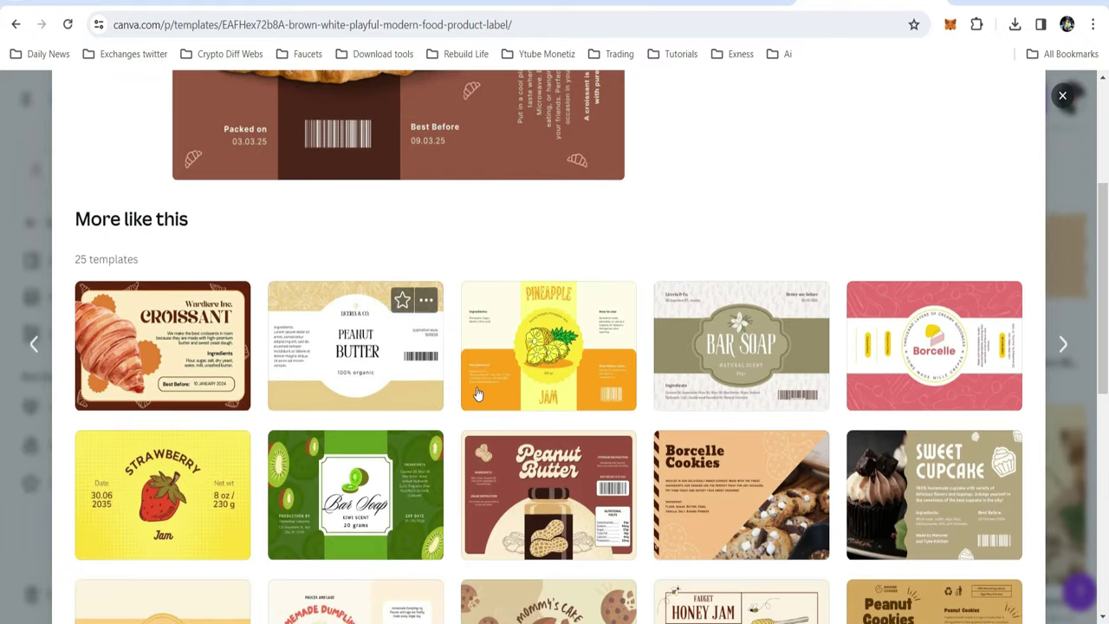
scroll(478, 391, up, 3)
click(799, 281)
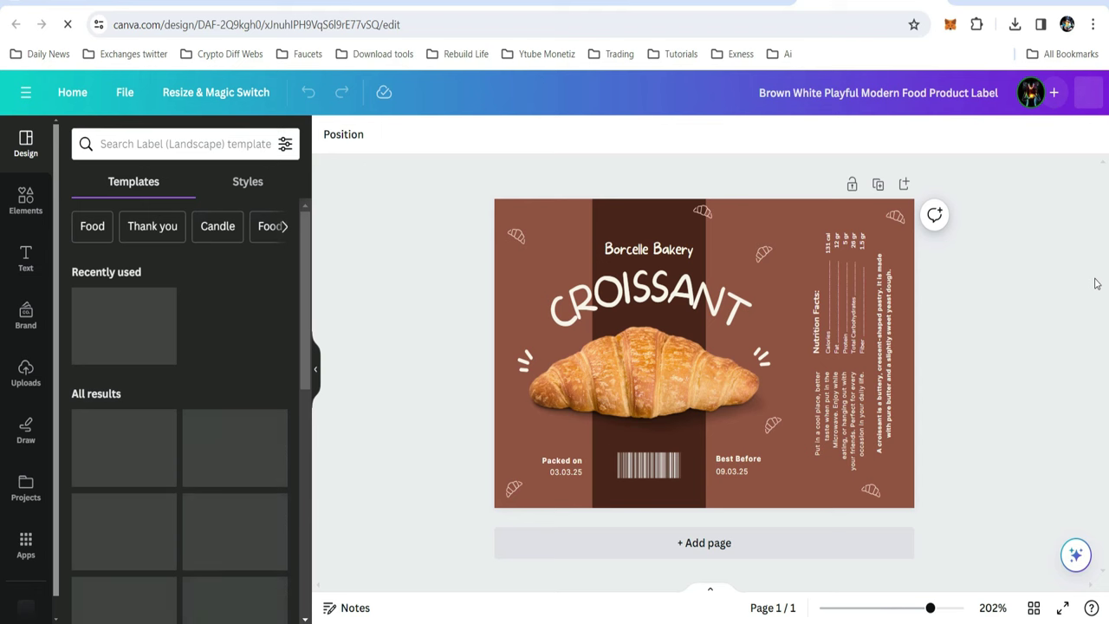
- Try cream #f8f4eb and dark brown #4d2719 as the label's background colour, undoing each change
click(545, 218)
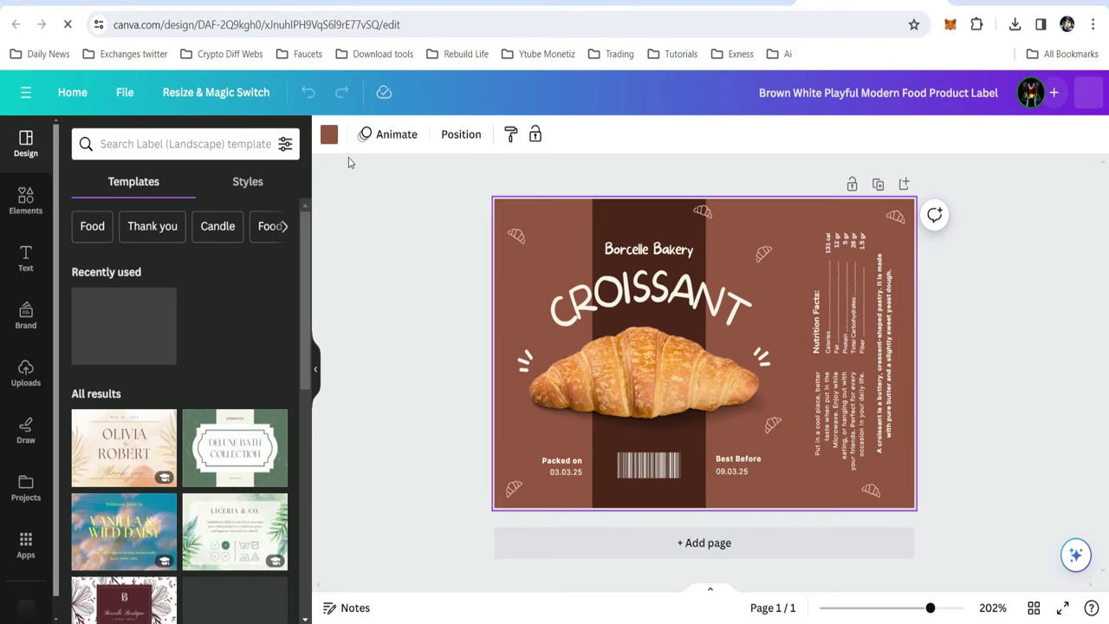
click(328, 136)
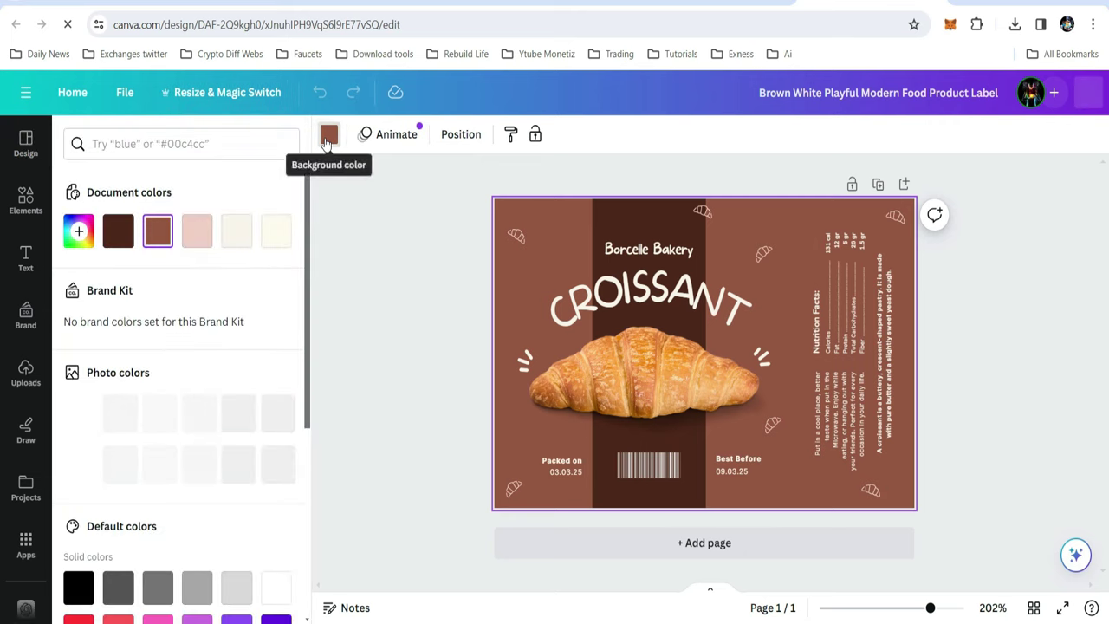
click(234, 230)
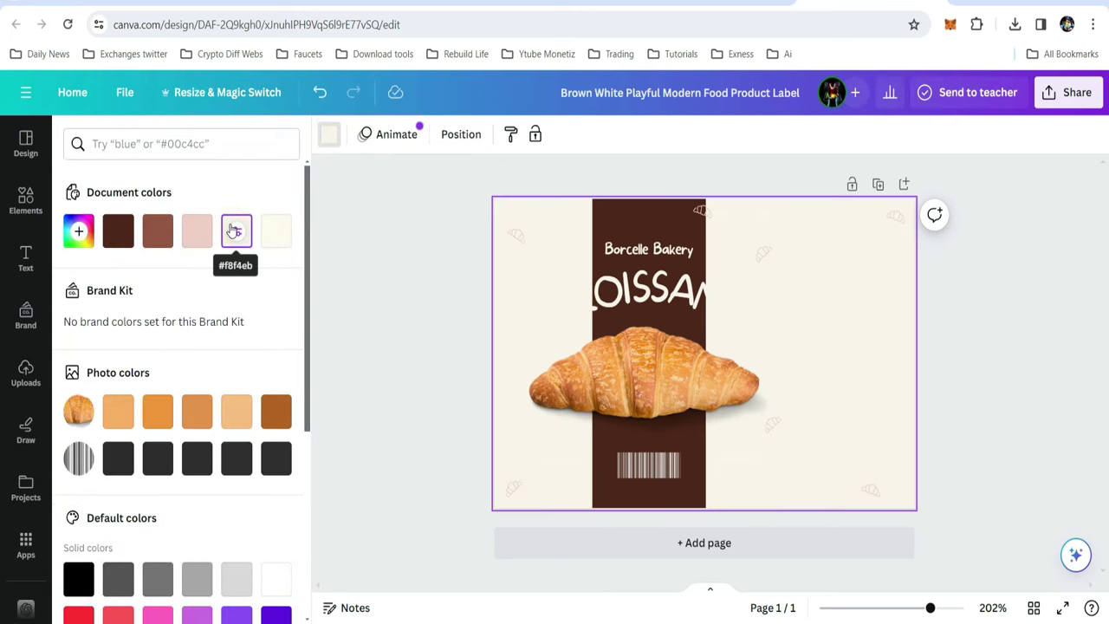
key(ctrl+z)
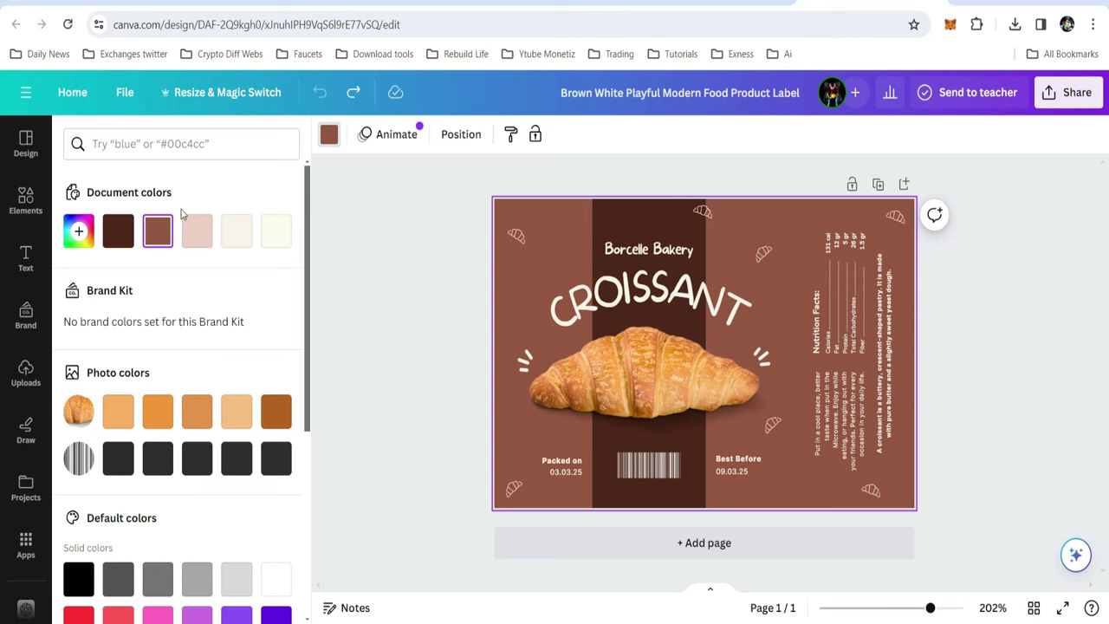
click(120, 230)
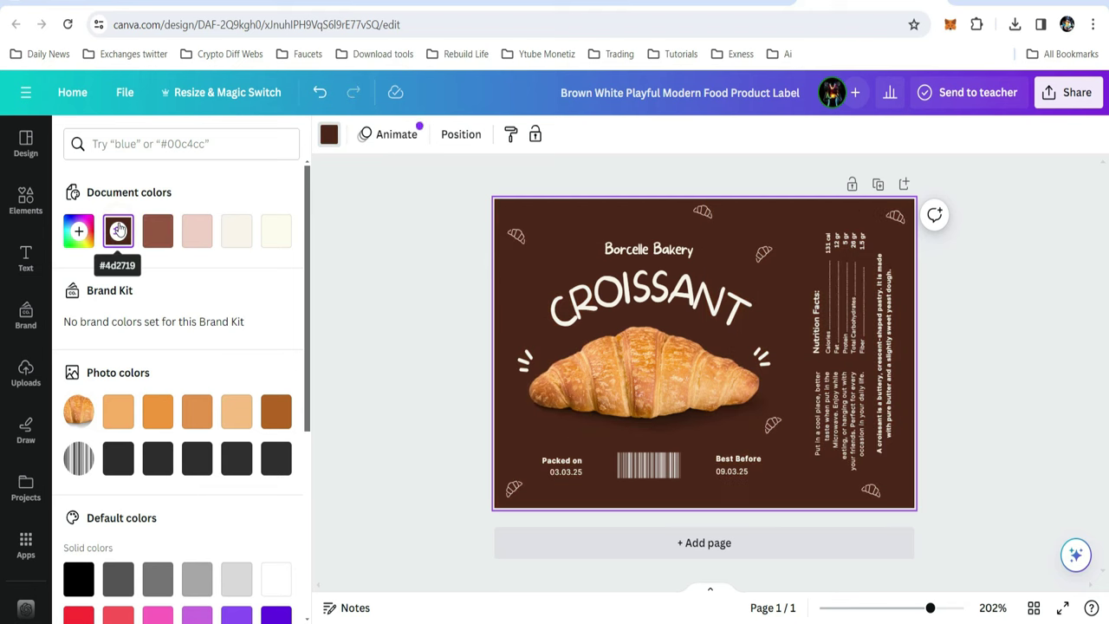
key(ctrl+z)
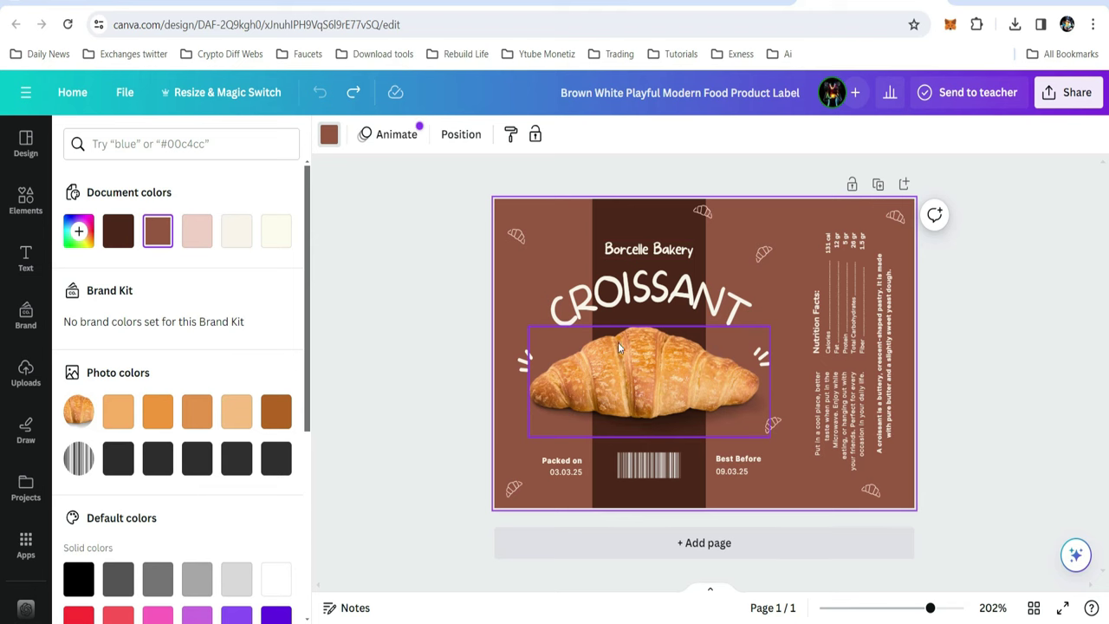
- Shrink the croissant photo slightly from its upper-left corner and deselect it
click(663, 372)
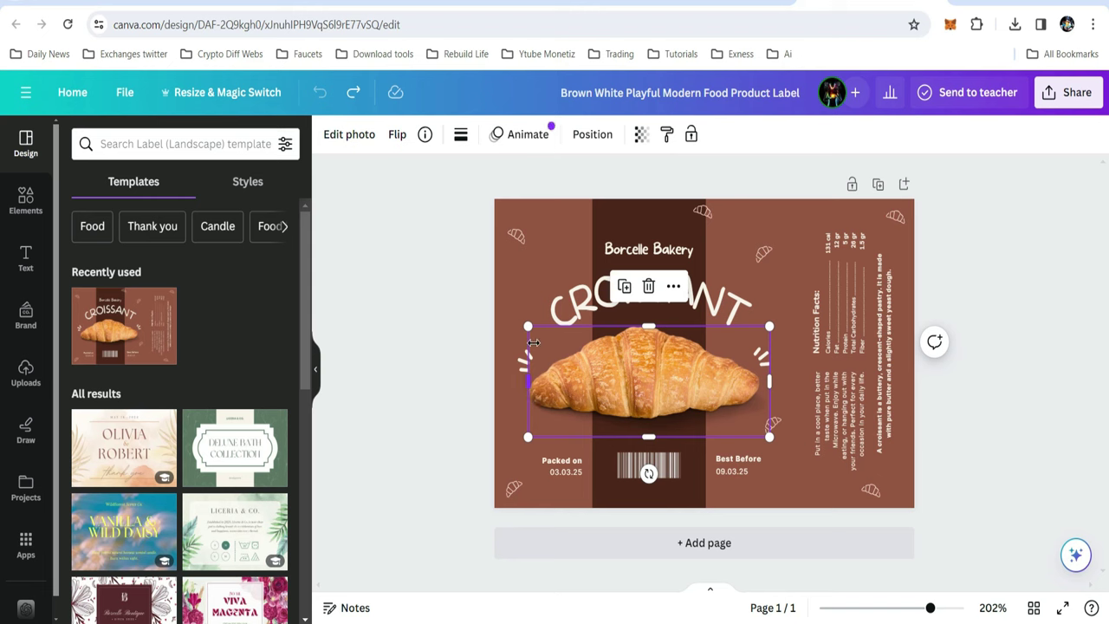
mouse_move(527, 325)
mouse_down()
mouse_move(549, 338)
mouse_move(535, 329)
mouse_up()
click(1023, 410)
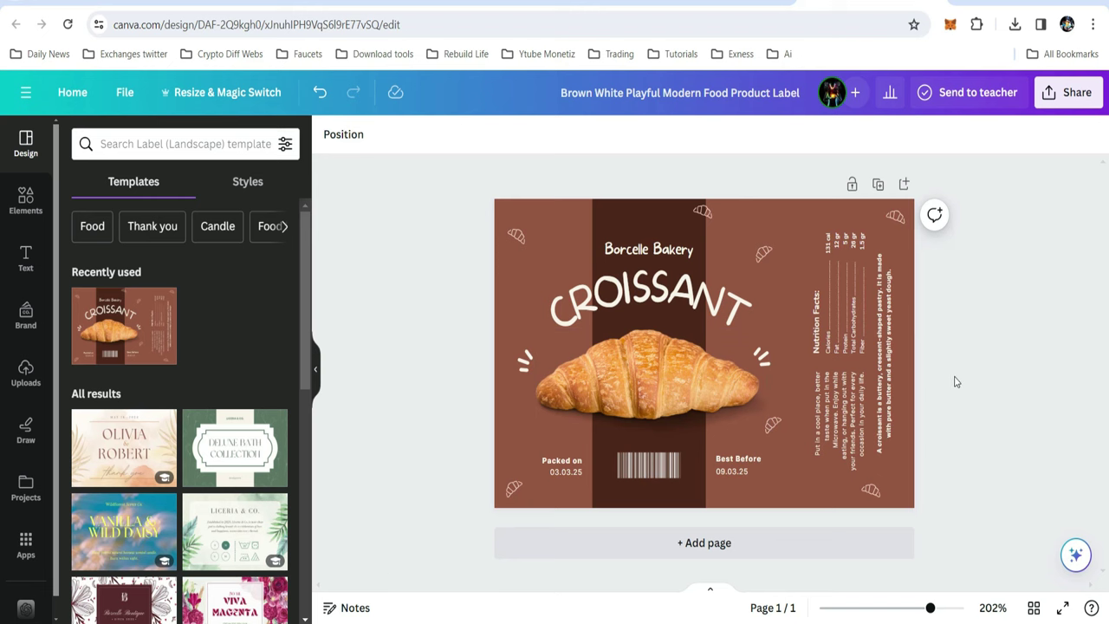
- Inspect the label's editable elements: the barcode, packing date, nutrition values, product description and storage text
click(651, 461)
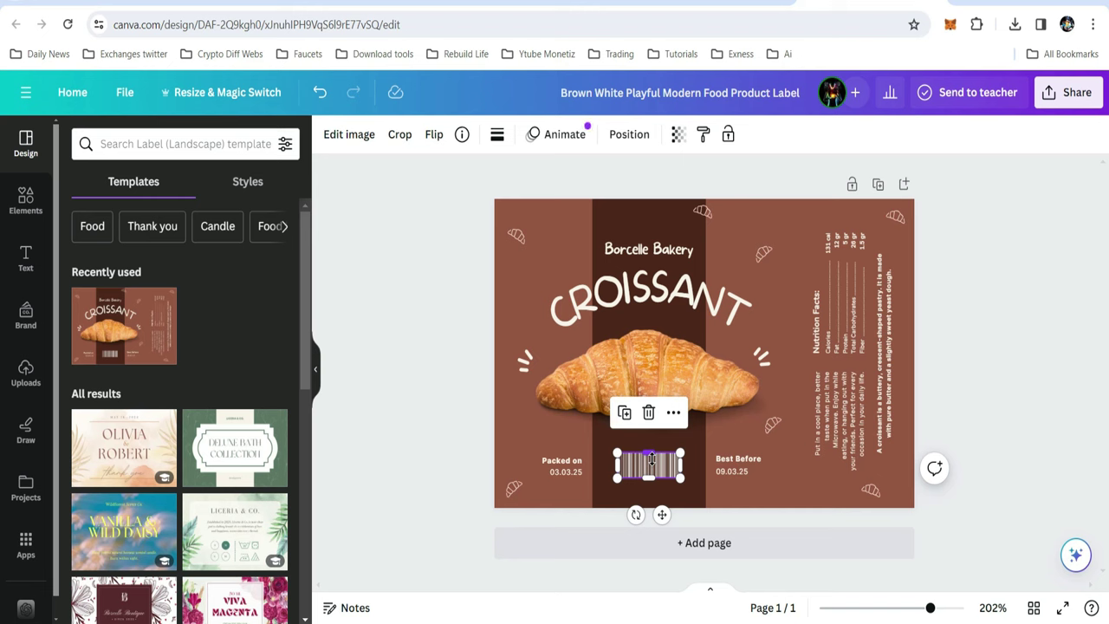
click(564, 467)
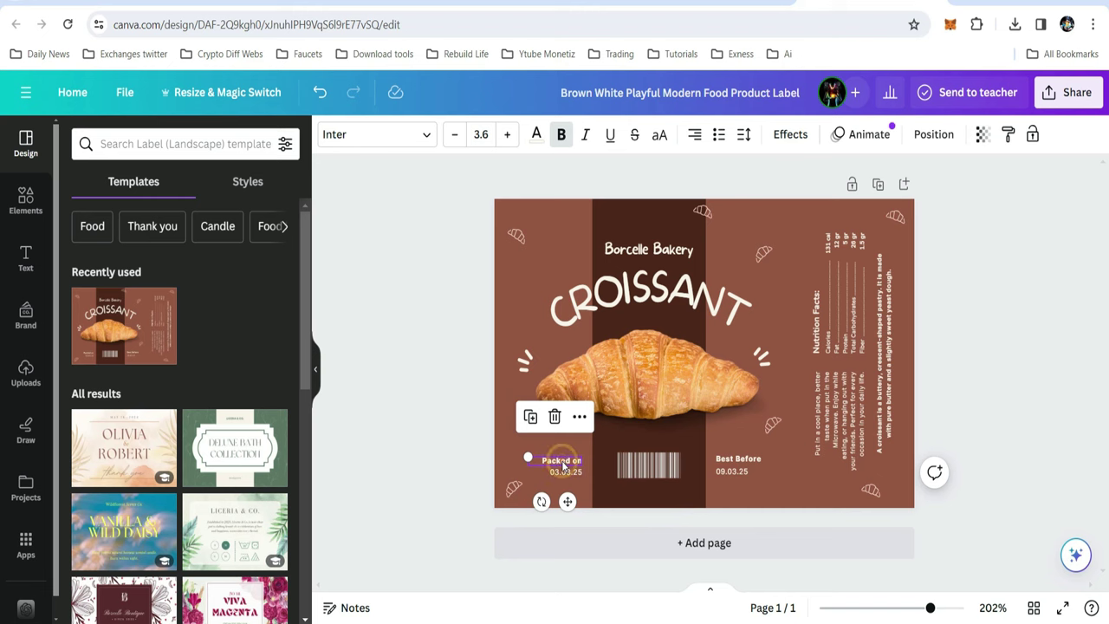
double_click(558, 472)
triple_click(561, 473)
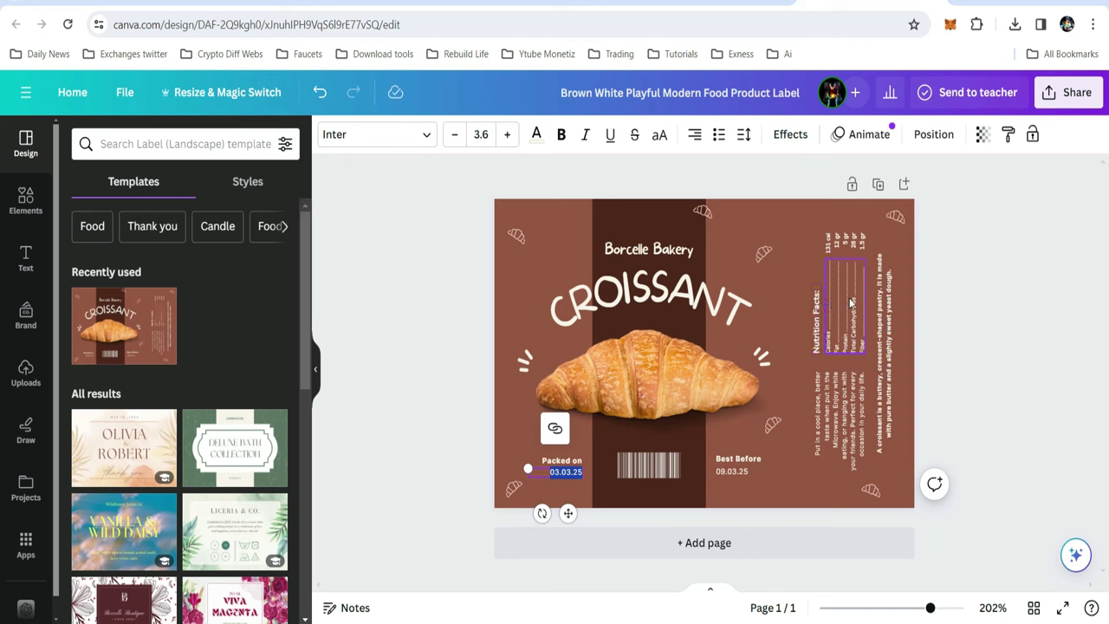
click(839, 242)
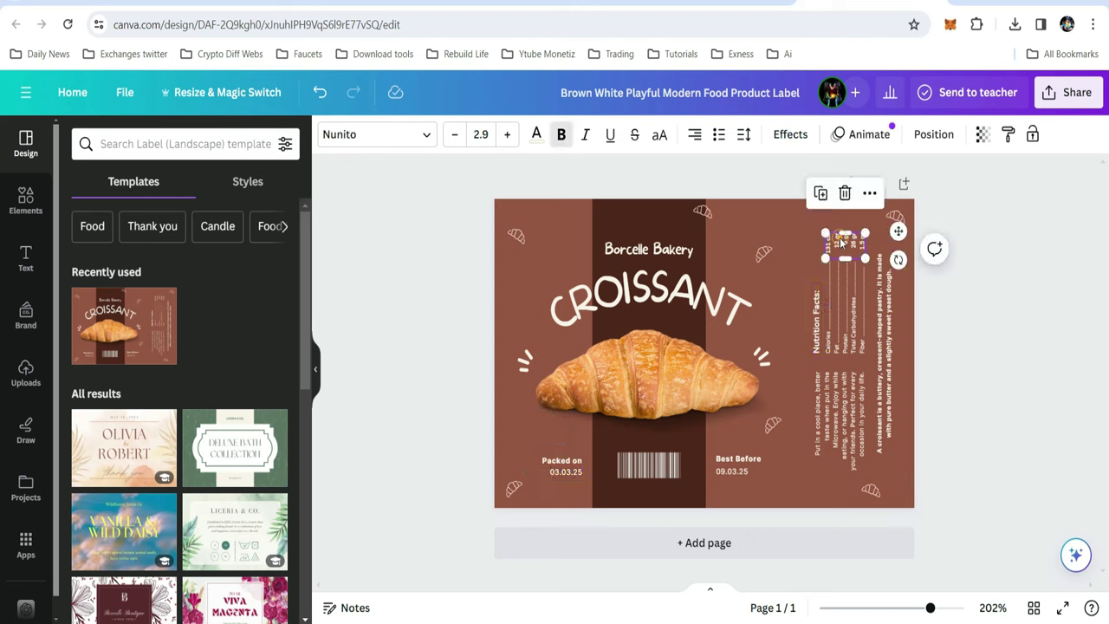
click(883, 316)
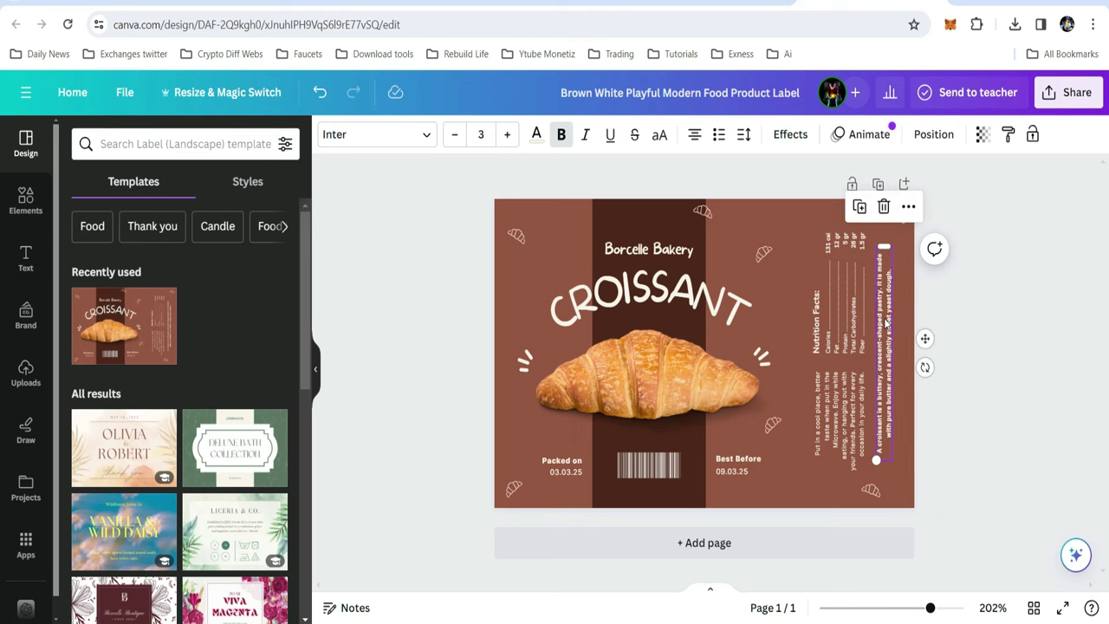
click(847, 407)
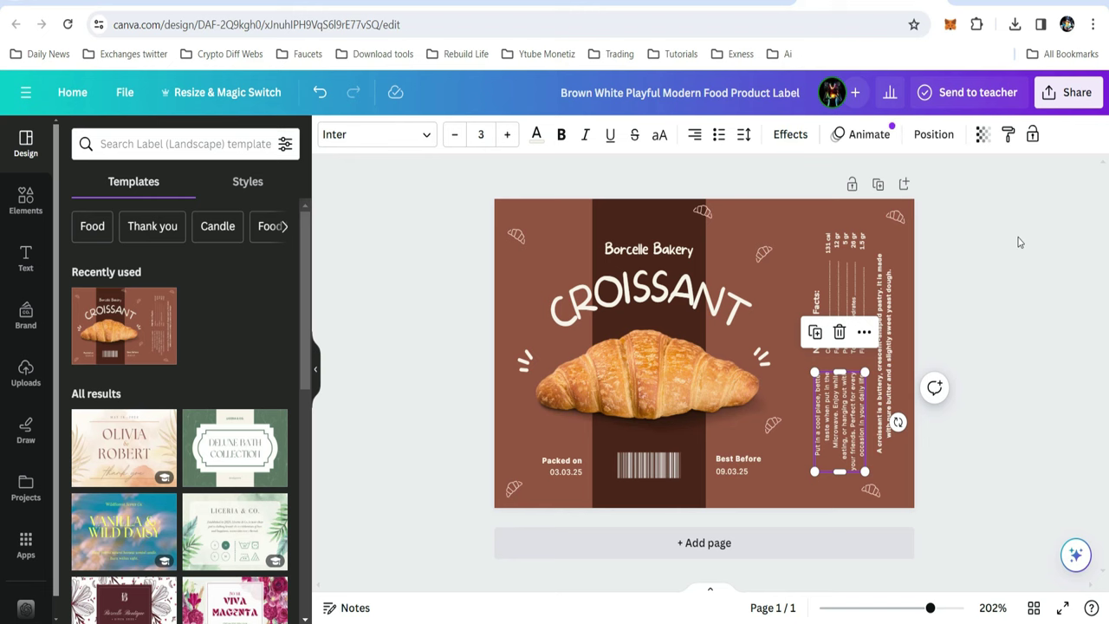
- Replace the brand name above the CROISSANT title with "bakes man"
click(663, 251)
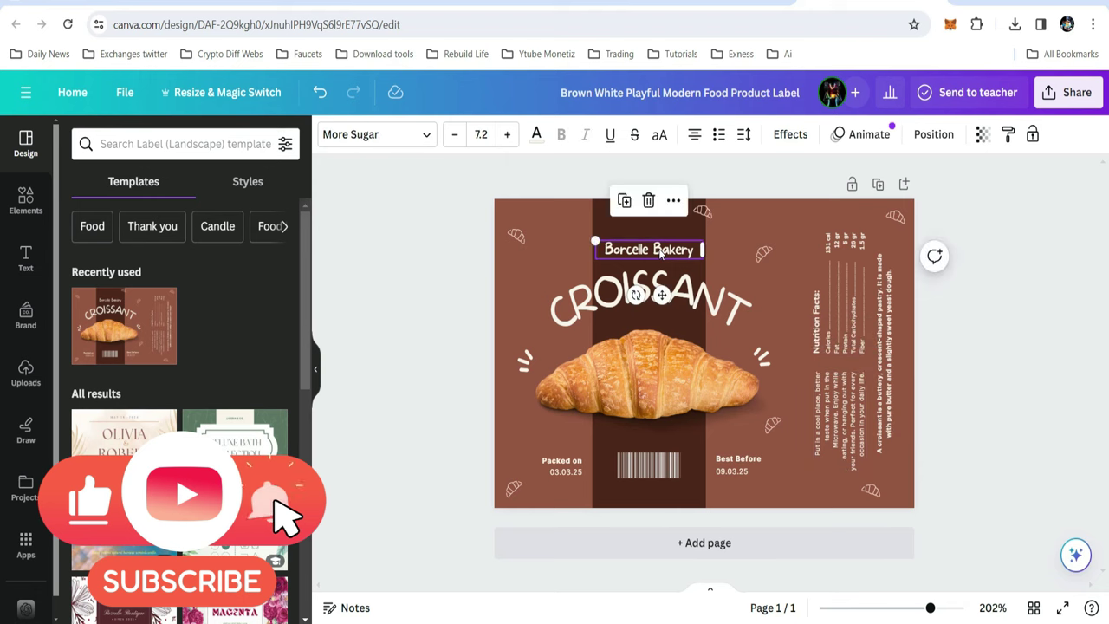
click(663, 251)
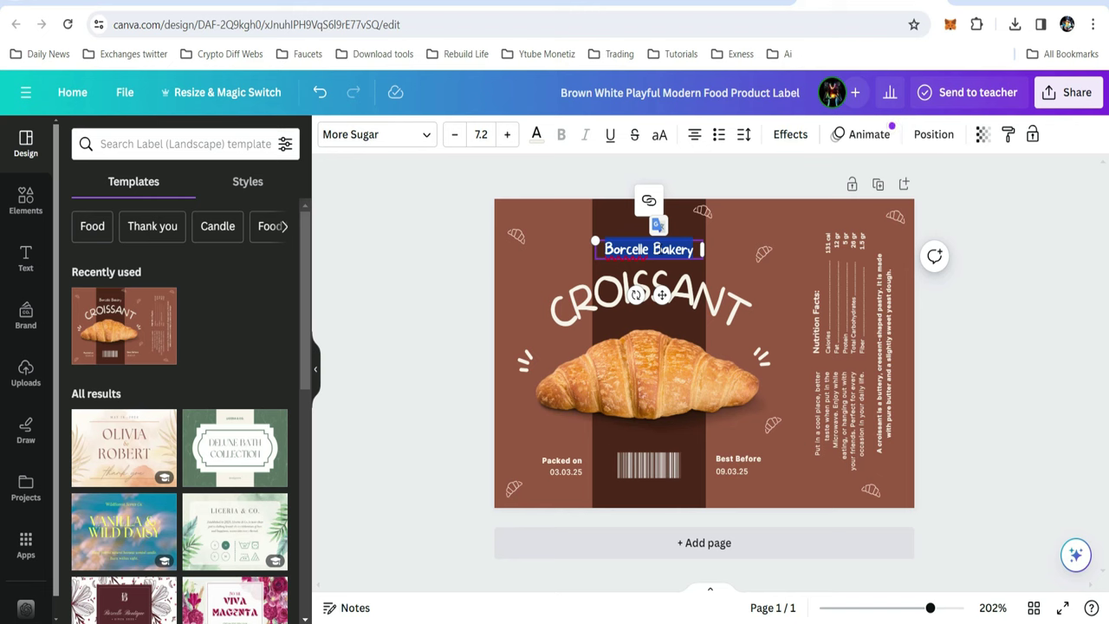
text(bakes man)
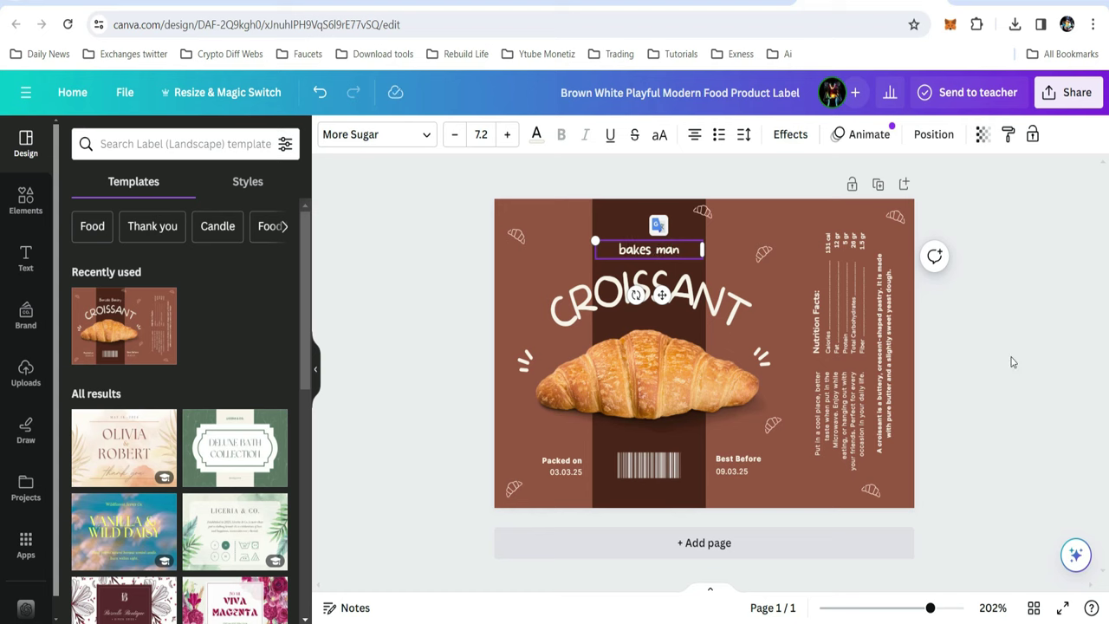
click(1010, 361)
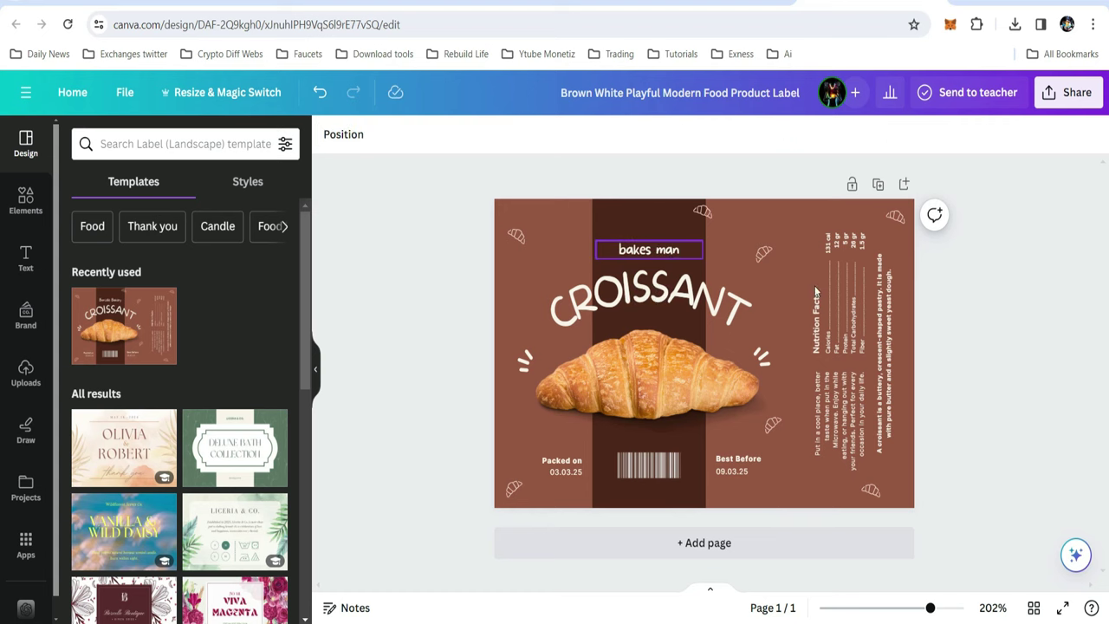
- Download the finished croissant label as a JPG file
click(1092, 91)
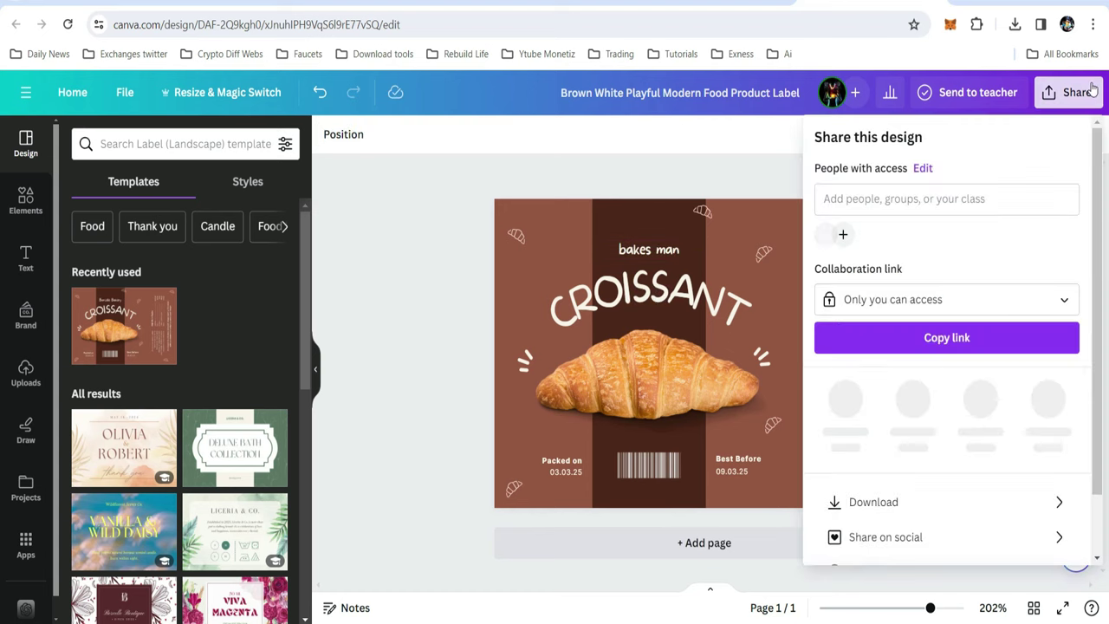
click(905, 502)
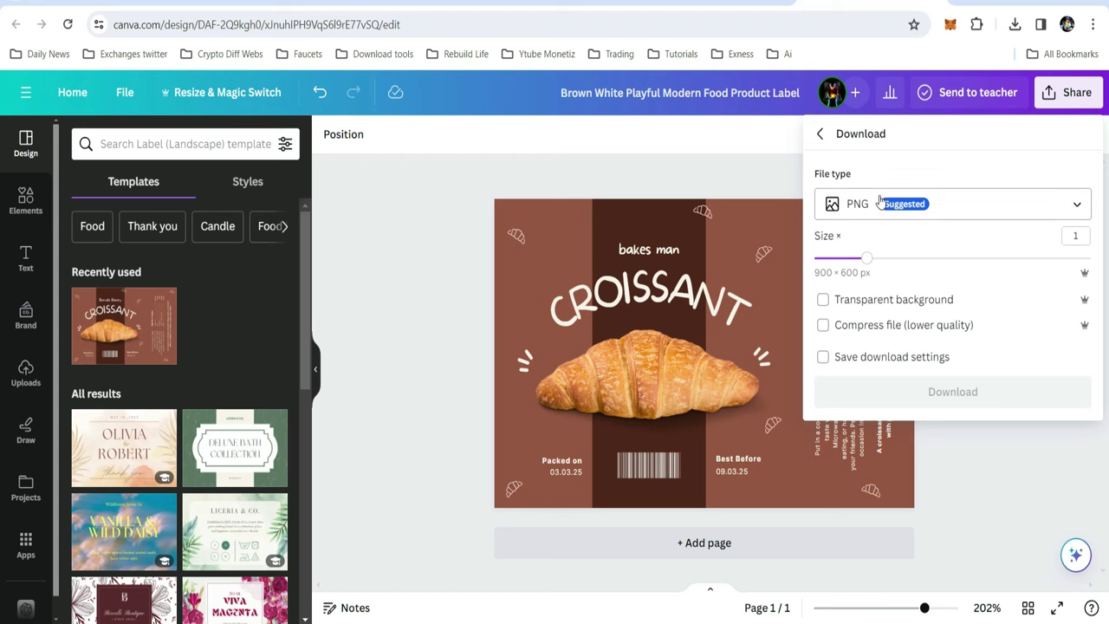
click(879, 201)
click(865, 247)
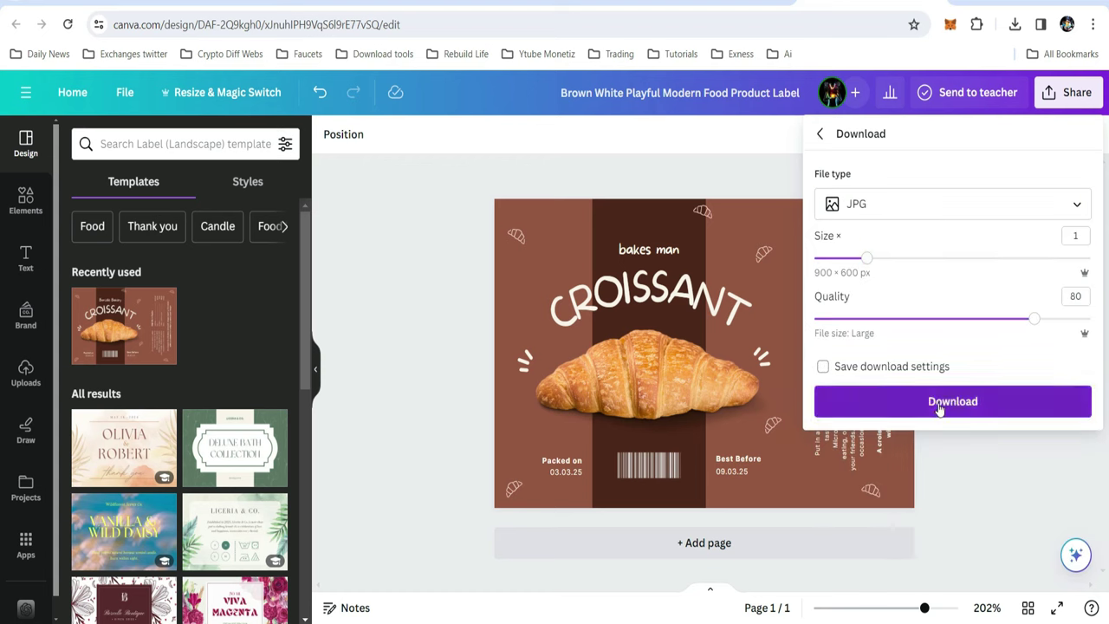
click(941, 403)
click(423, 372)
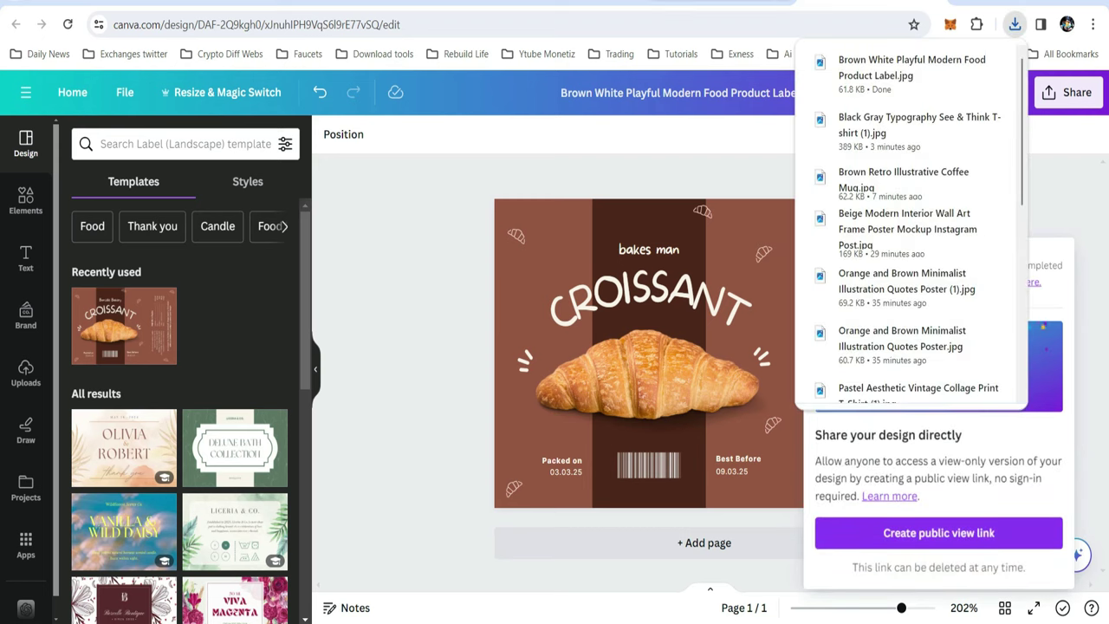
- Switch to Fiverr's label design results and examine the packaging and label gigs with their prices and ratings
click(72, 91)
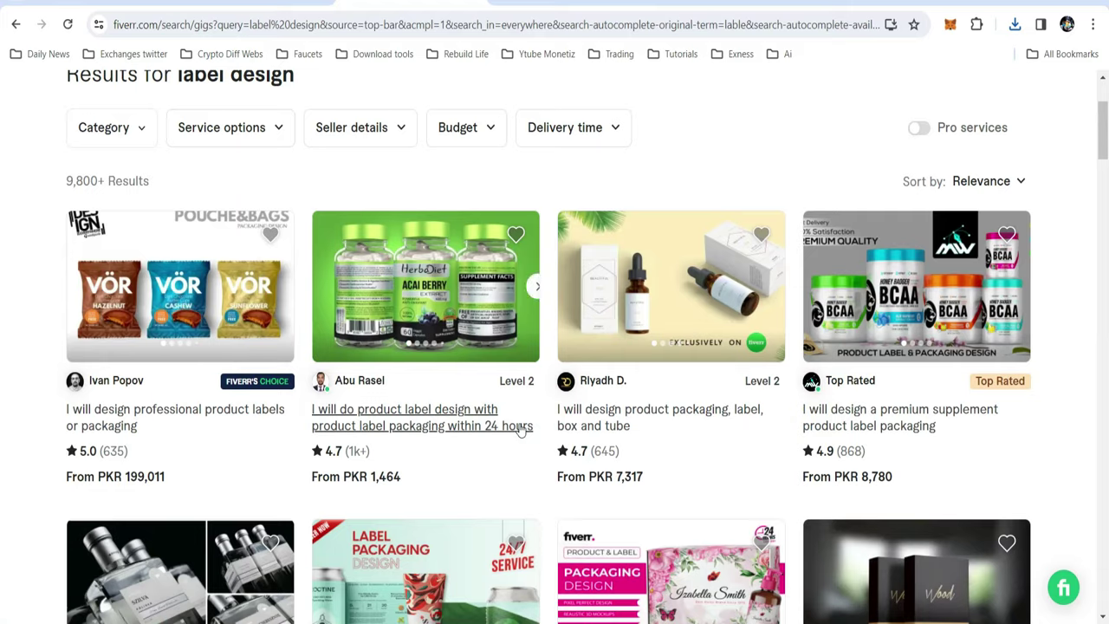
scroll(520, 431, down, 1)
scroll(520, 431, up, 1)
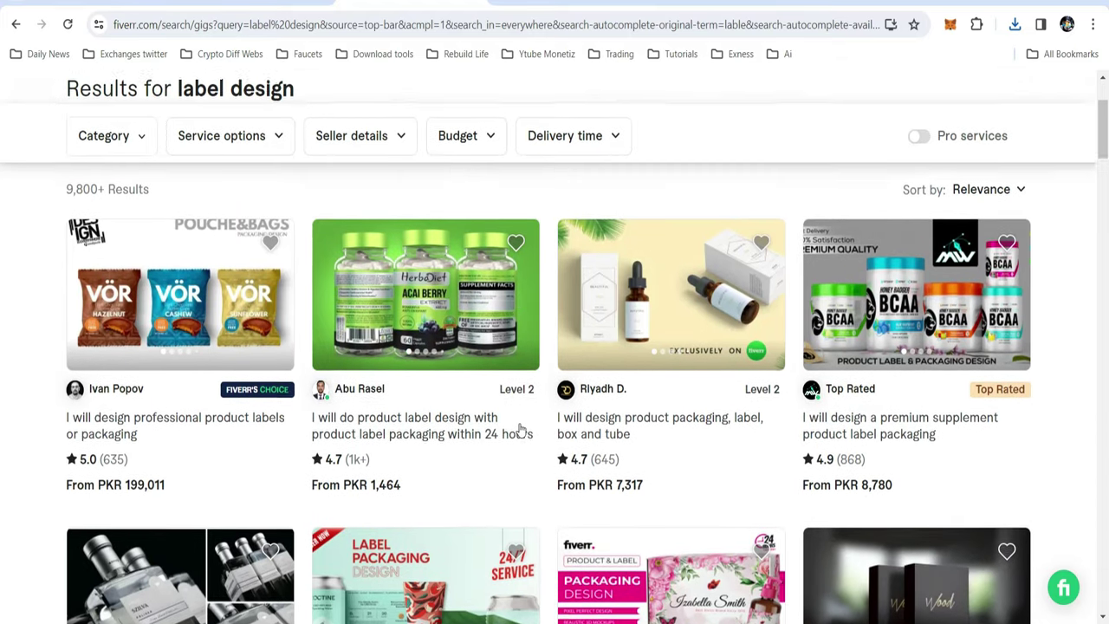
scroll(521, 431, up, 1)
scroll(520, 431, down, 2)
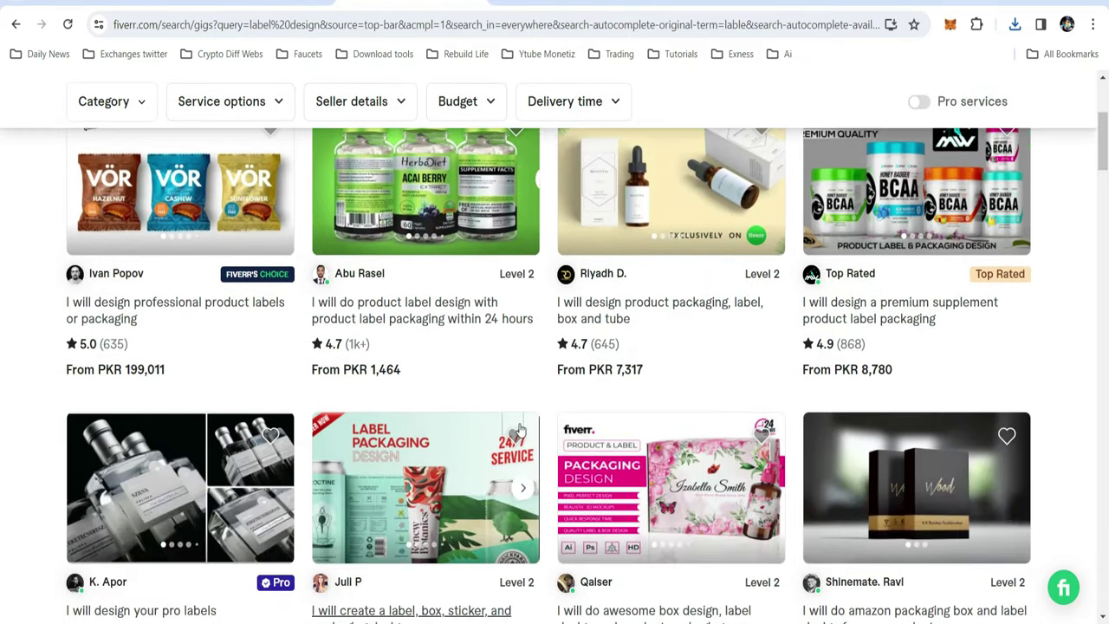
scroll(518, 430, down, 1)
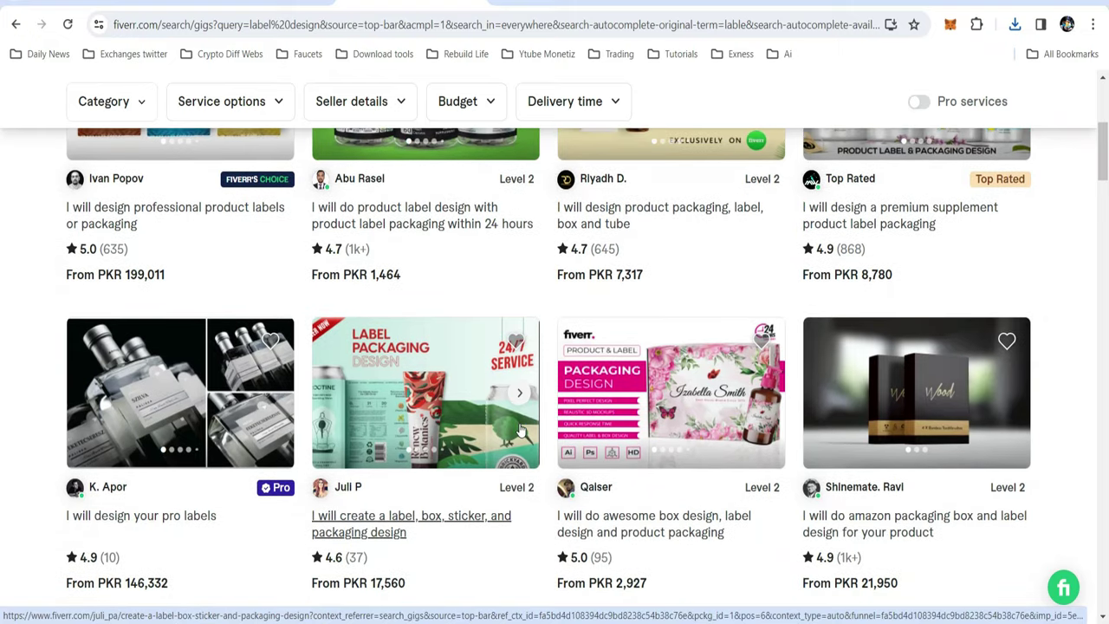
scroll(520, 431, down, 1)
scroll(520, 431, down, 2)
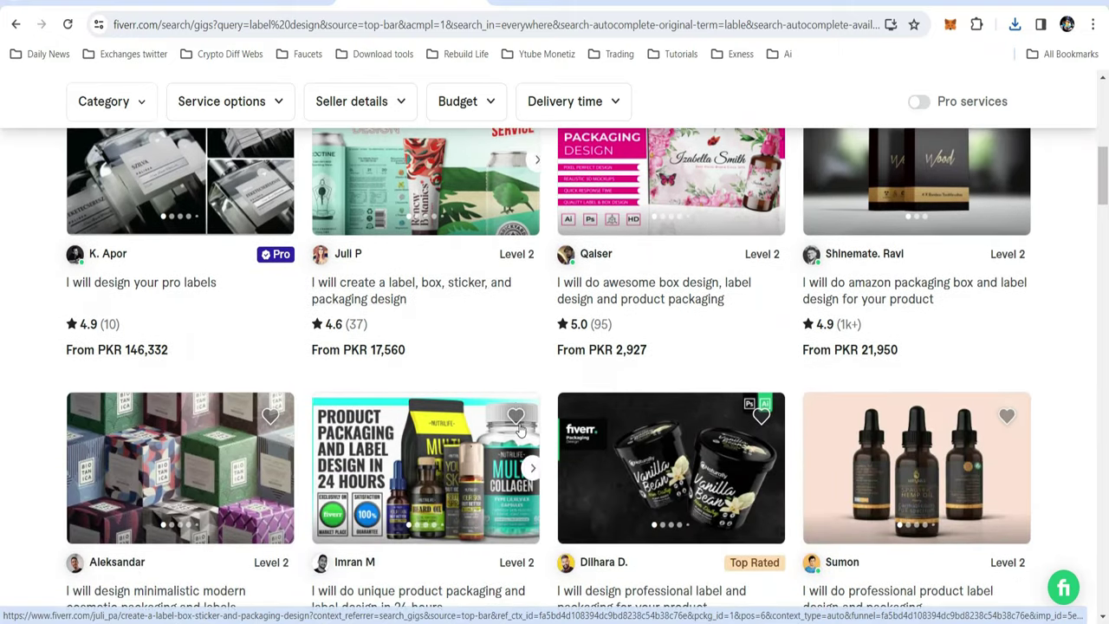
scroll(520, 430, down, 2)
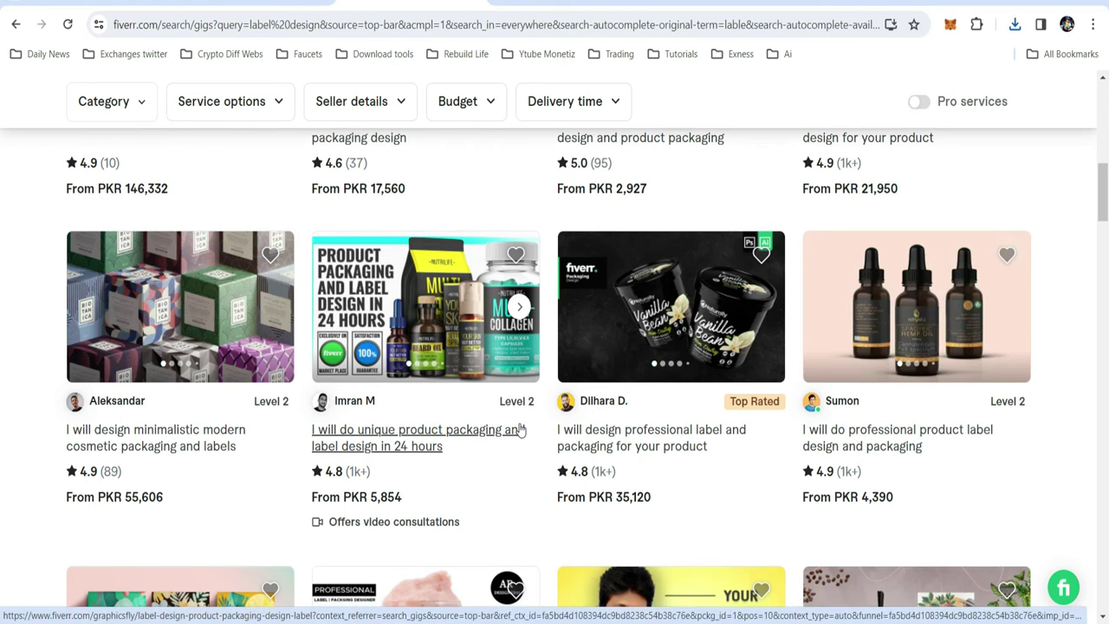
- Examine further product label and packaging gigs in Fiverr's label design results, comparing their prices and ratings
scroll(520, 431, down, 2)
scroll(520, 430, down, 1)
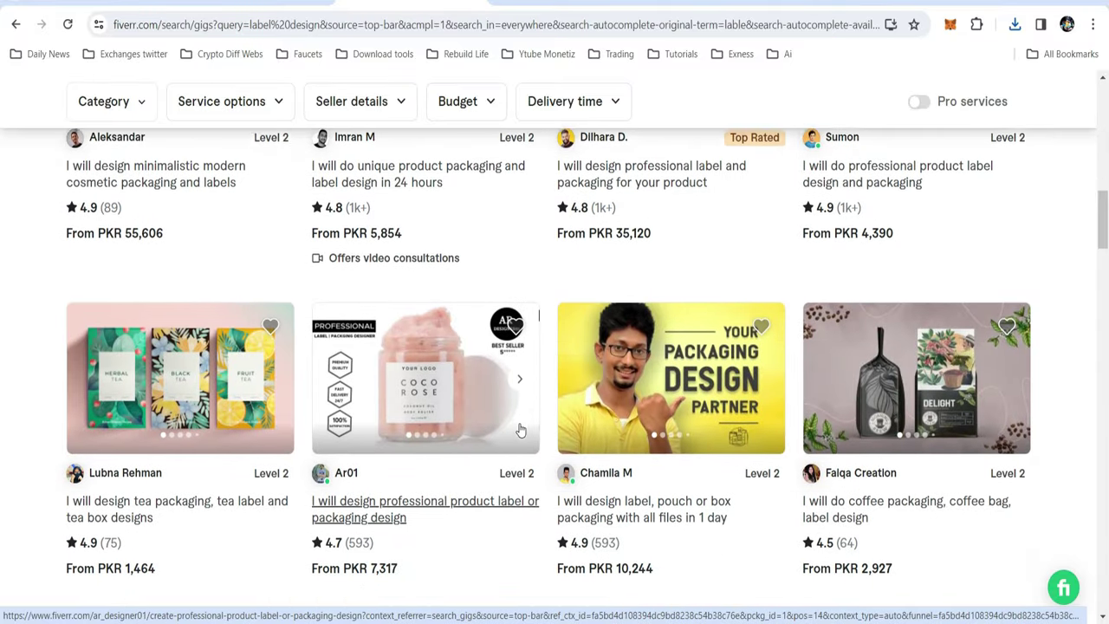
scroll(520, 431, up, 4)
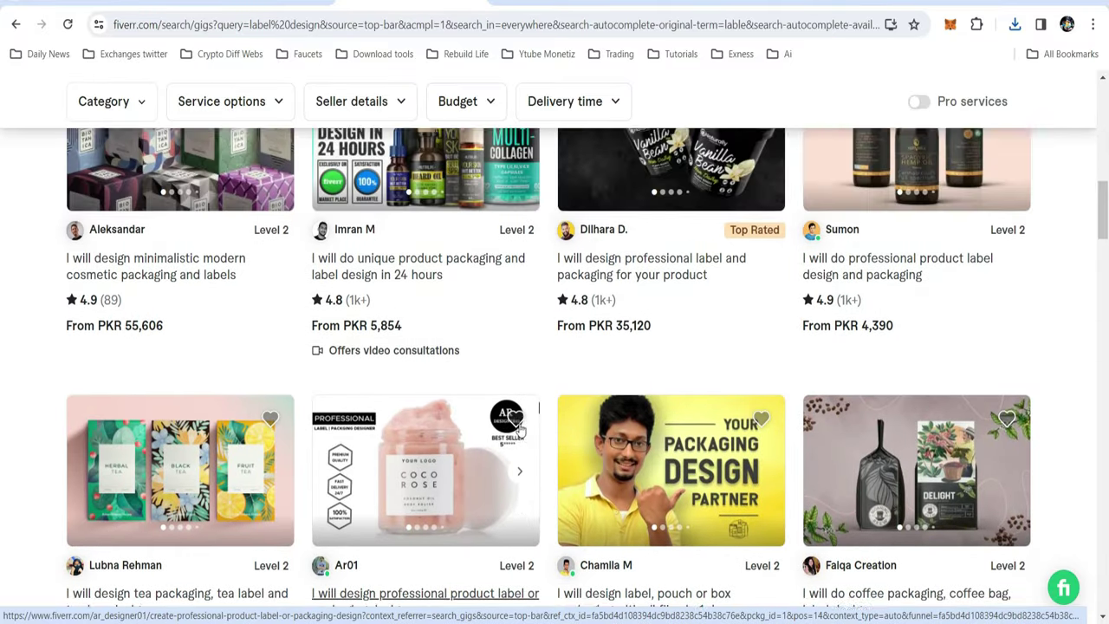
scroll(520, 431, up, 7)
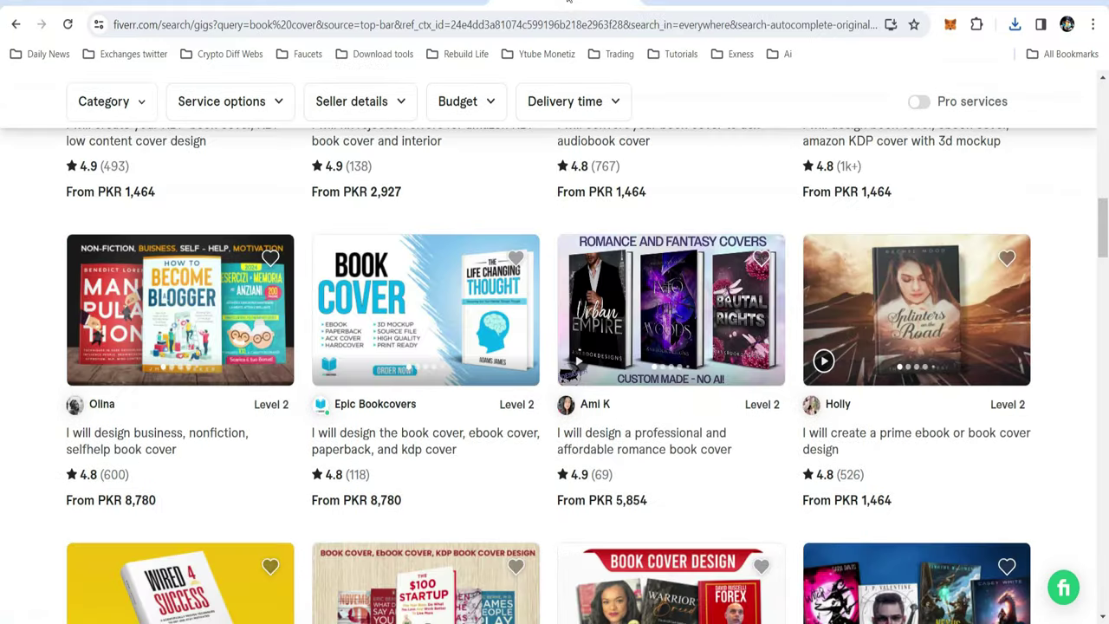
- Switch to Fiverr's book cover results and examine the ebook, paperback and KDP cover gigs with their prices and ratings
scroll(619, 466, up, 4)
scroll(620, 466, up, 8)
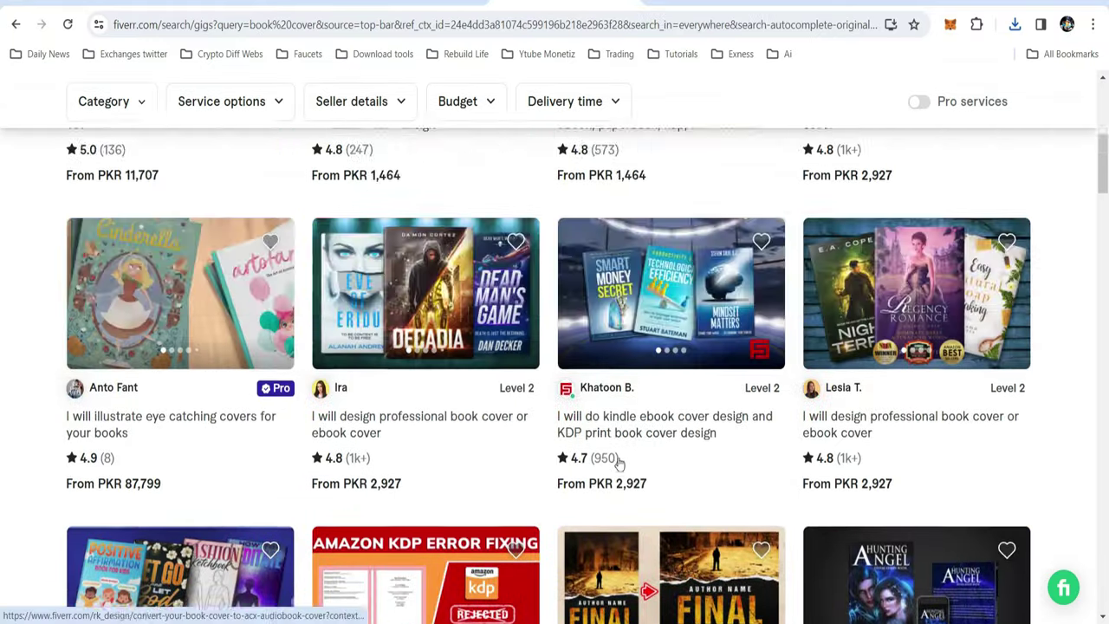
scroll(619, 466, down, 2)
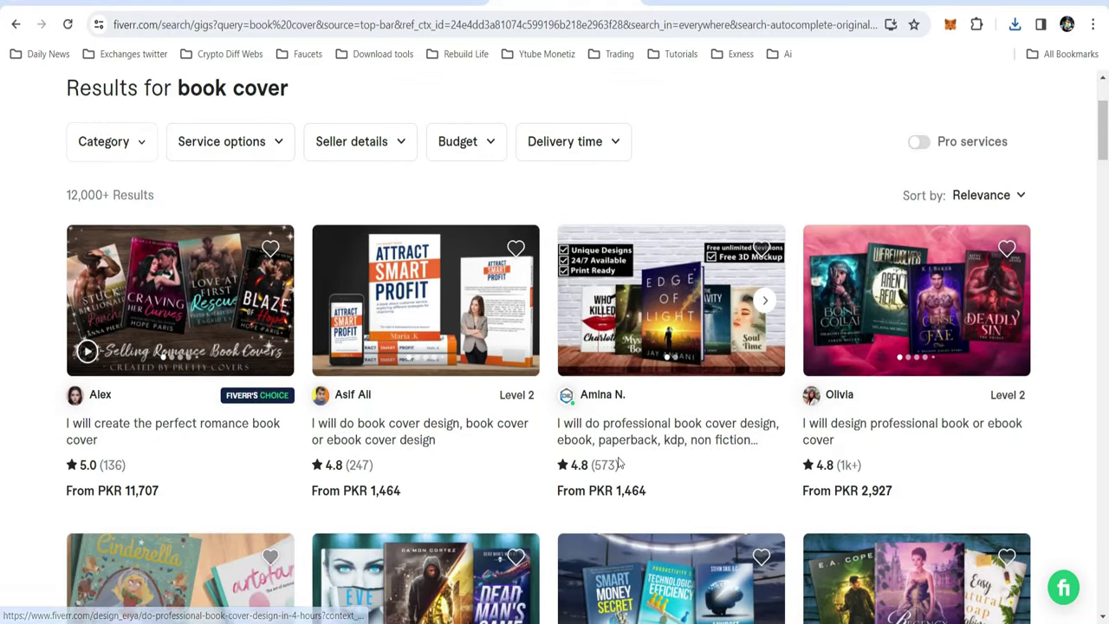
scroll(620, 465, down, 3)
scroll(619, 466, down, 2)
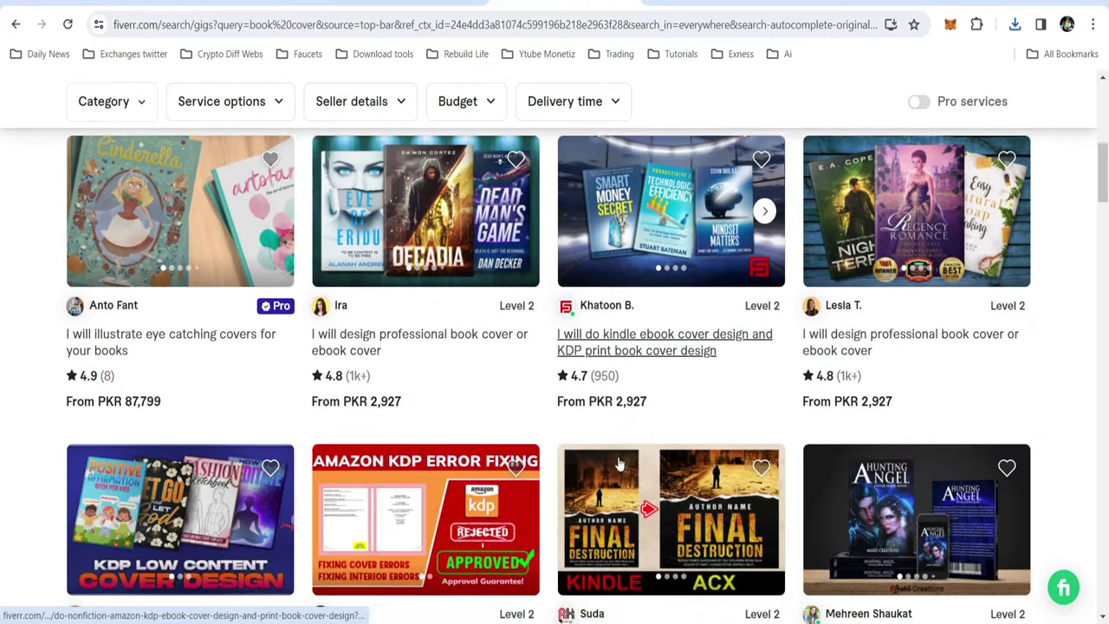
scroll(619, 466, up, 5)
scroll(619, 464, down, 1)
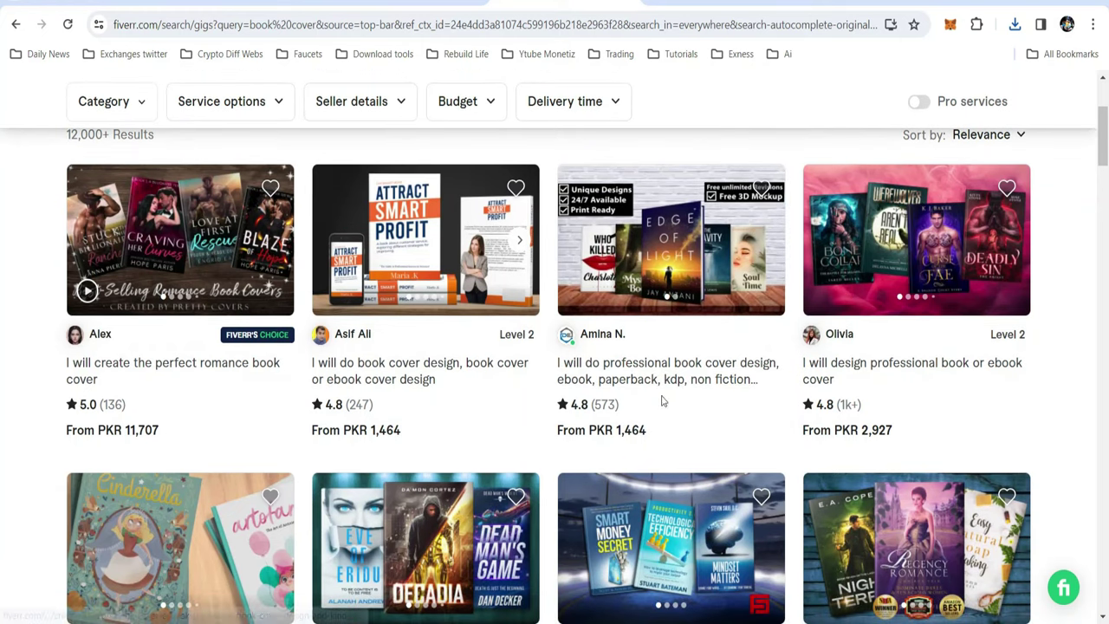
scroll(866, 438, down, 1)
scroll(901, 442, down, 4)
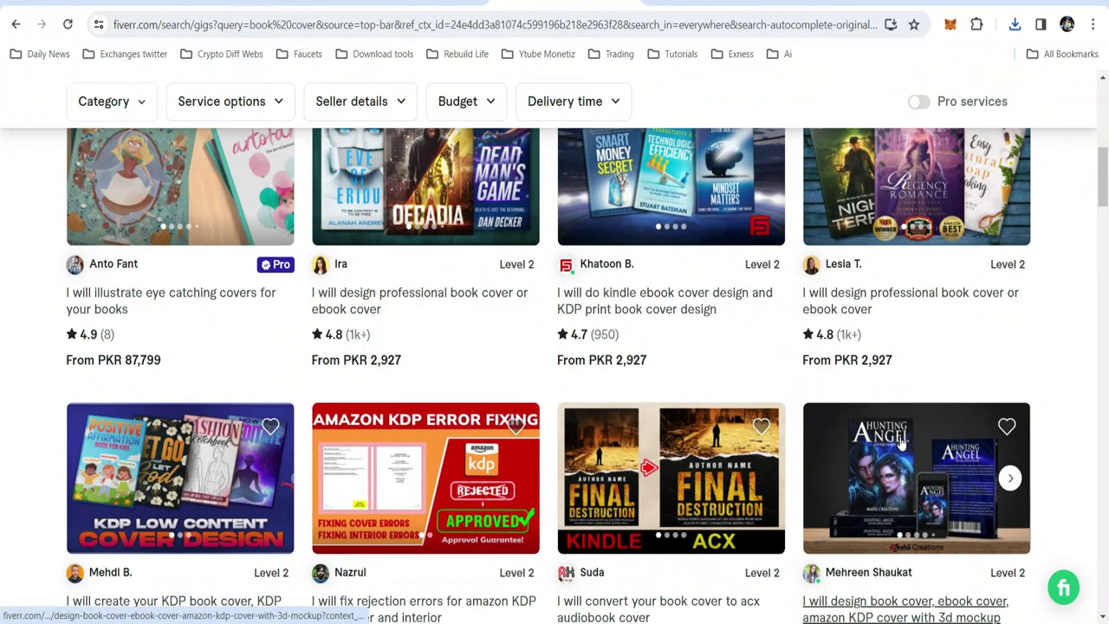
scroll(901, 442, down, 1)
scroll(901, 442, up, 1)
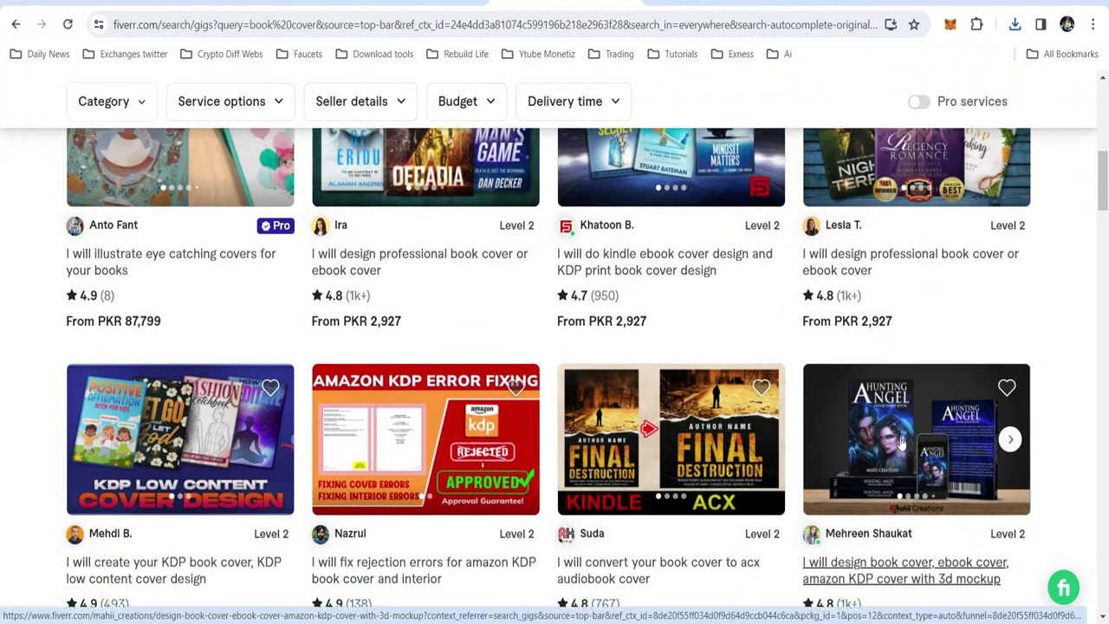
scroll(902, 442, up, 1)
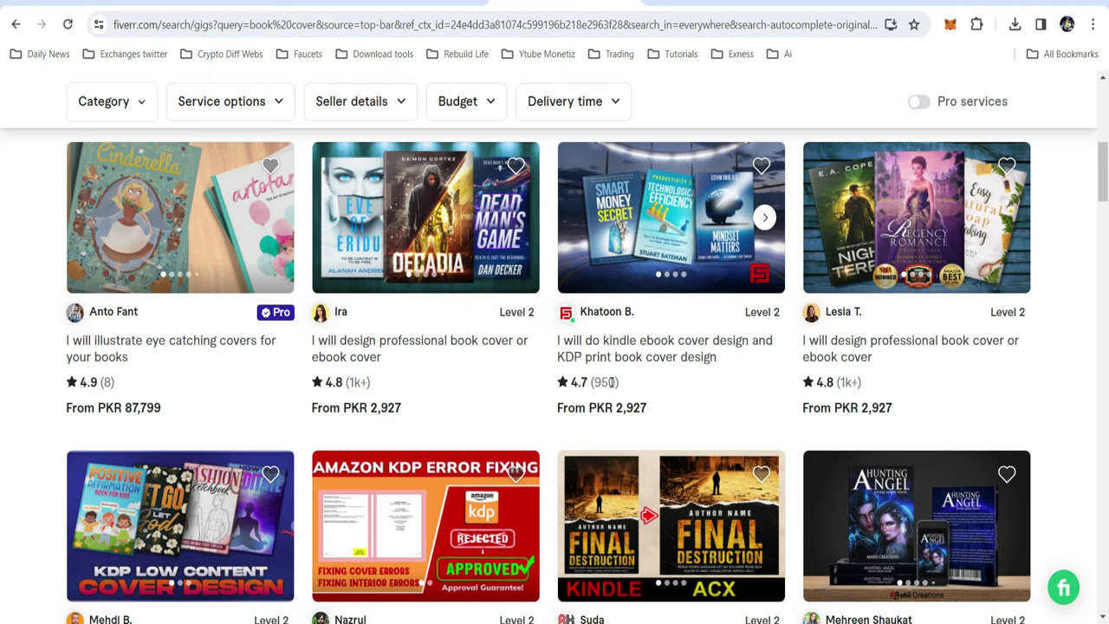
scroll(658, 416, down, 2)
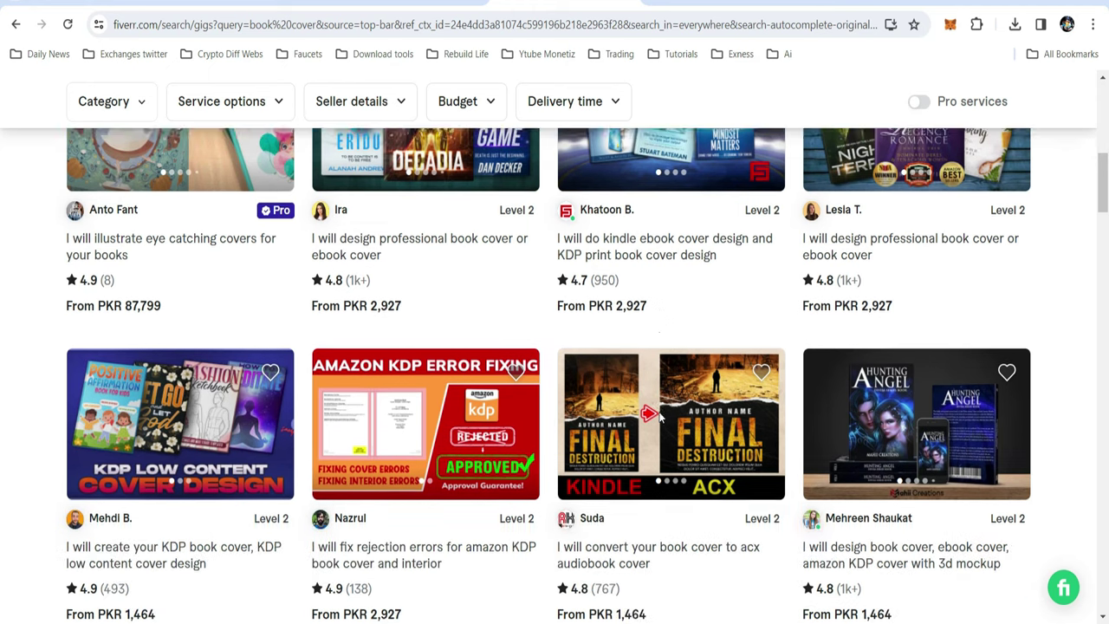
scroll(659, 416, up, 6)
scroll(661, 419, up, 2)
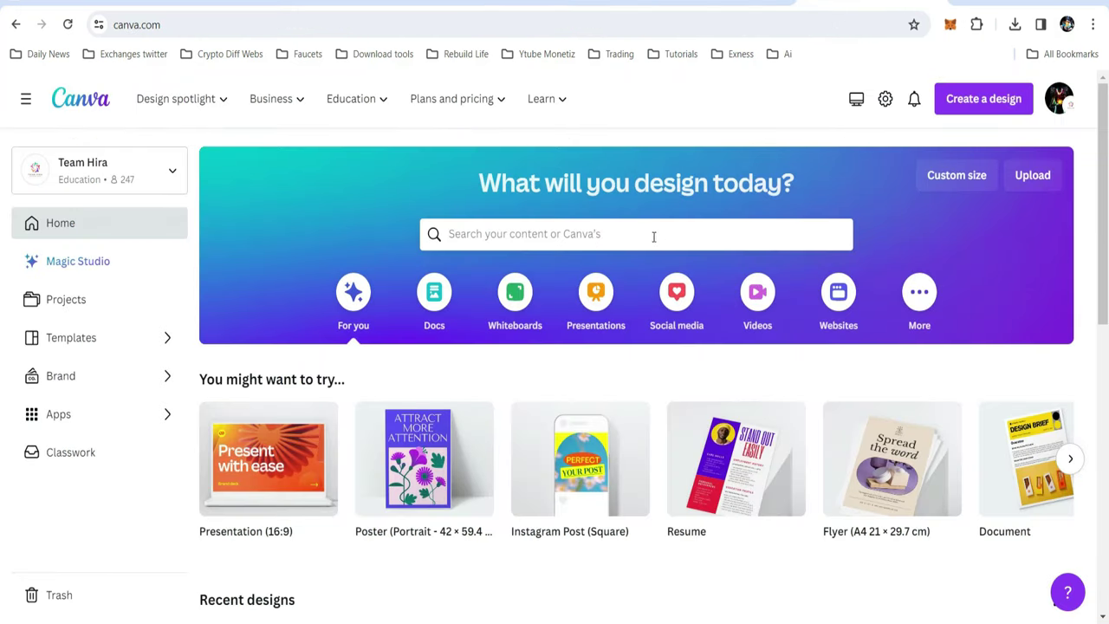
- Switch to Canva, search for "book cover" templates and open the Brown Mystery Novel Book Cover titled Pencil for customization
click(645, 237)
text(book cover)
key(Return)
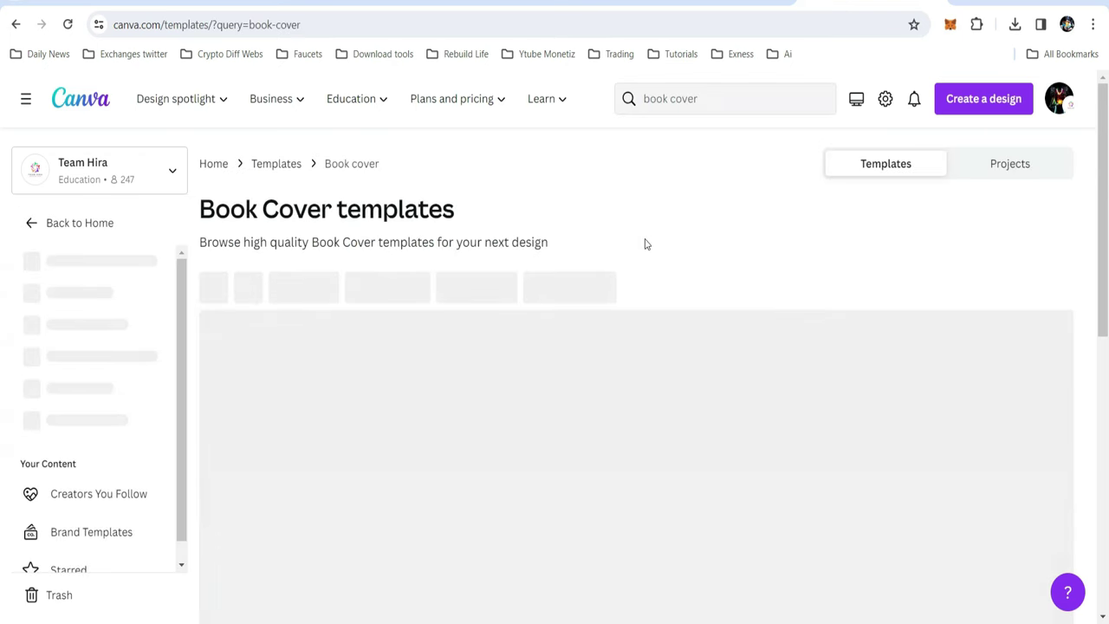
scroll(880, 247, down, 5)
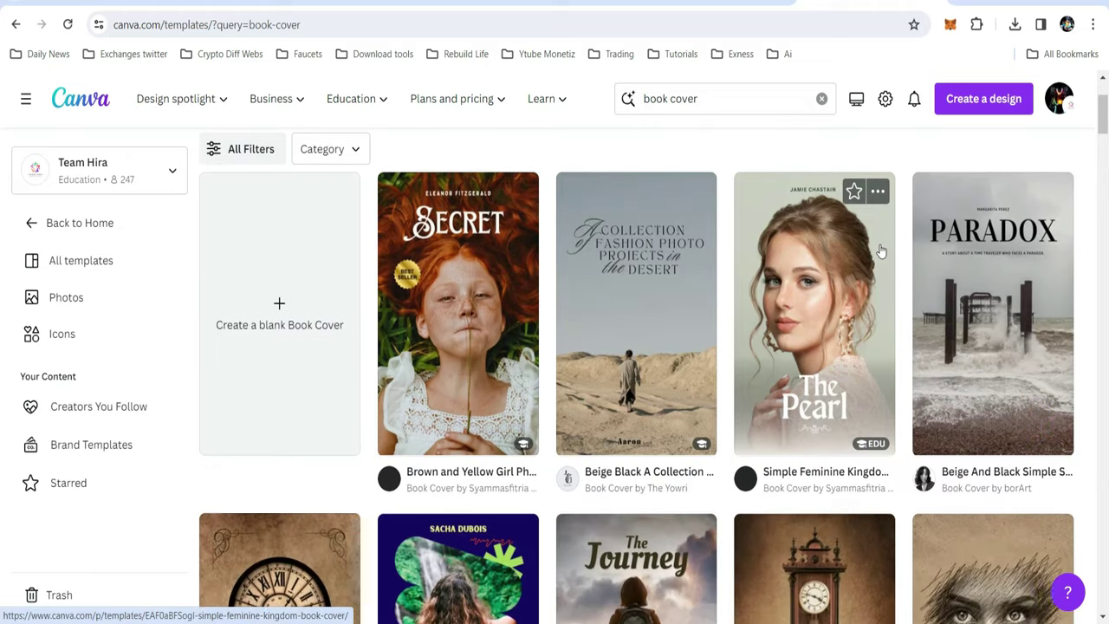
scroll(880, 250, down, 2)
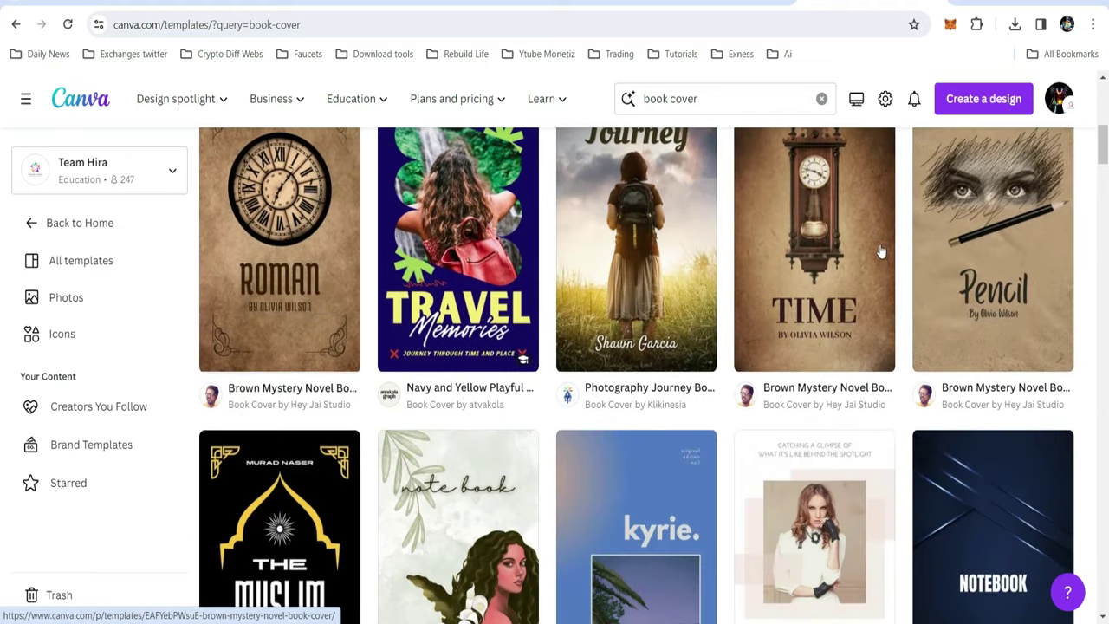
scroll(879, 252, up, 1)
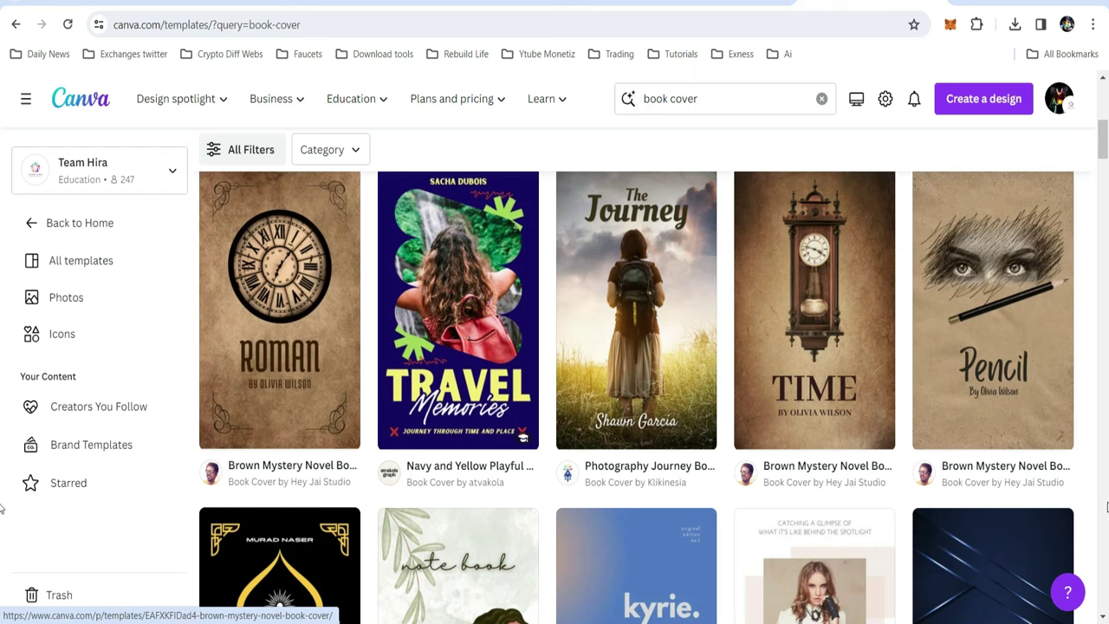
click(1000, 332)
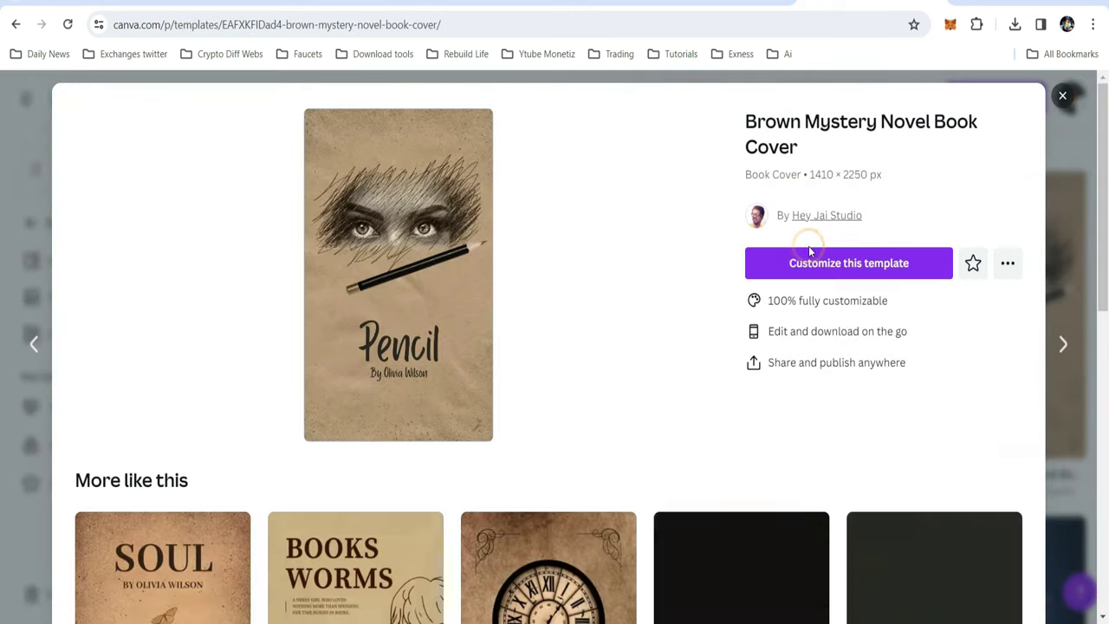
click(819, 263)
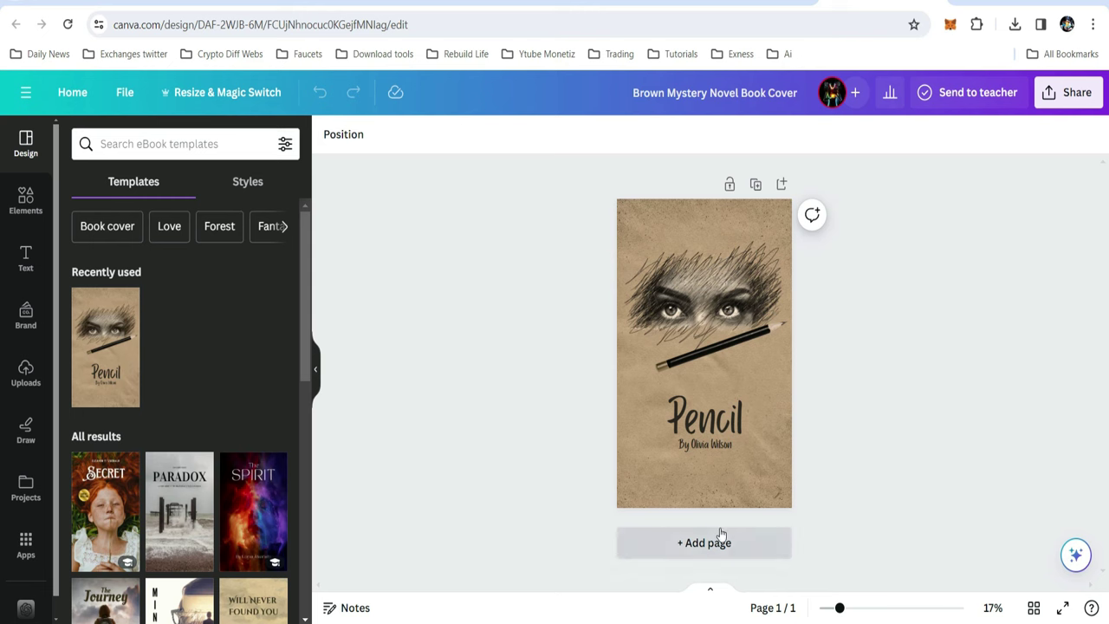
- Search the design elements for "pencil" to find a replacement for the cover's black pencil
click(708, 356)
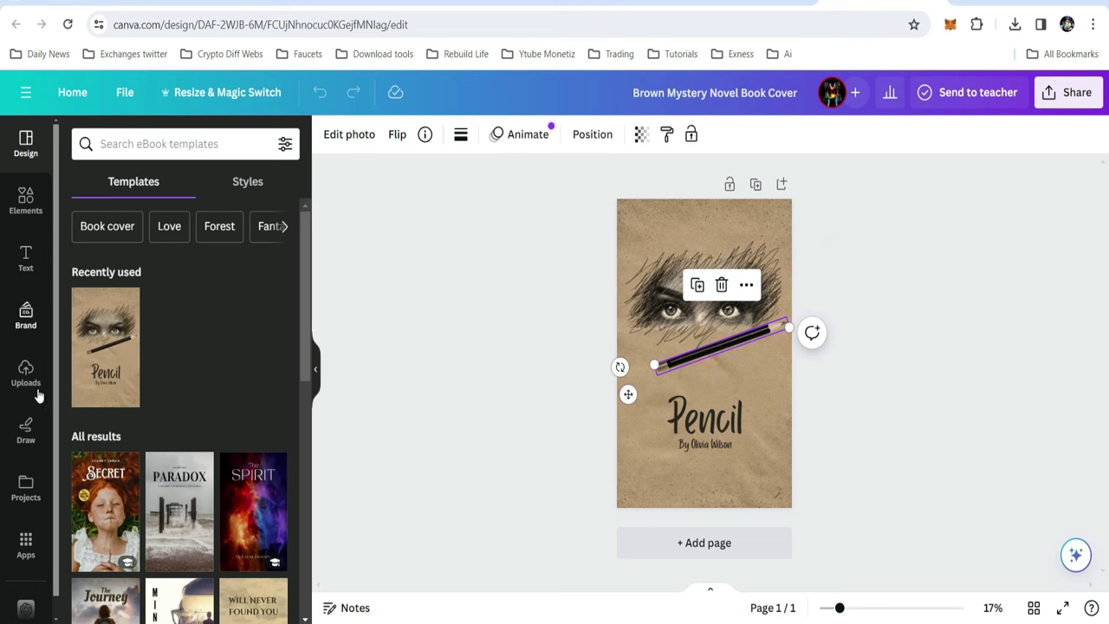
click(24, 208)
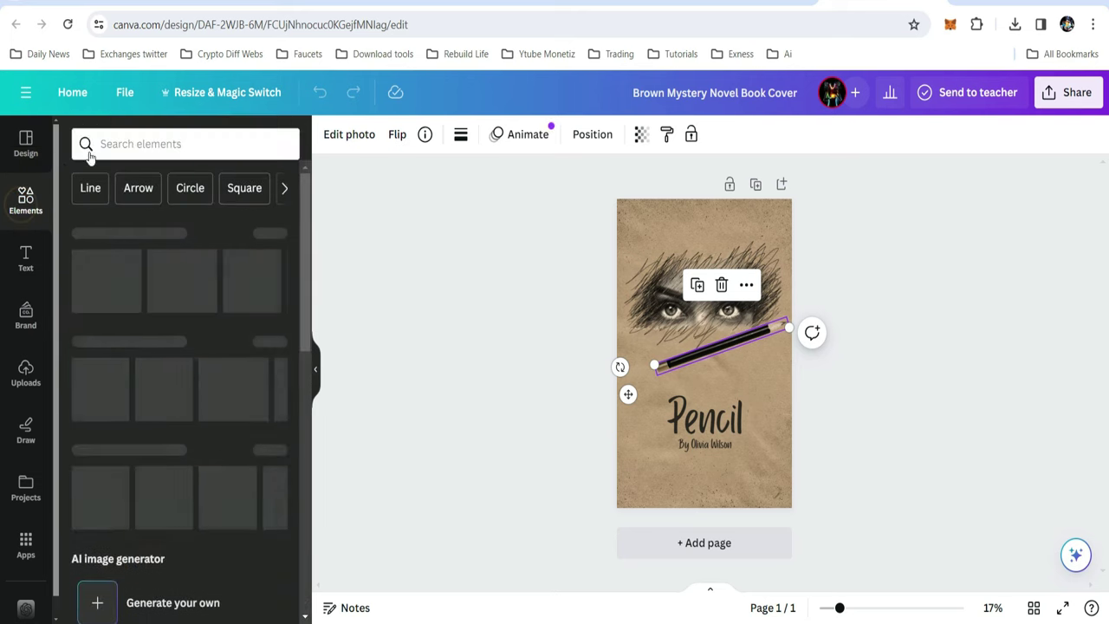
click(123, 143)
text(pencil)
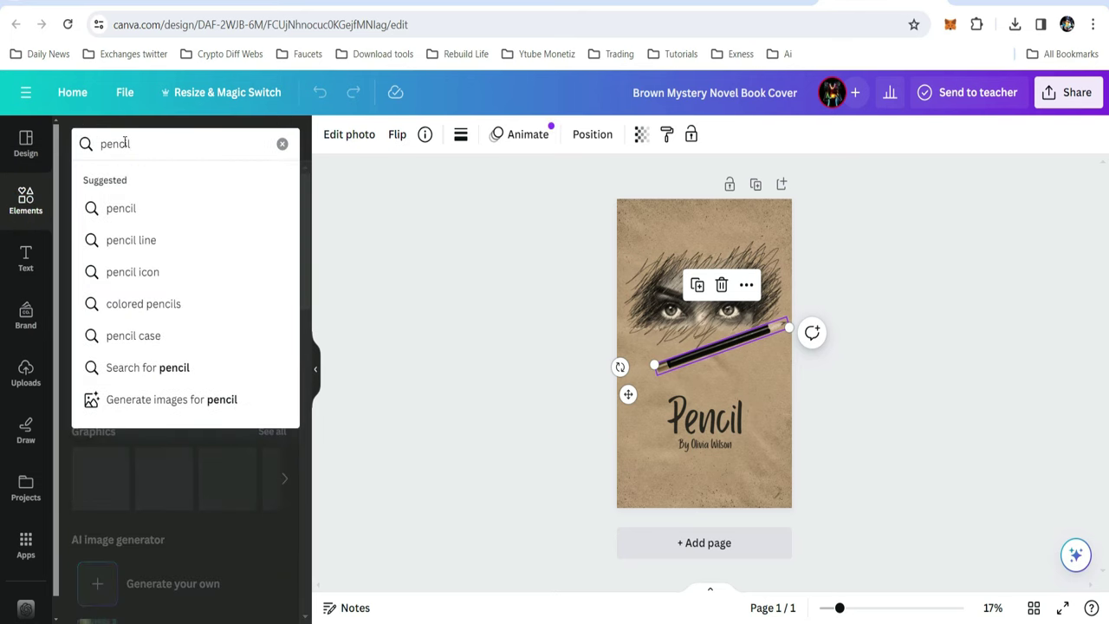
click(133, 210)
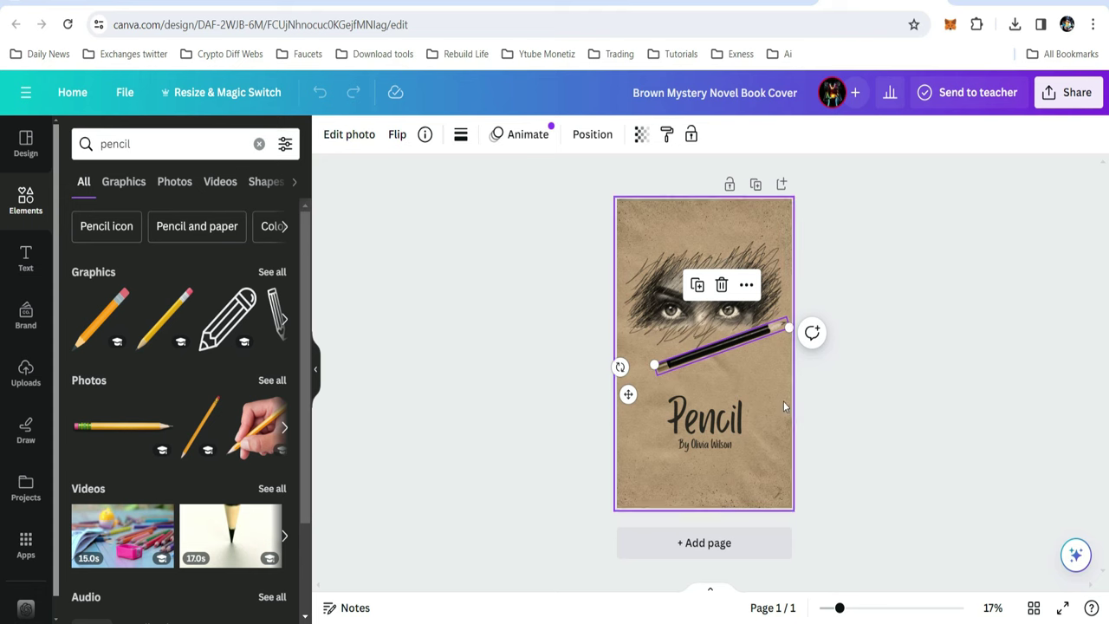
- Delete the black pencil image below the eyes on the book cover
click(740, 356)
click(733, 338)
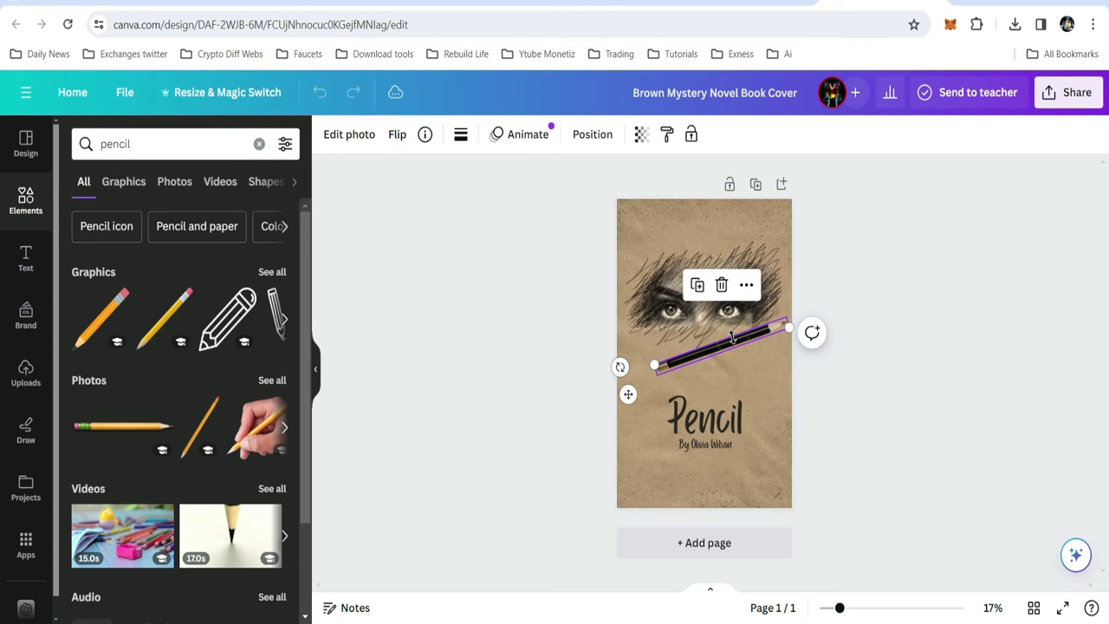
key(Delete)
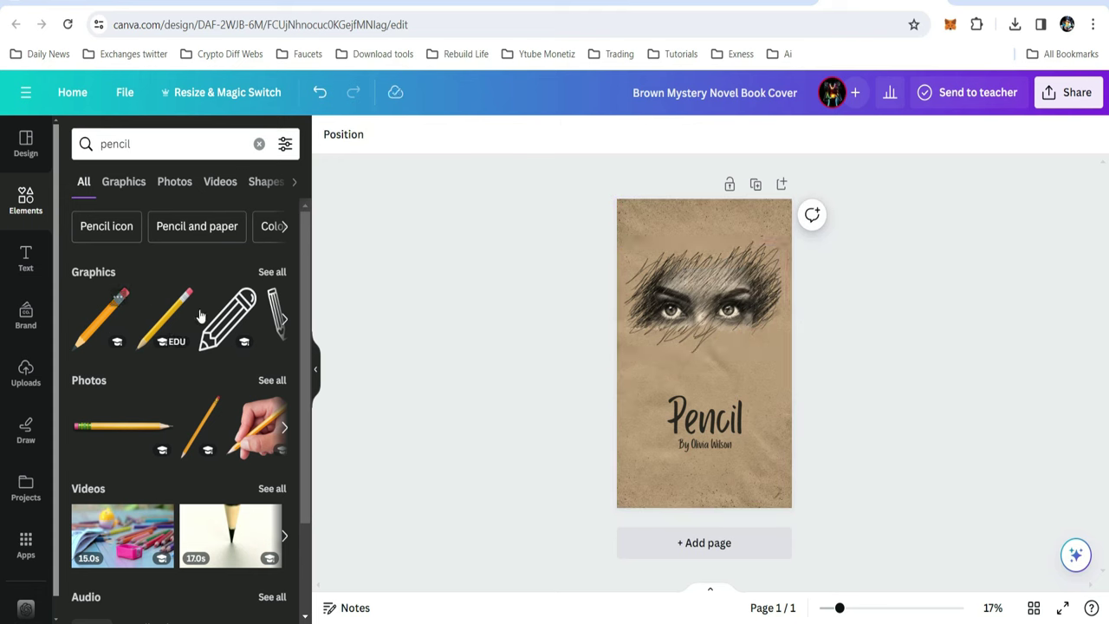
- Insert the black-outlined yellow pencil graphic, rotate its tip toward the lower right, shrink it and place it just above the title
click(284, 319)
click(237, 315)
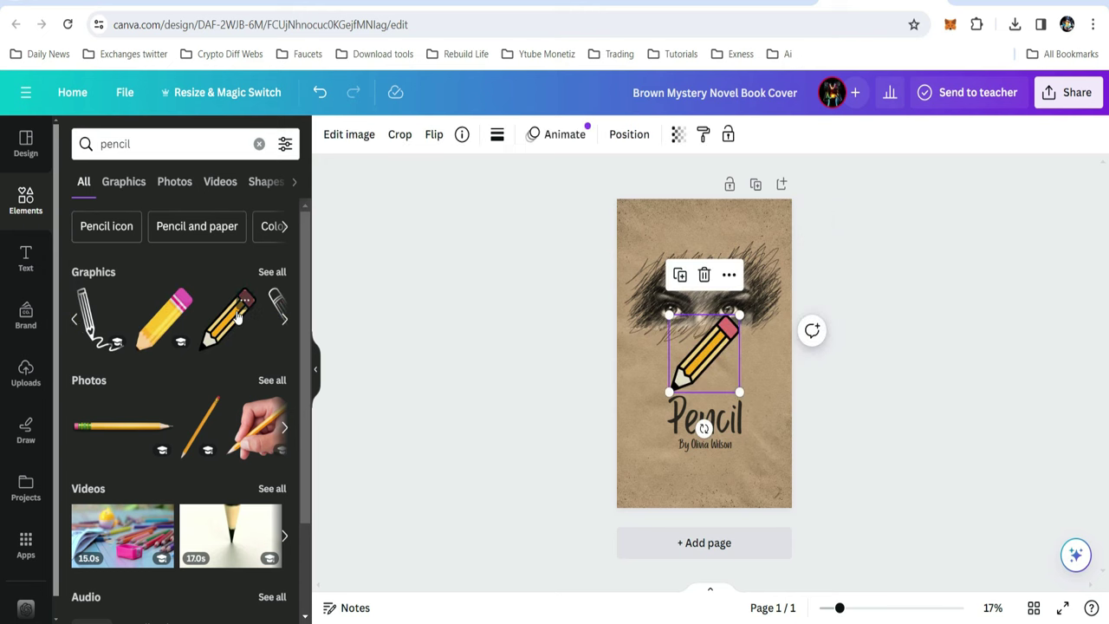
mouse_move(703, 427)
mouse_down()
mouse_move(733, 416)
mouse_move(728, 328)
mouse_move(745, 342)
mouse_up()
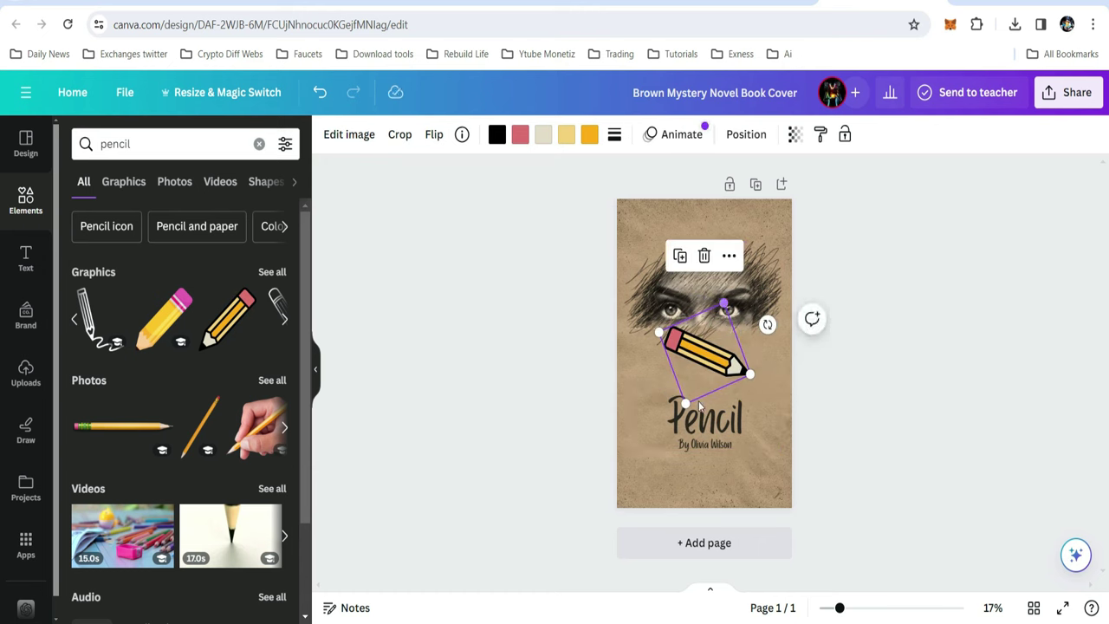
mouse_move(687, 407)
mouse_down()
mouse_move(709, 387)
mouse_move(714, 350)
mouse_move(708, 377)
mouse_up()
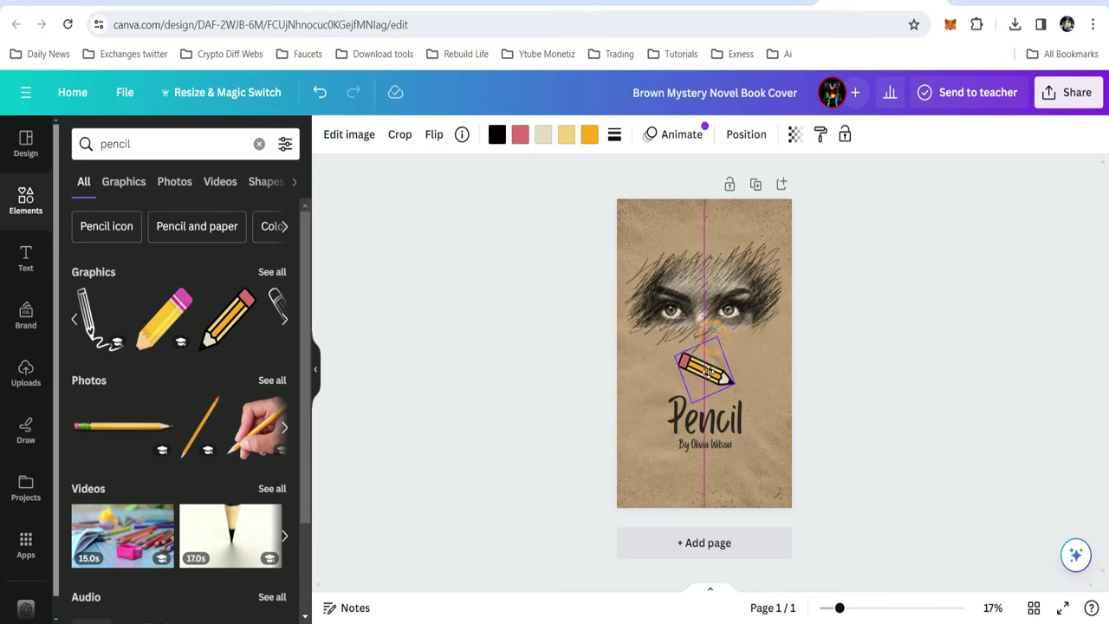
click(873, 469)
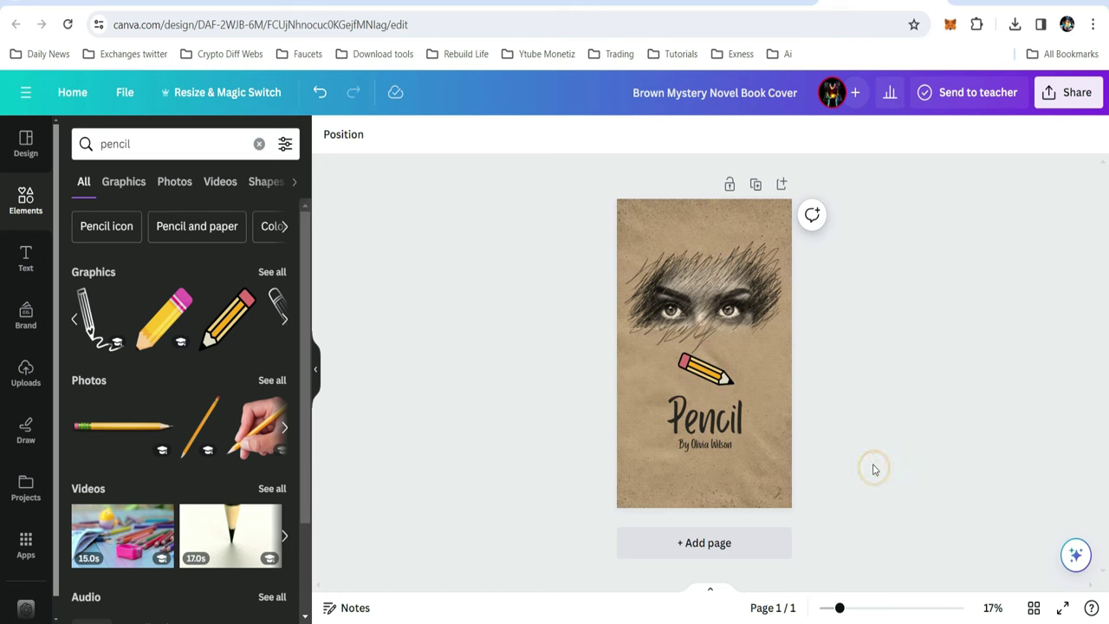
drag(710, 372, 720, 382)
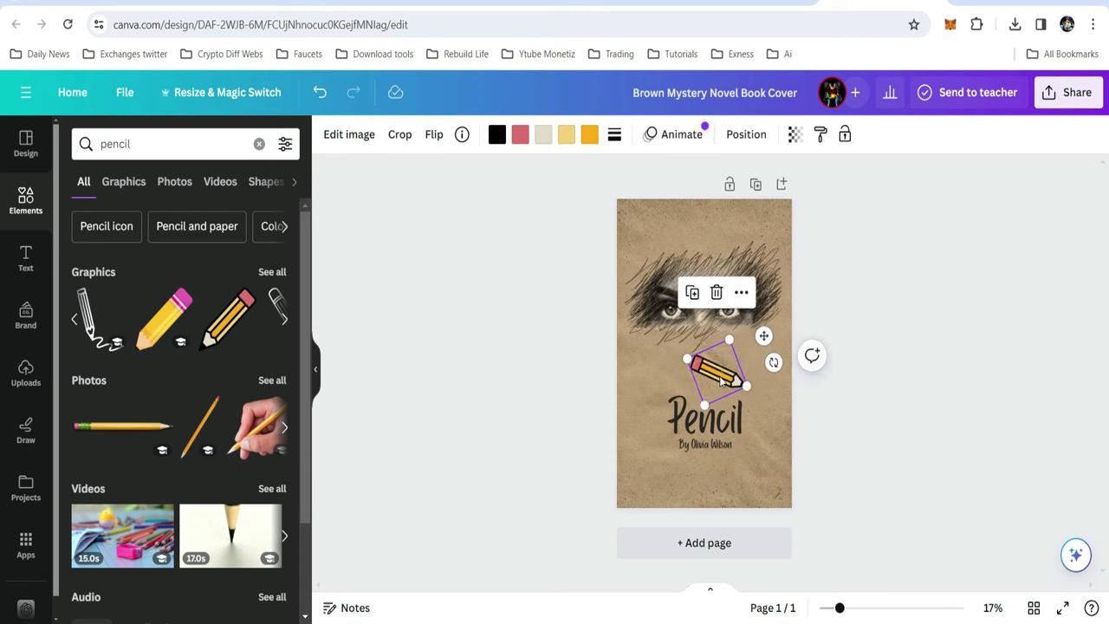
click(840, 464)
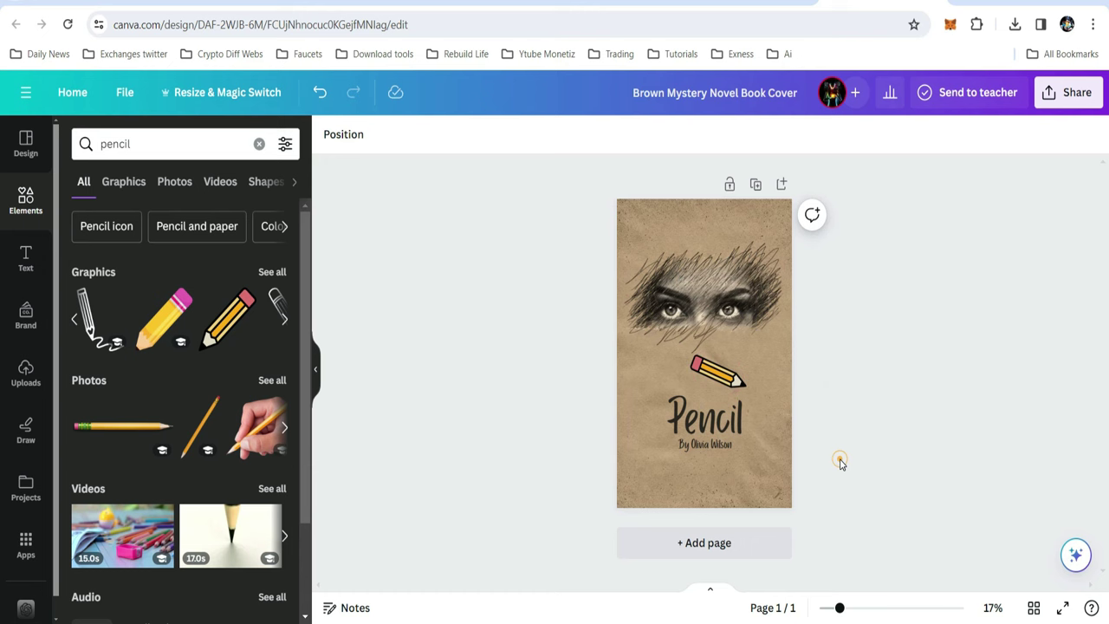
- Replace the cover title "Pencil" with "life"
click(707, 428)
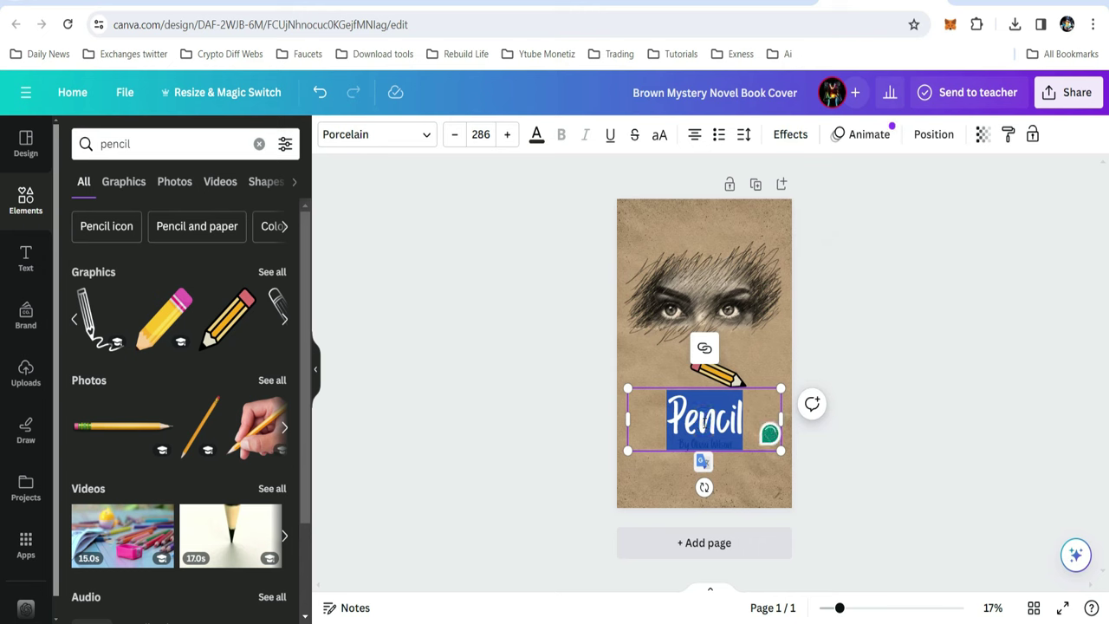
text(life)
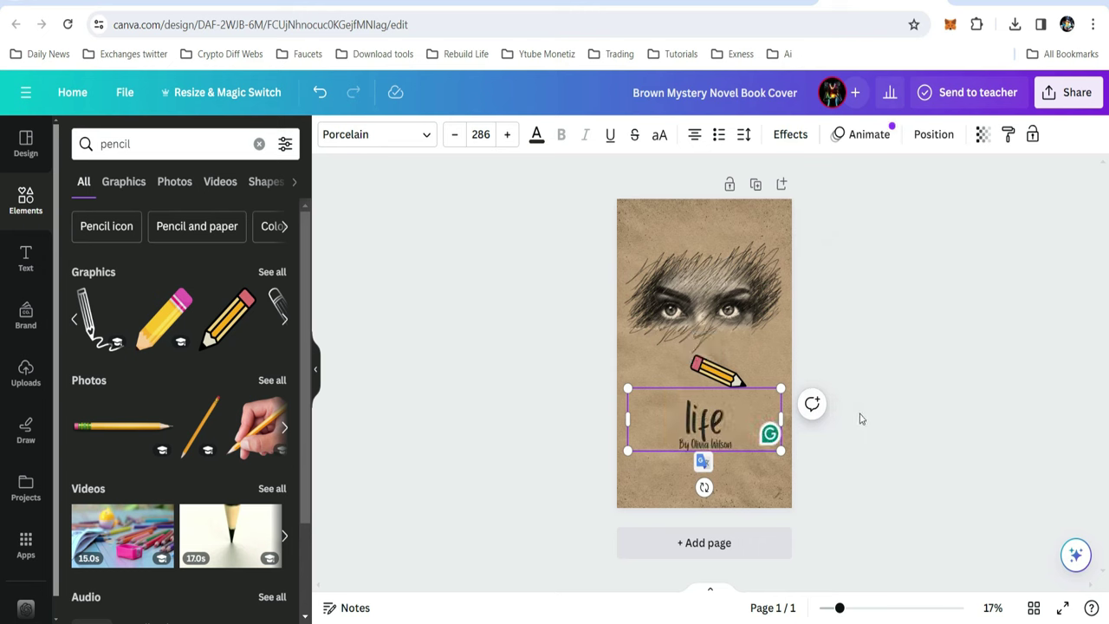
click(890, 390)
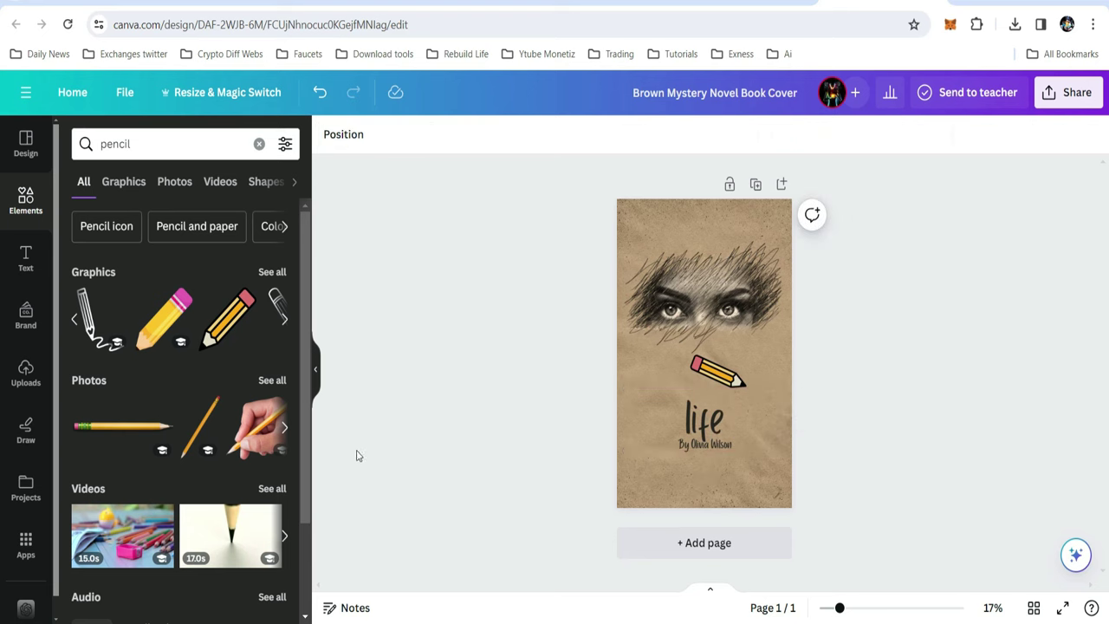
- Search the design elements for "paper"
click(149, 140)
key(BackSpace)
key(BackSpace)
key(BackSpace)
key(BackSpace)
key(BackSpace)
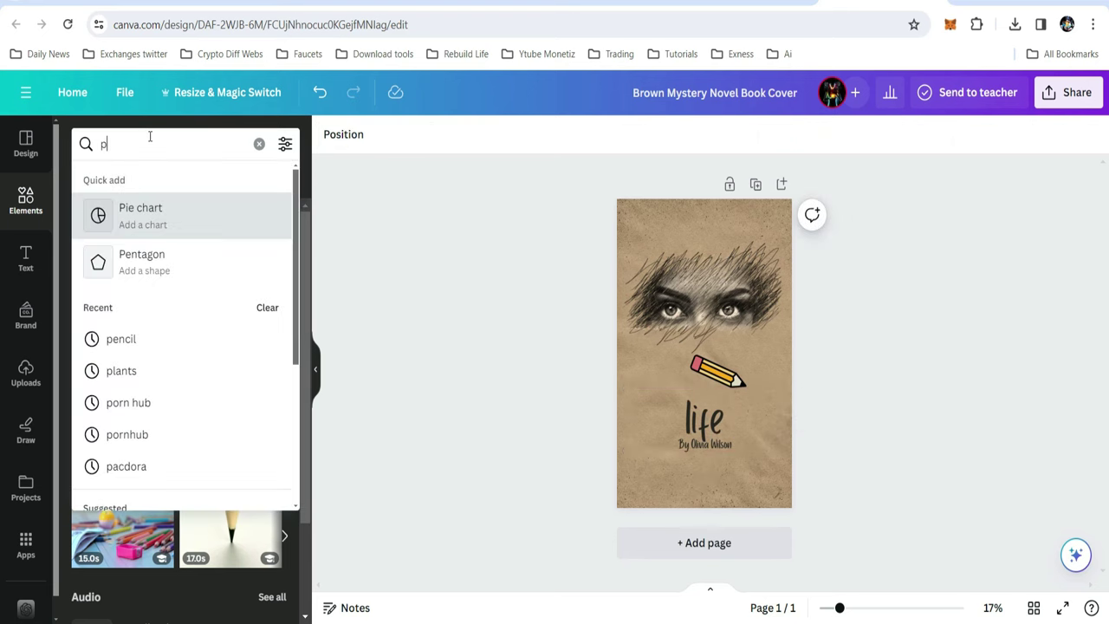
text(aper)
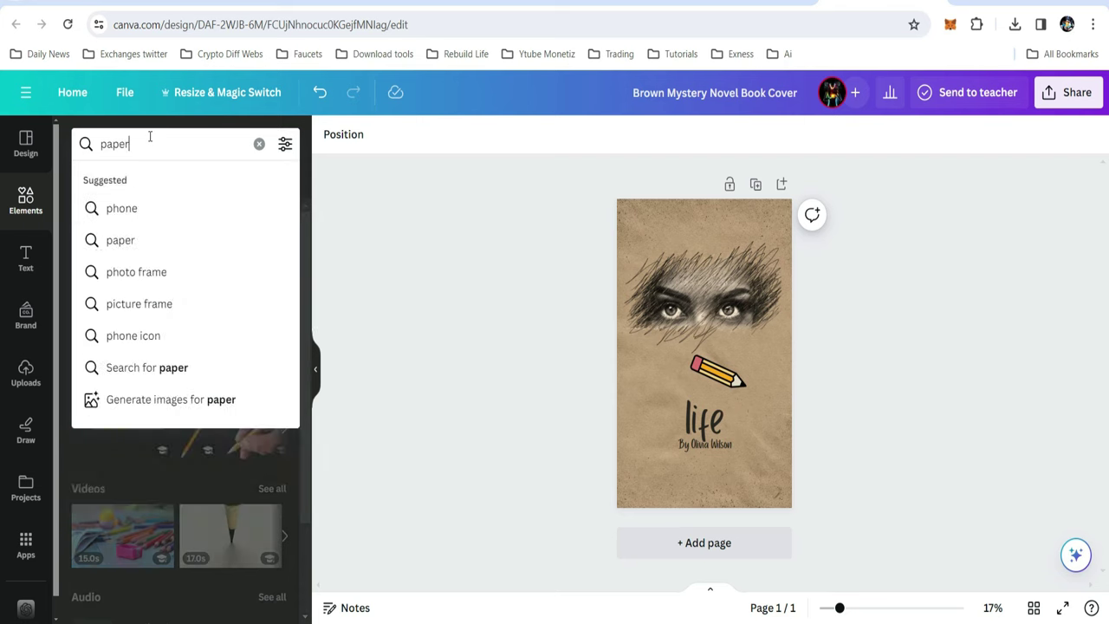
key(Return)
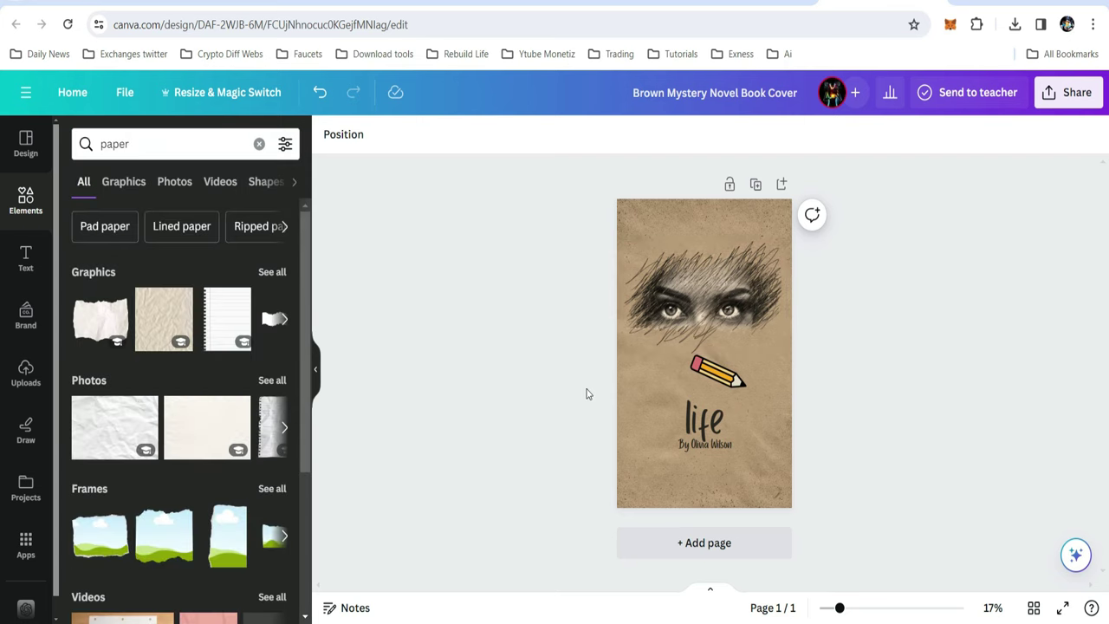
- Insert the beige torn-paper graphic, shrink it and place it in the lower-right corner of the book cover
click(284, 321)
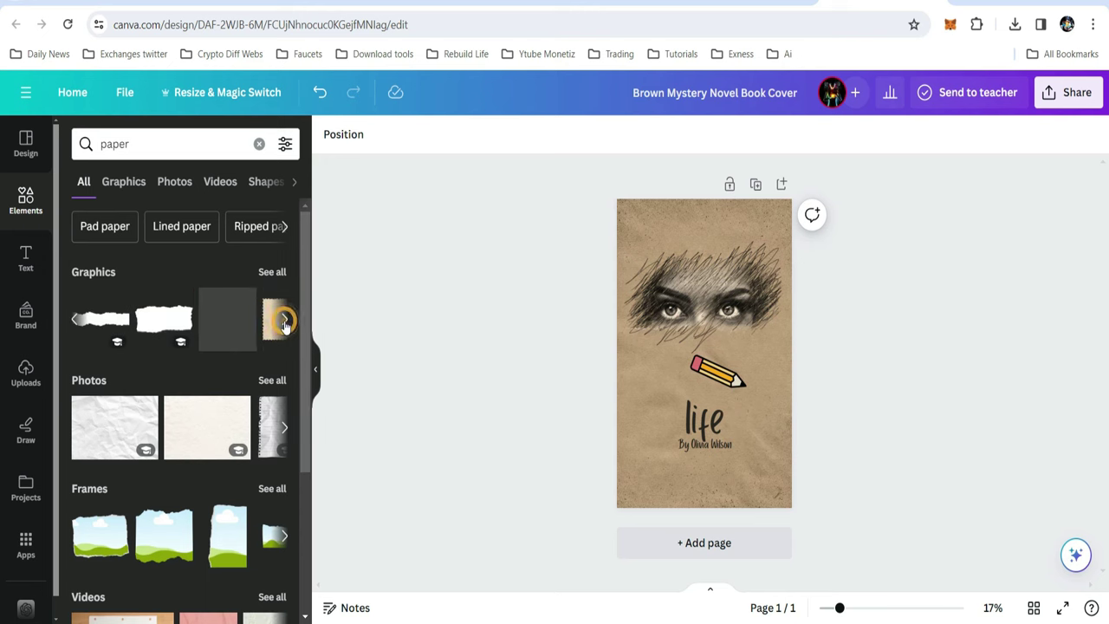
click(229, 330)
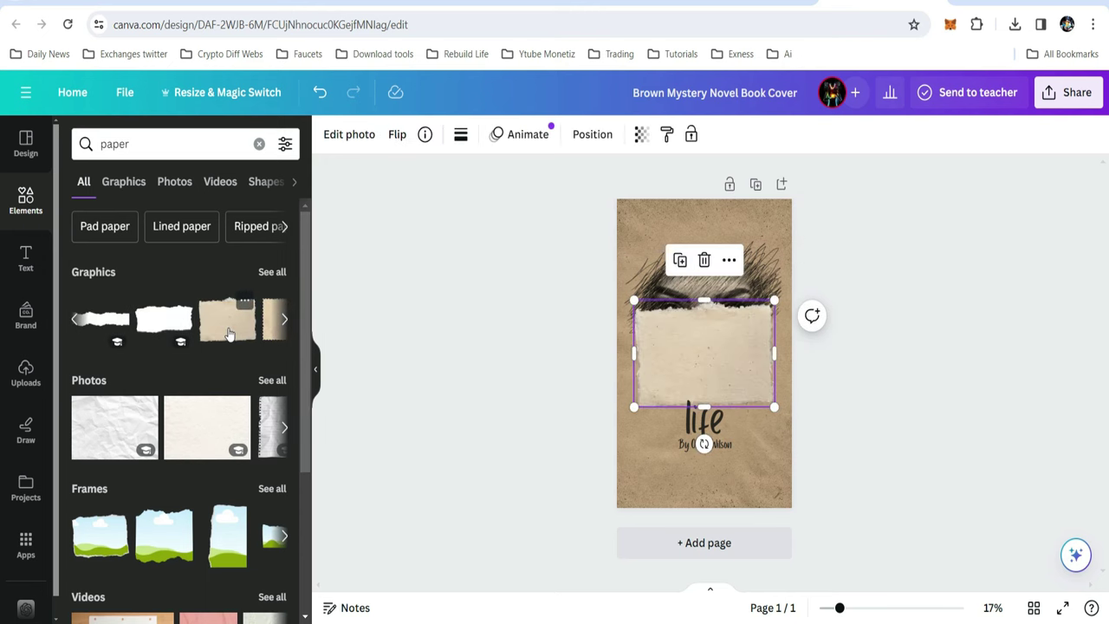
drag(634, 300, 710, 358)
drag(758, 386, 768, 475)
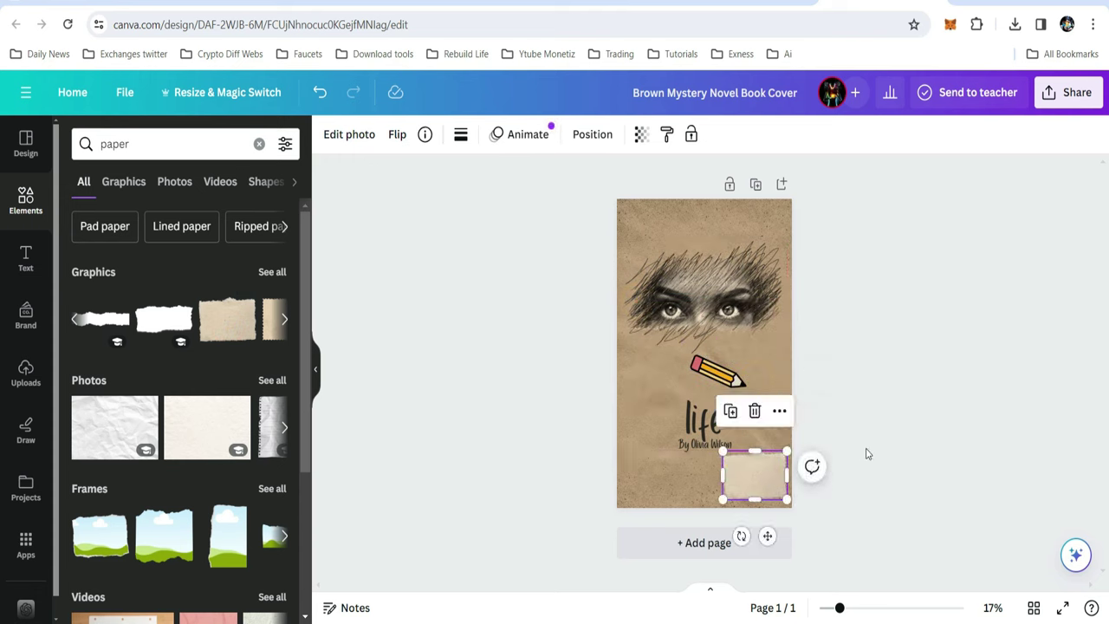
click(860, 456)
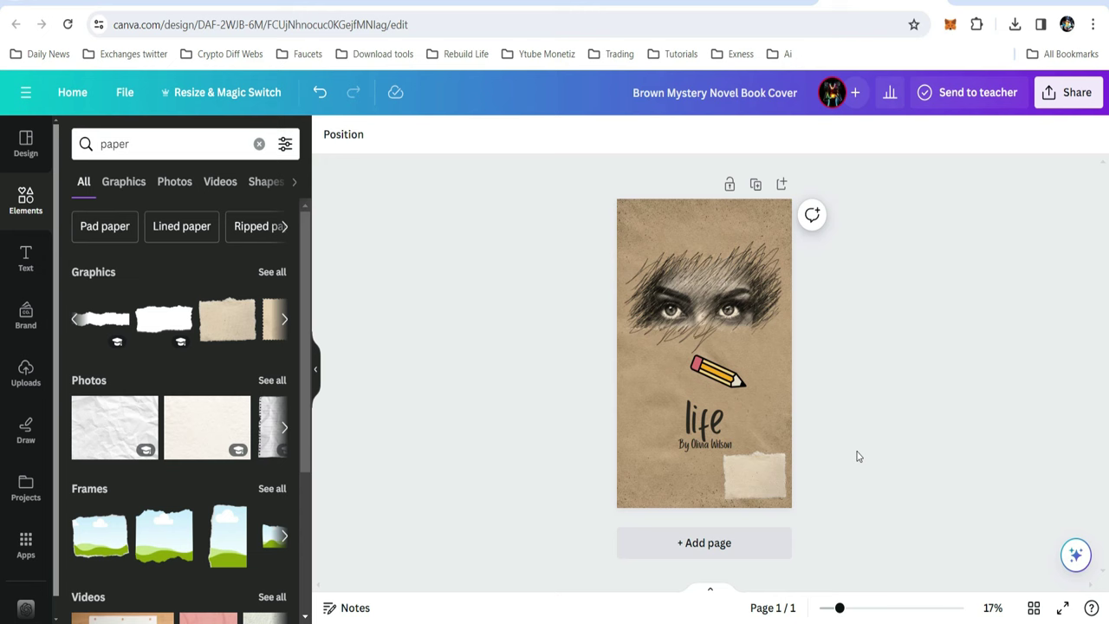
- Place a copy of the "life" title on the torn-paper graphic in the cover's lower-right corner
click(710, 445)
click(698, 425)
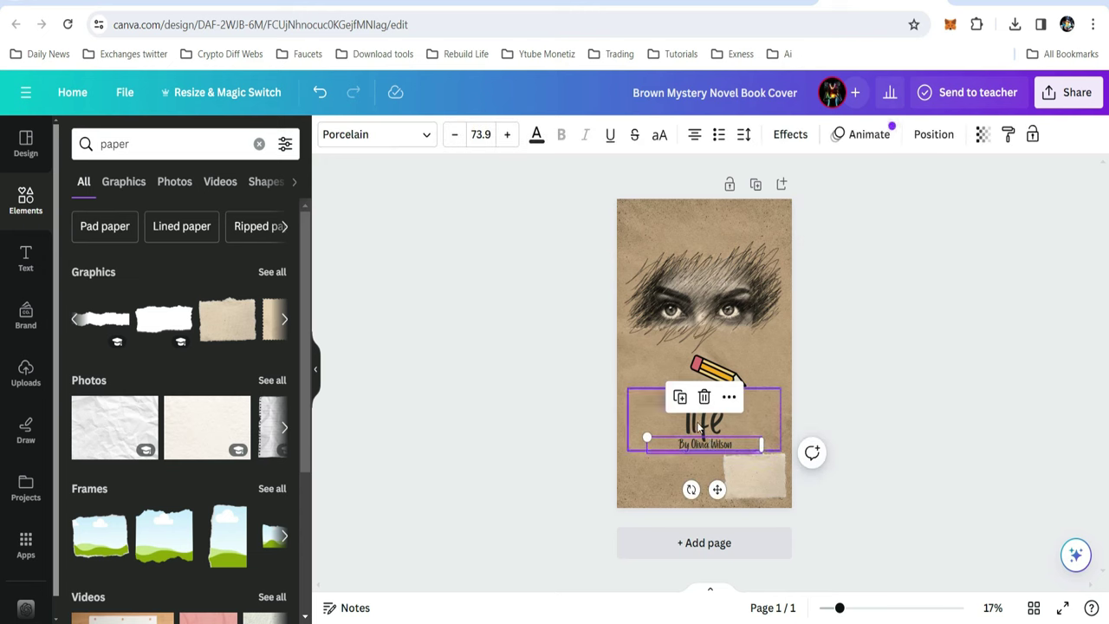
drag(698, 425, 755, 476)
click(865, 421)
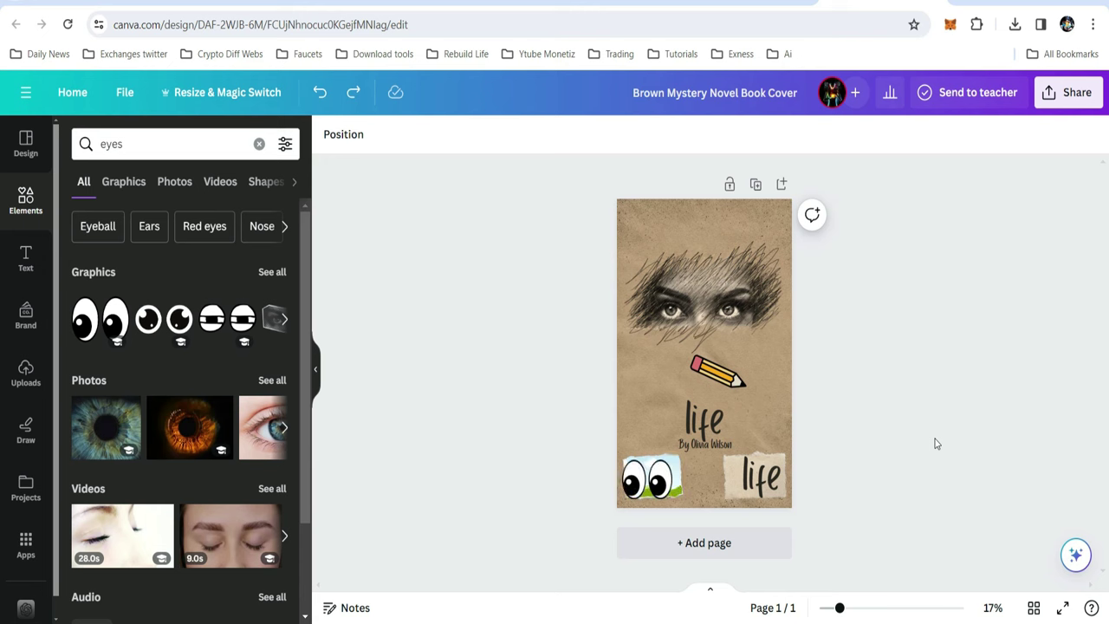
- Undo all edits to the book cover back to the original template with the black pencil and the "Pencil" title
key(ctrl+z)
key(ctrl+z)
key(ctrl+z)
key(ctrl+z)
key(ctrl+z)
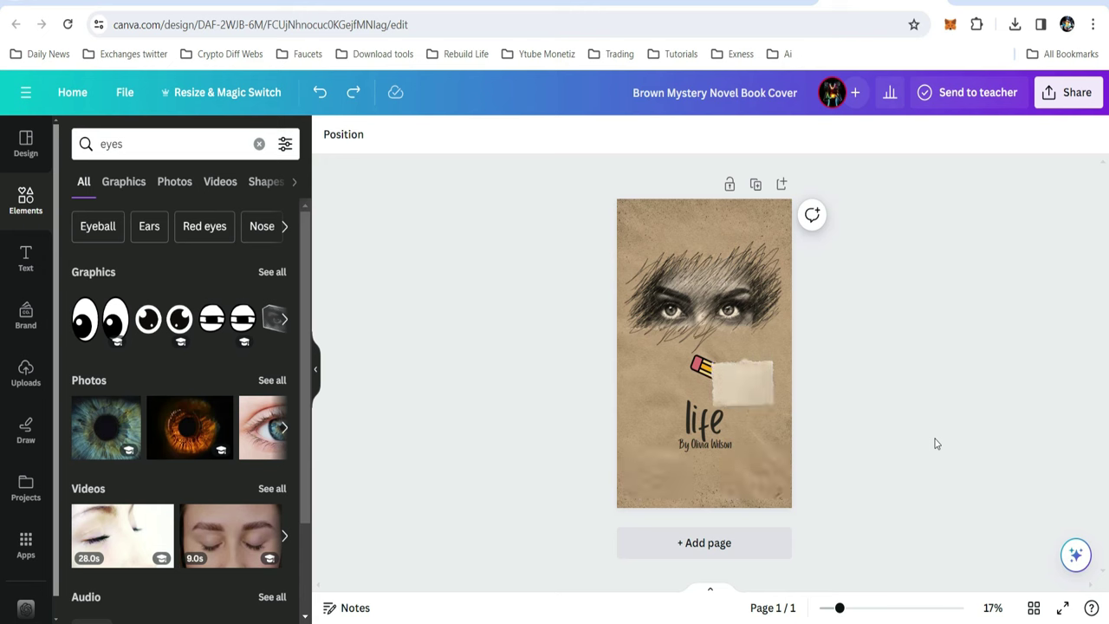
key(ctrl+z)
key(ctrl+z)
key(ctrl+z)
key(ctrl+z)
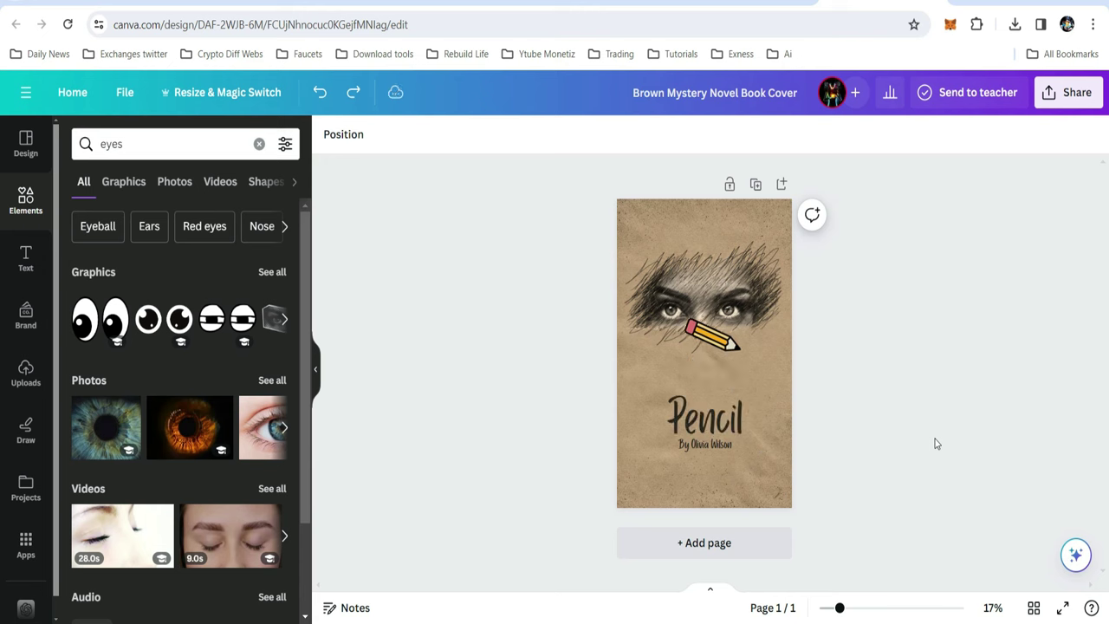
key(ctrl+z)
key(ctrl+z)
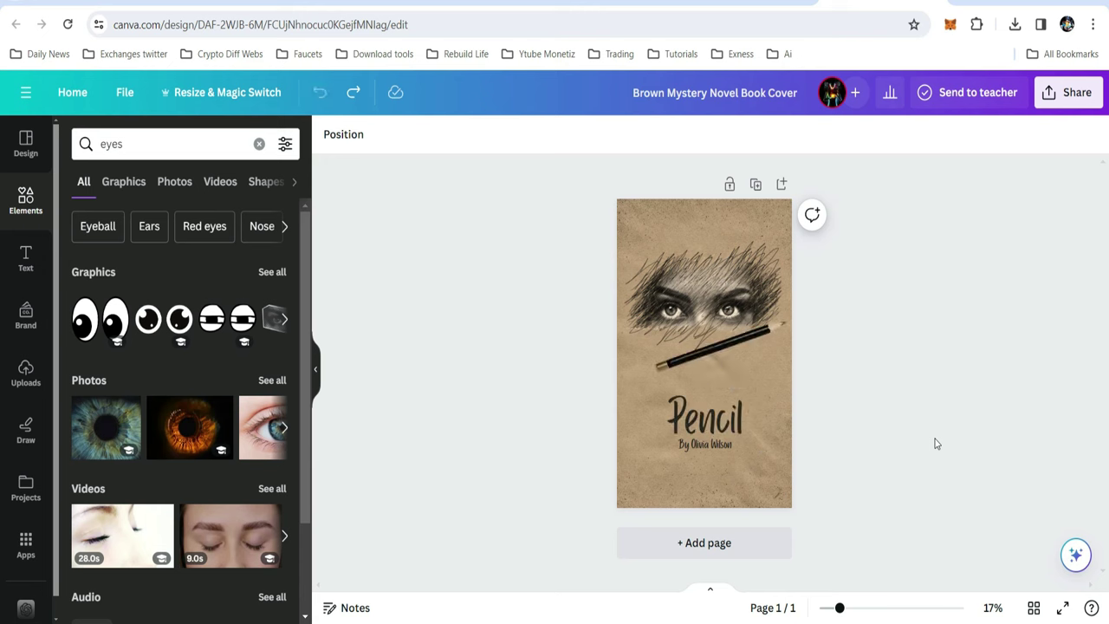
- Lower the black pencil to just above the title and replace the title with "my life", raised slightly above the author line
drag(722, 349, 706, 371)
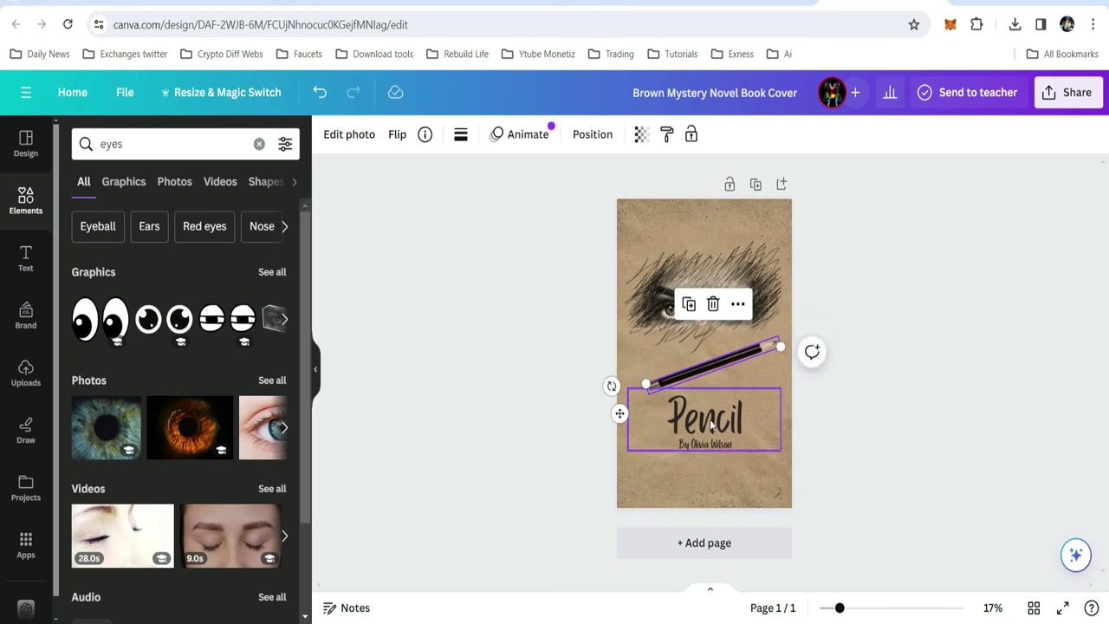
click(709, 421)
click(709, 422)
text(life)
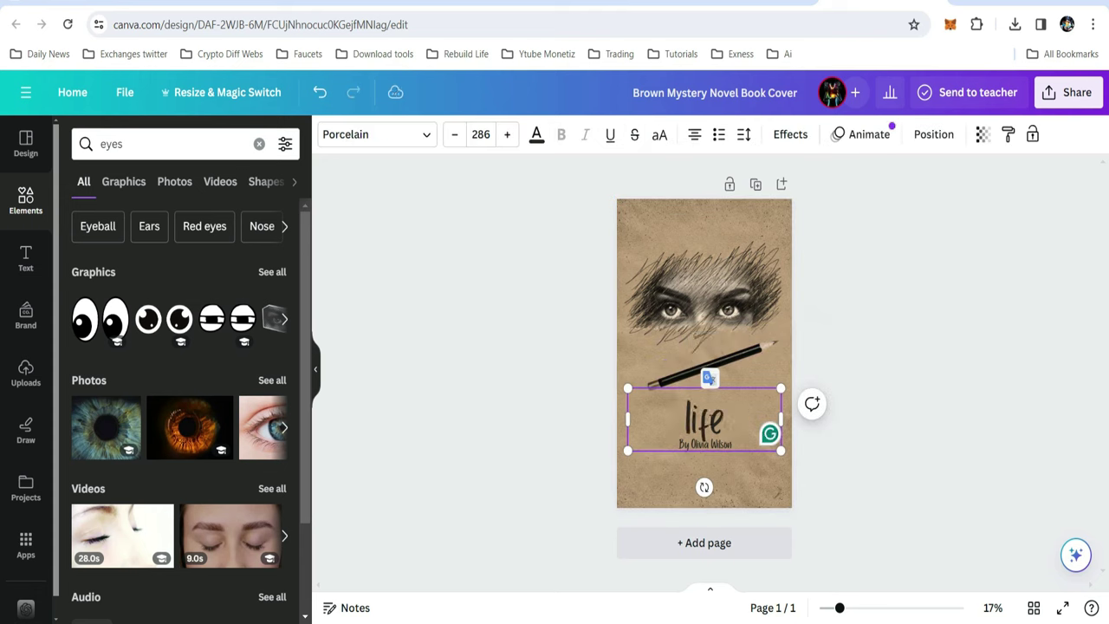
text(my)
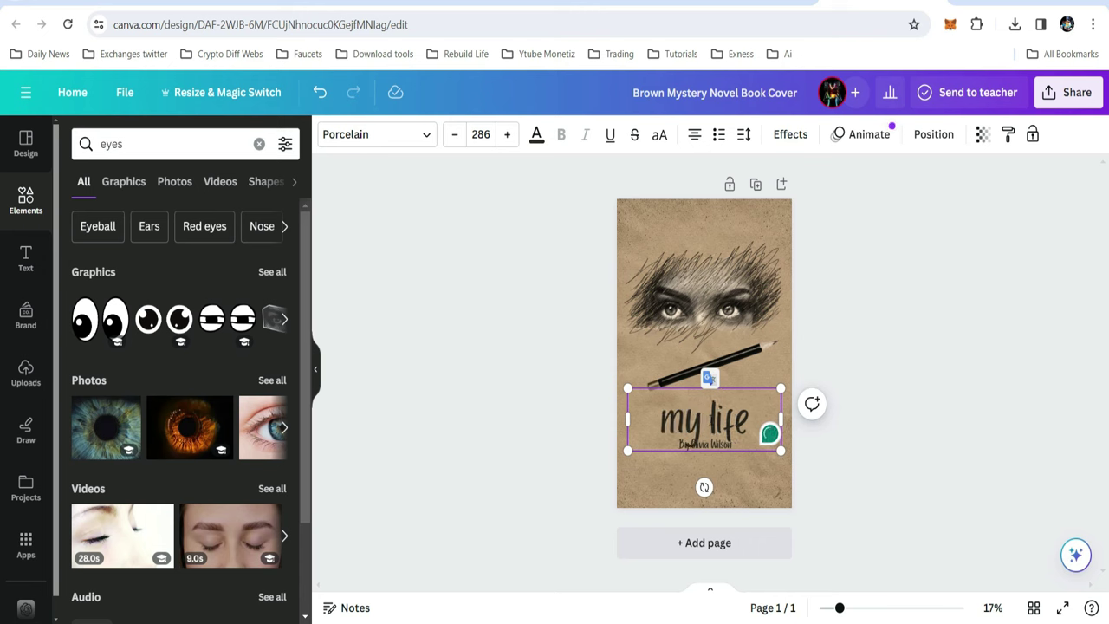
click(782, 469)
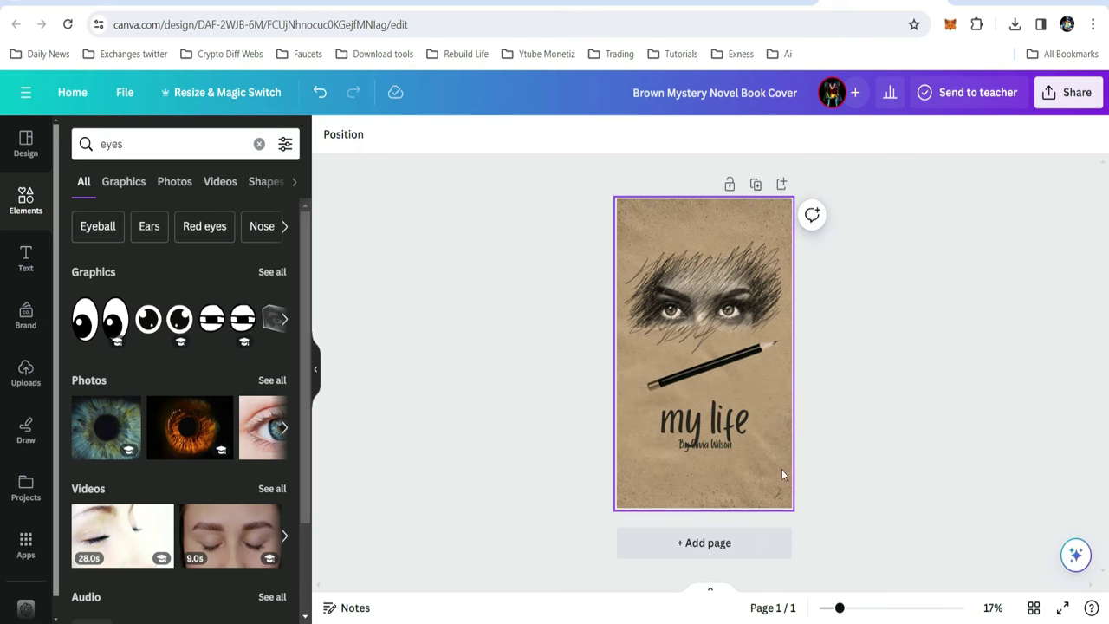
click(727, 423)
click(728, 425)
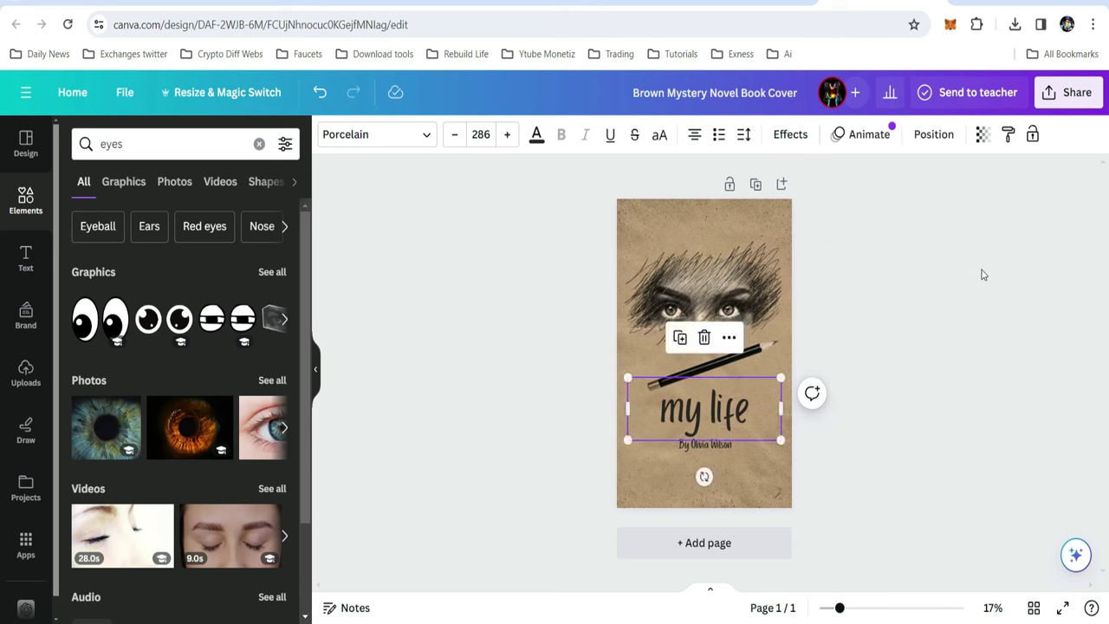
- Place a copy of the author line centred near the cover's lower edge and change its text to "My life story"
click(722, 453)
click(698, 445)
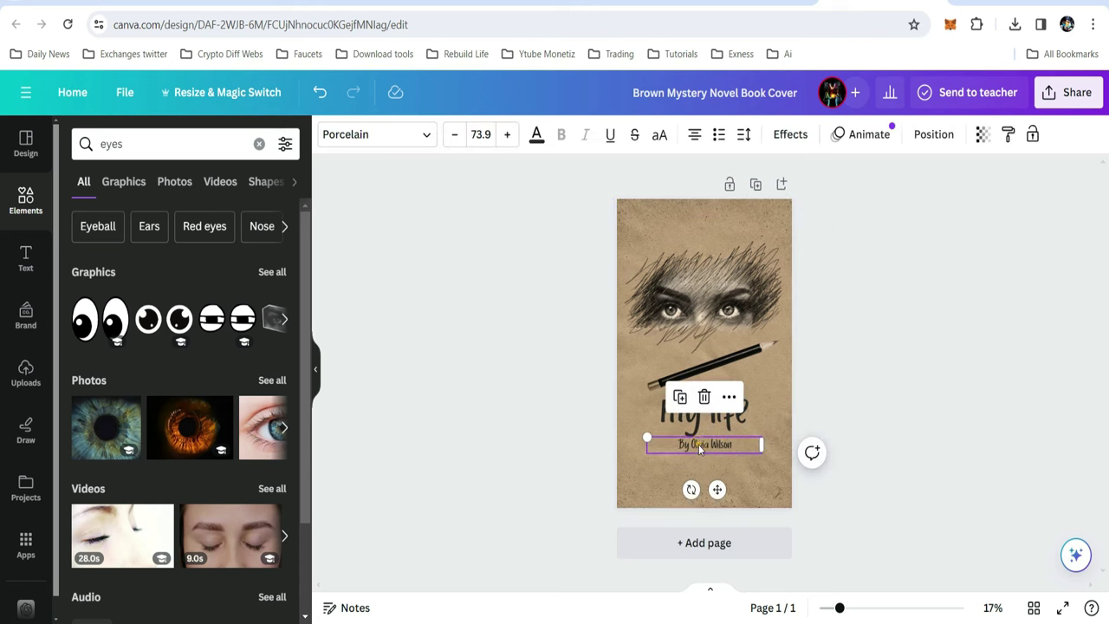
drag(700, 448, 706, 497)
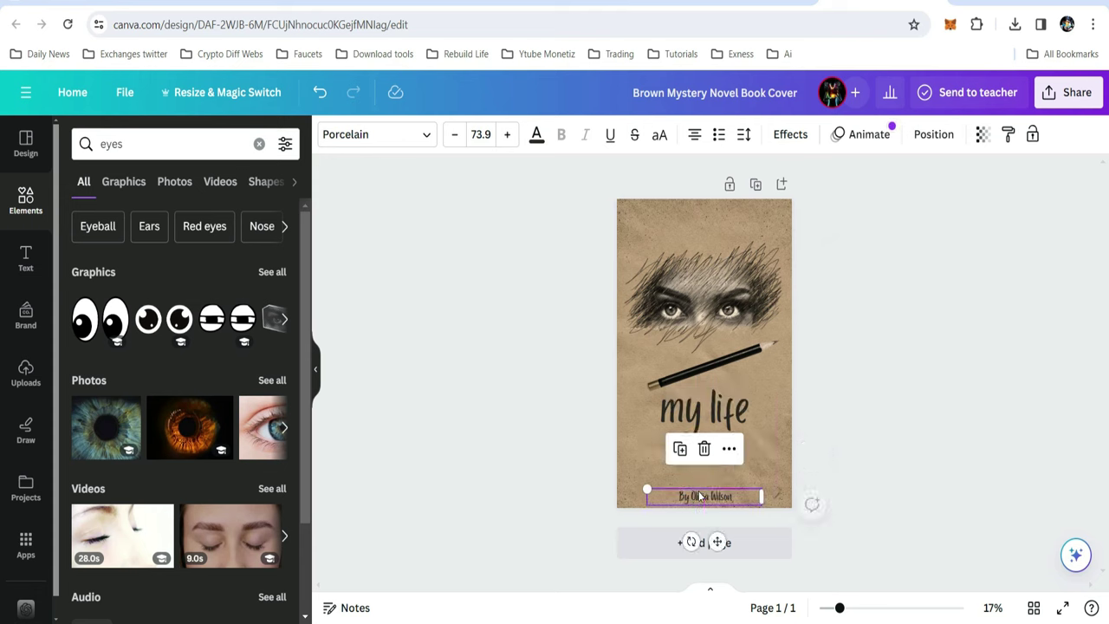
double_click(706, 496)
text(My life story)
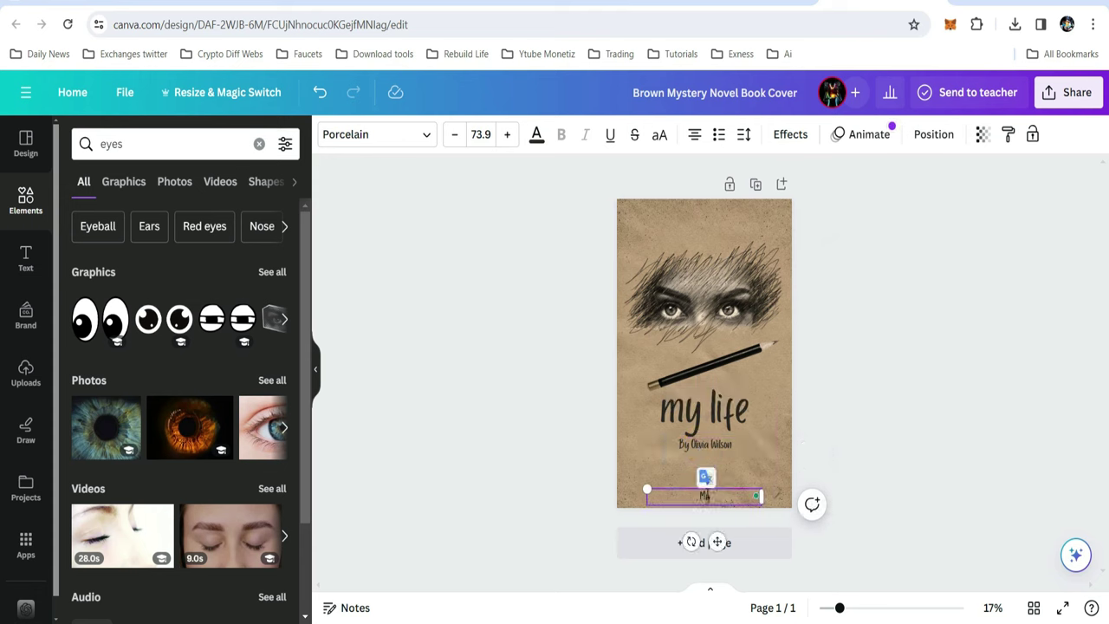
click(897, 385)
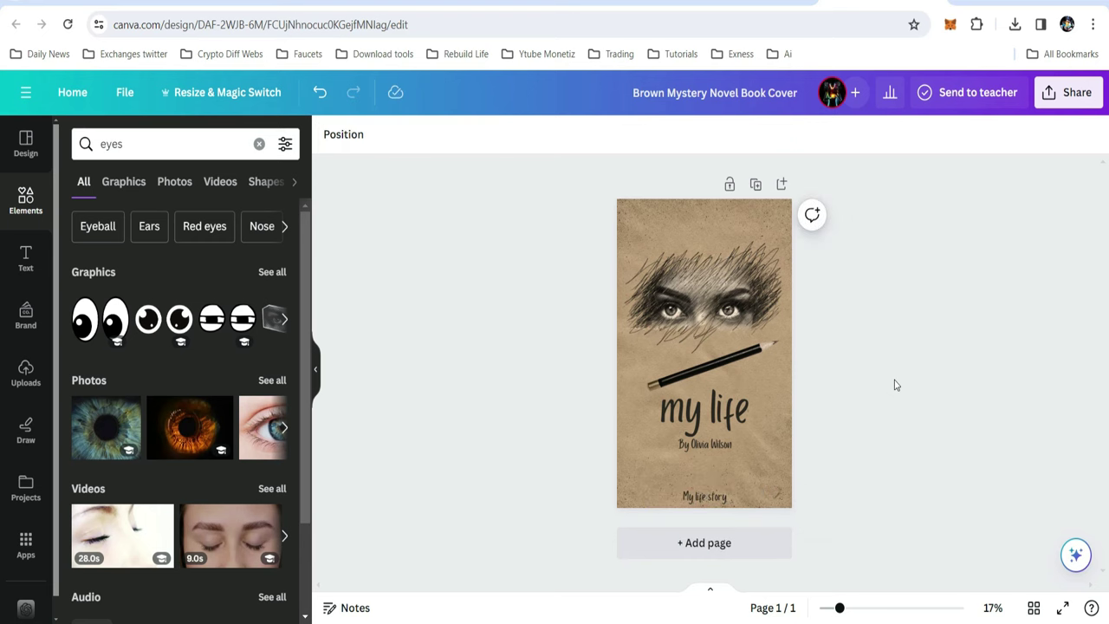
- View the book cover's download options and close them without downloading
click(1069, 93)
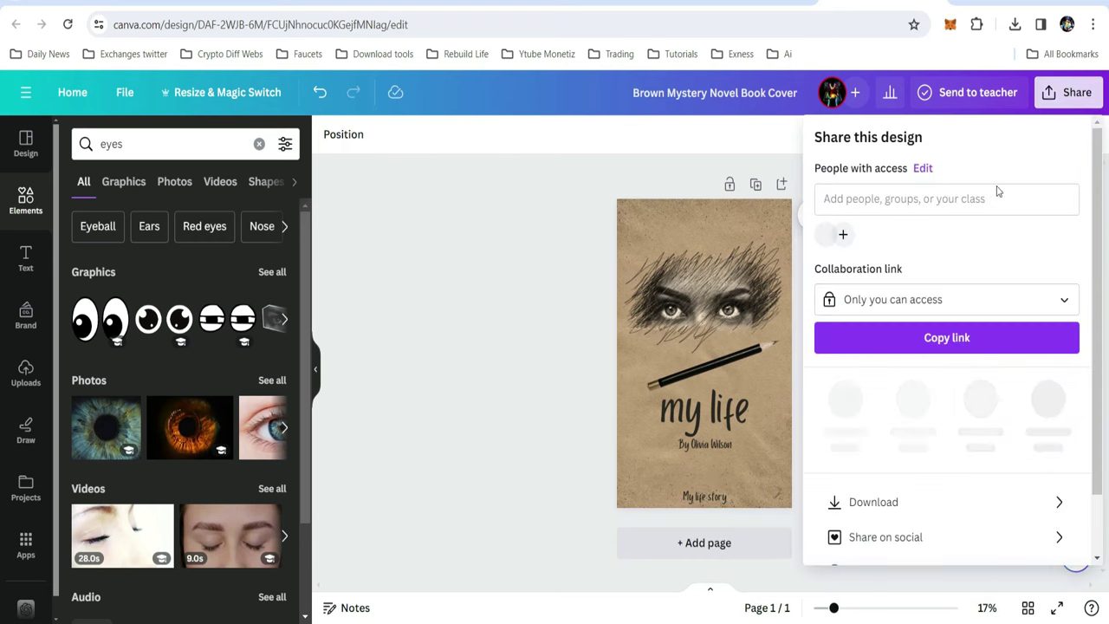
click(872, 493)
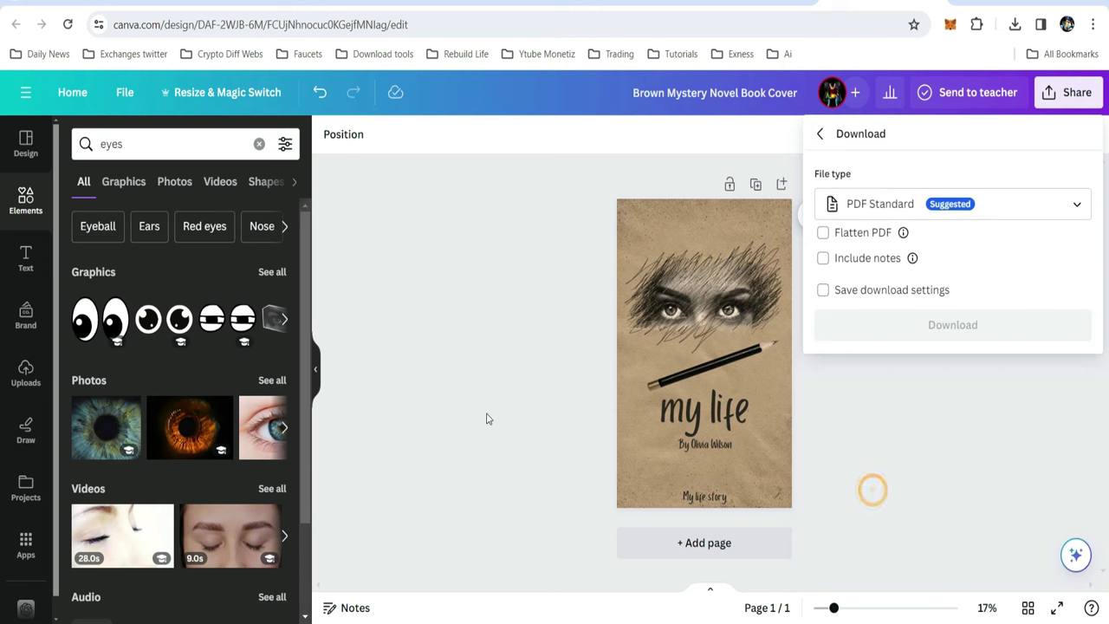
click(482, 402)
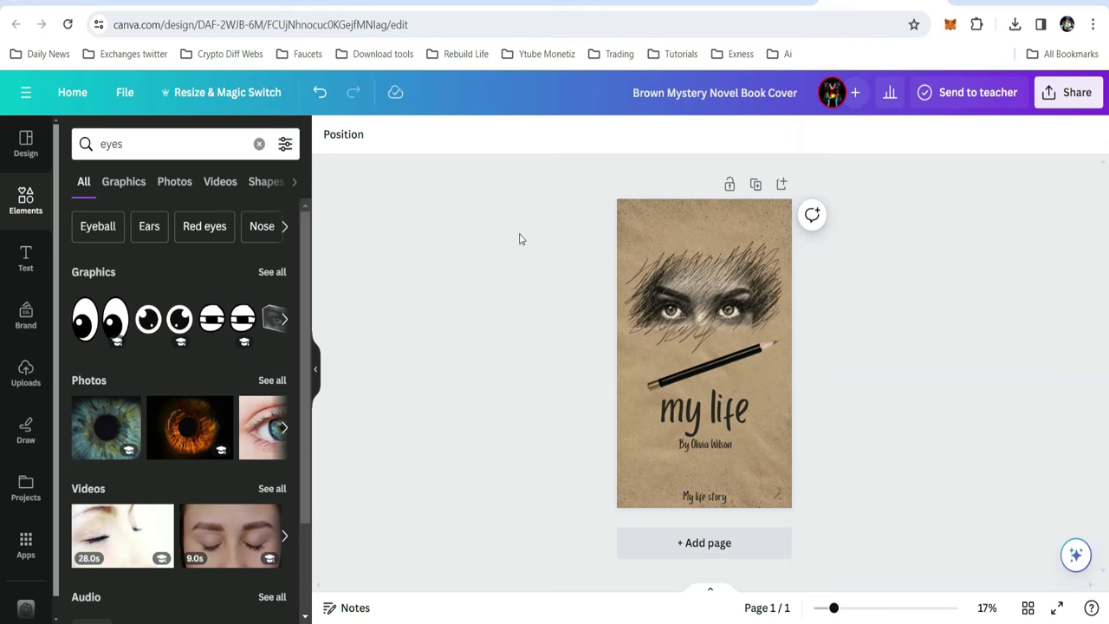
- Switch to Fiverr and review the open search results for t-shirt design, label design and book cover
click(520, 3)
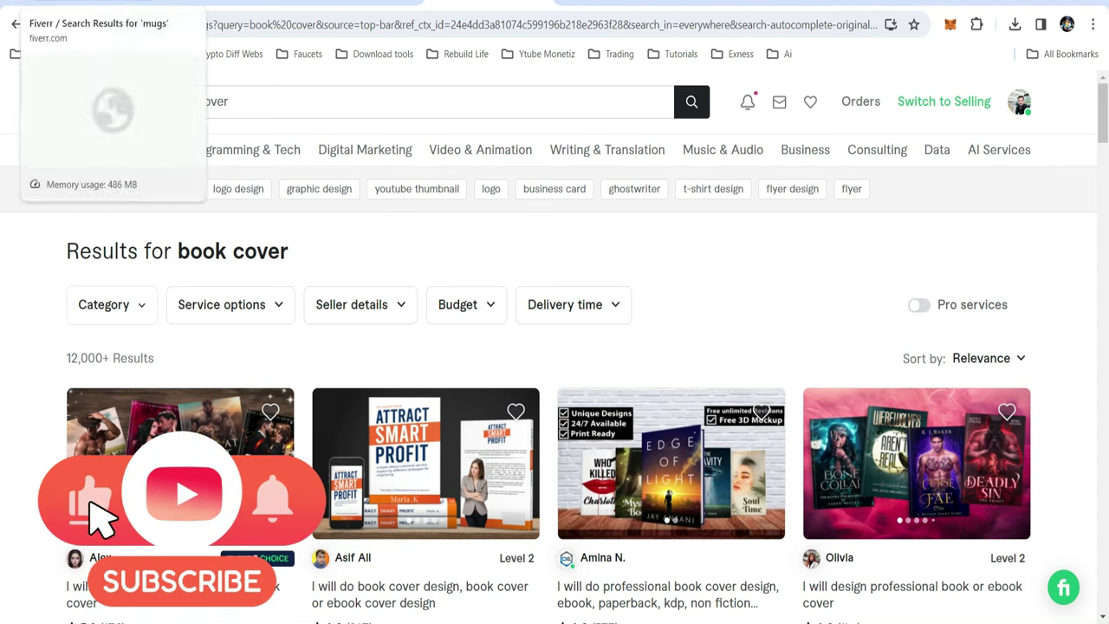
click(95, 3)
key(ctrl+Tab)
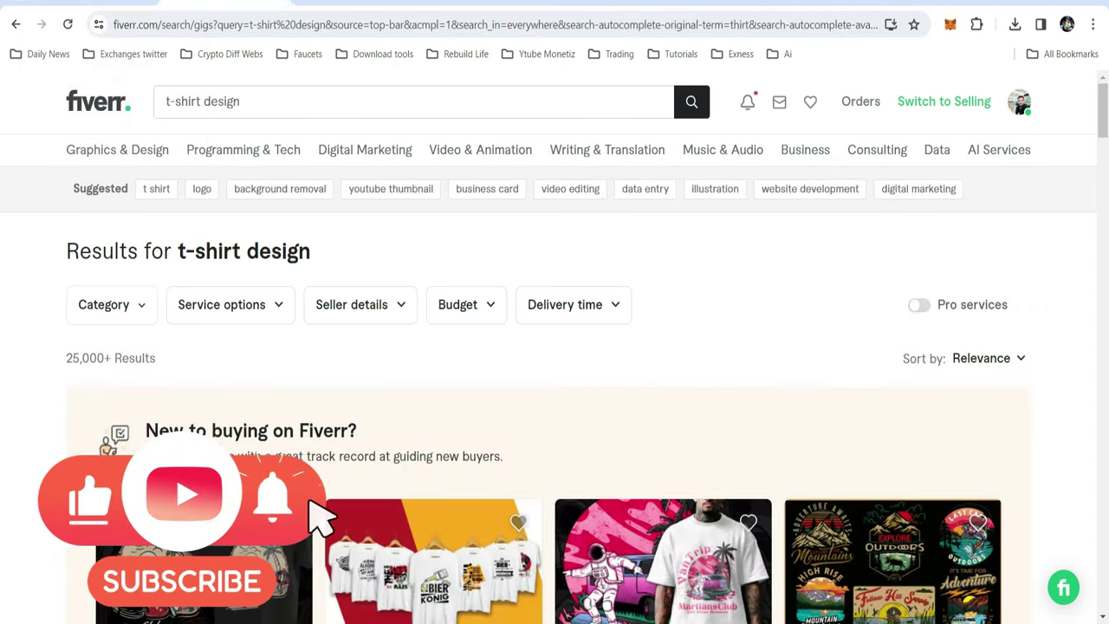
key(ctrl+Tab)
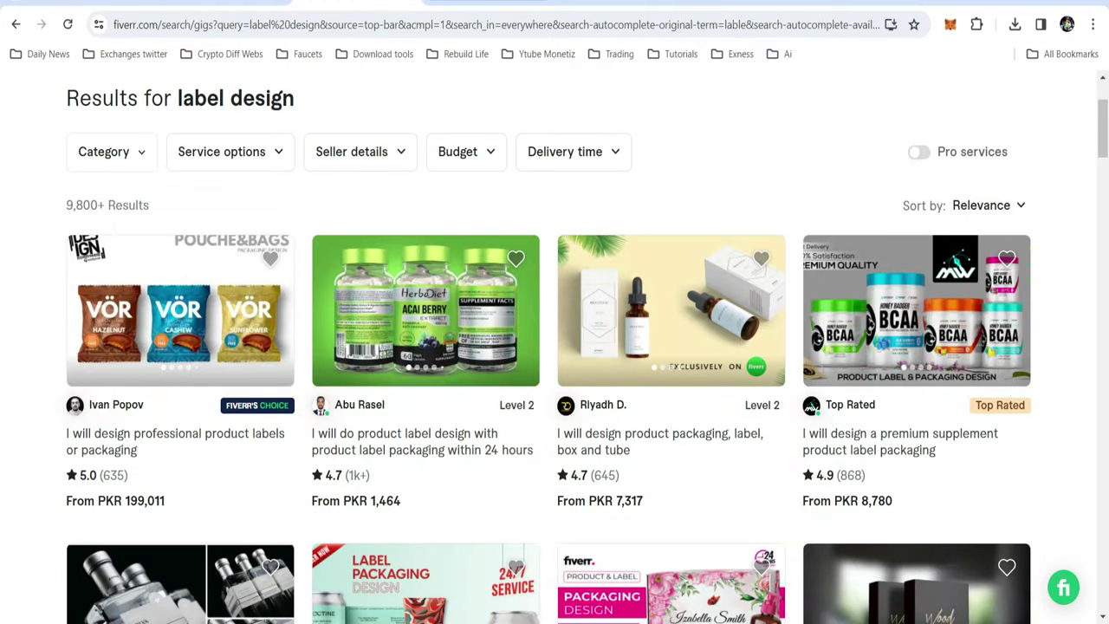
key(ctrl+Tab)
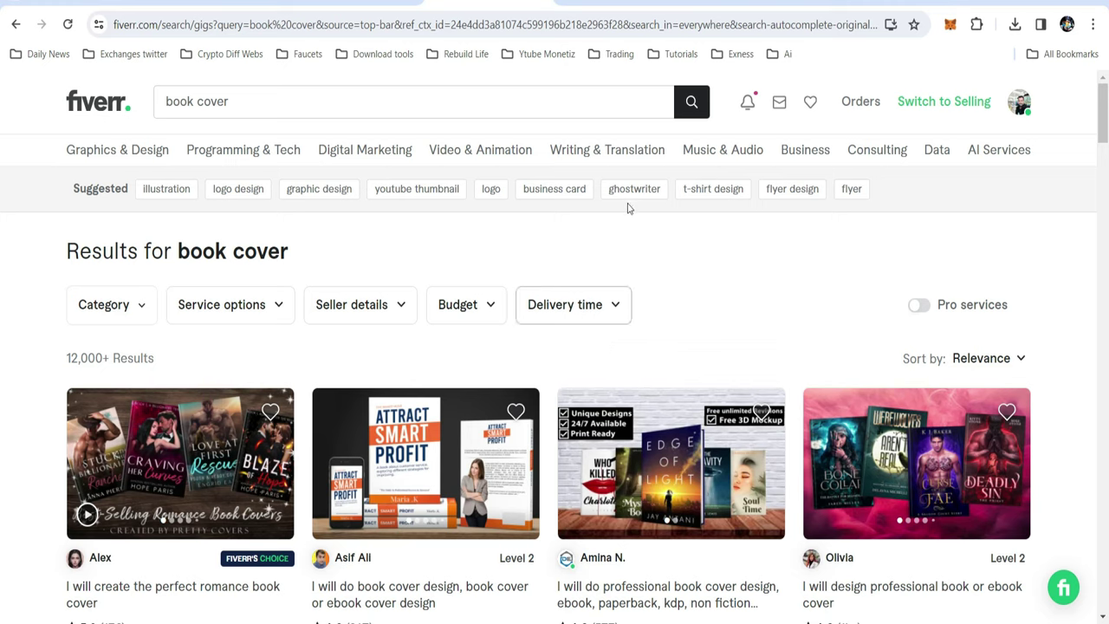
- Examine the Fiverr search results for logos, comparing the sellers' review counts and starting prices
click(602, 3)
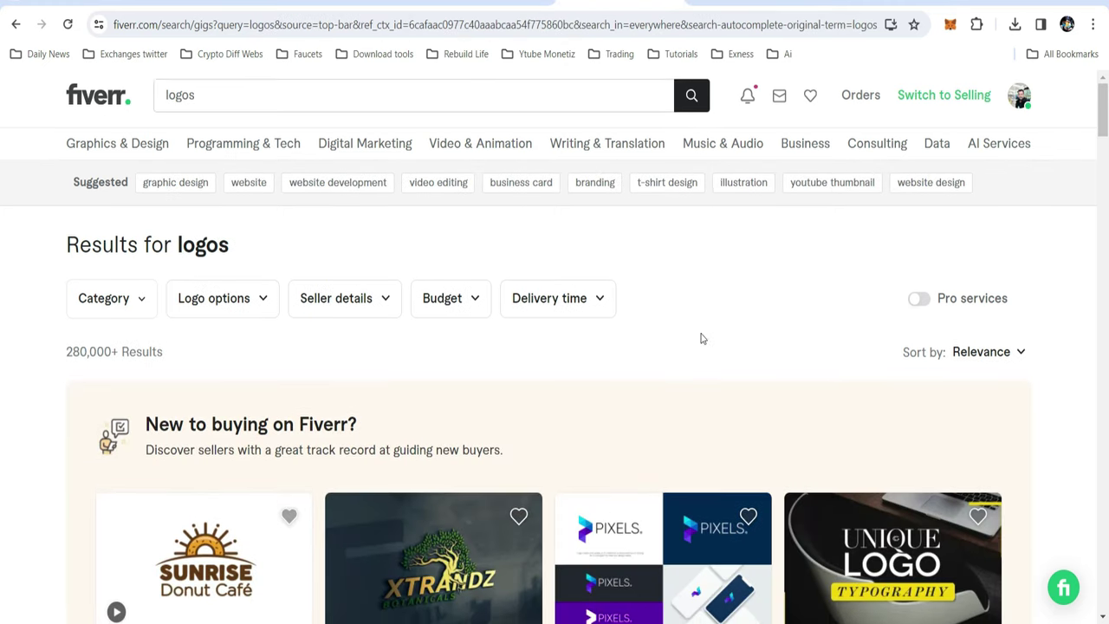
scroll(701, 337, down, 2)
scroll(702, 338, down, 2)
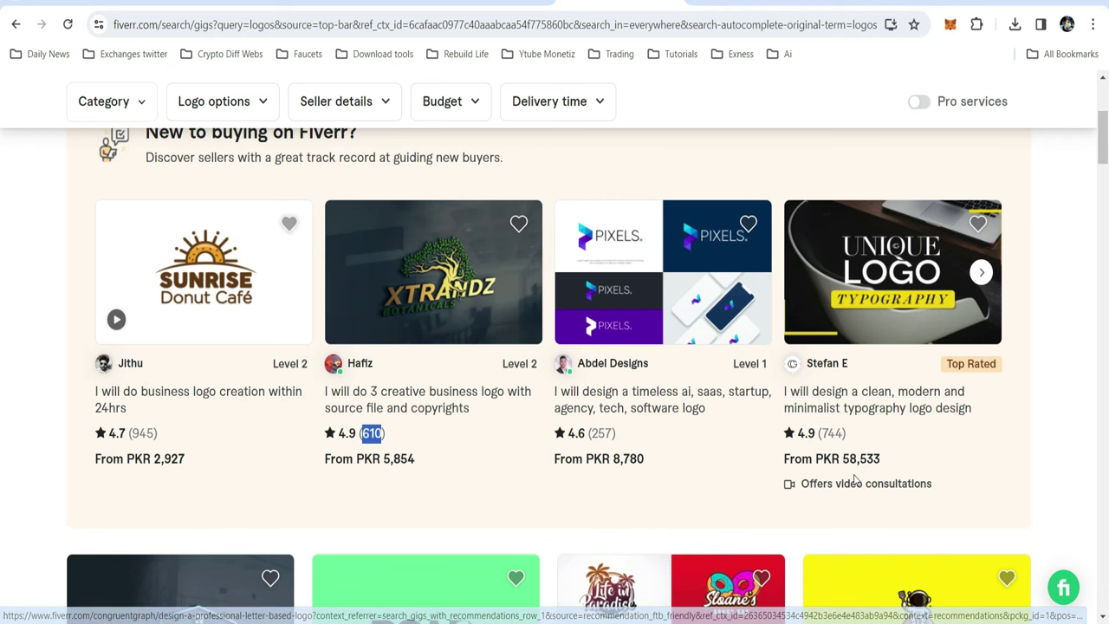
scroll(845, 472, down, 2)
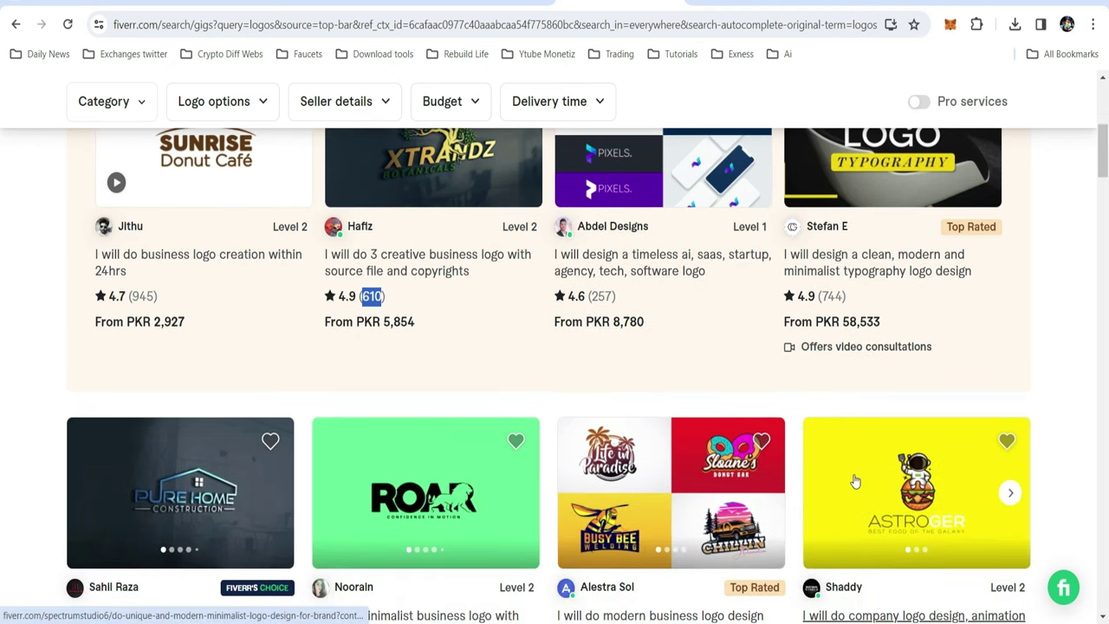
scroll(855, 481, down, 2)
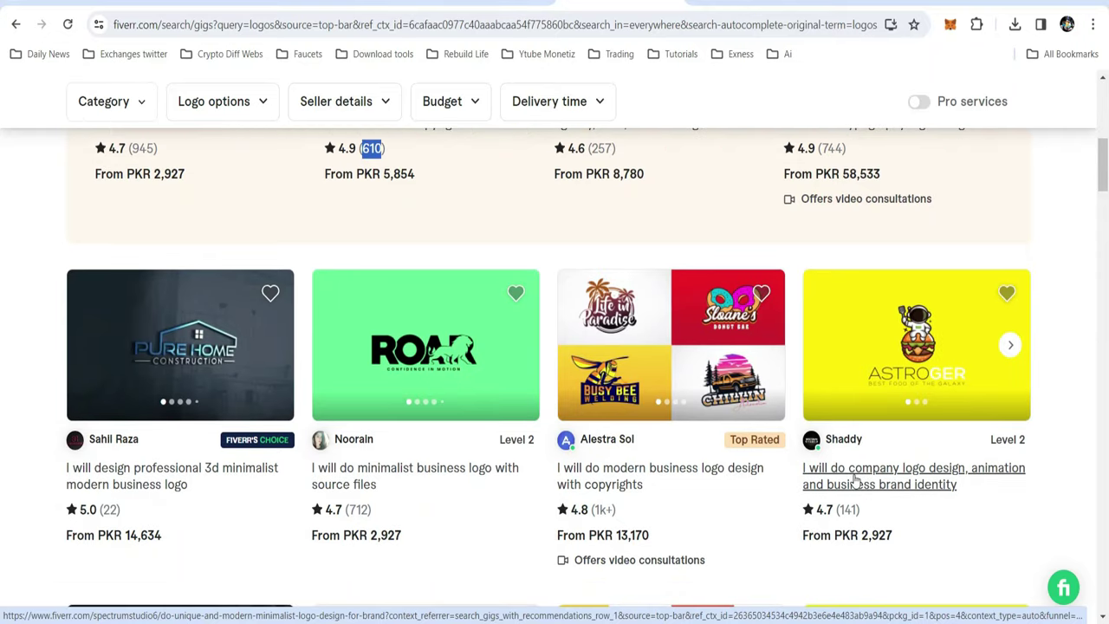
scroll(855, 481, down, 2)
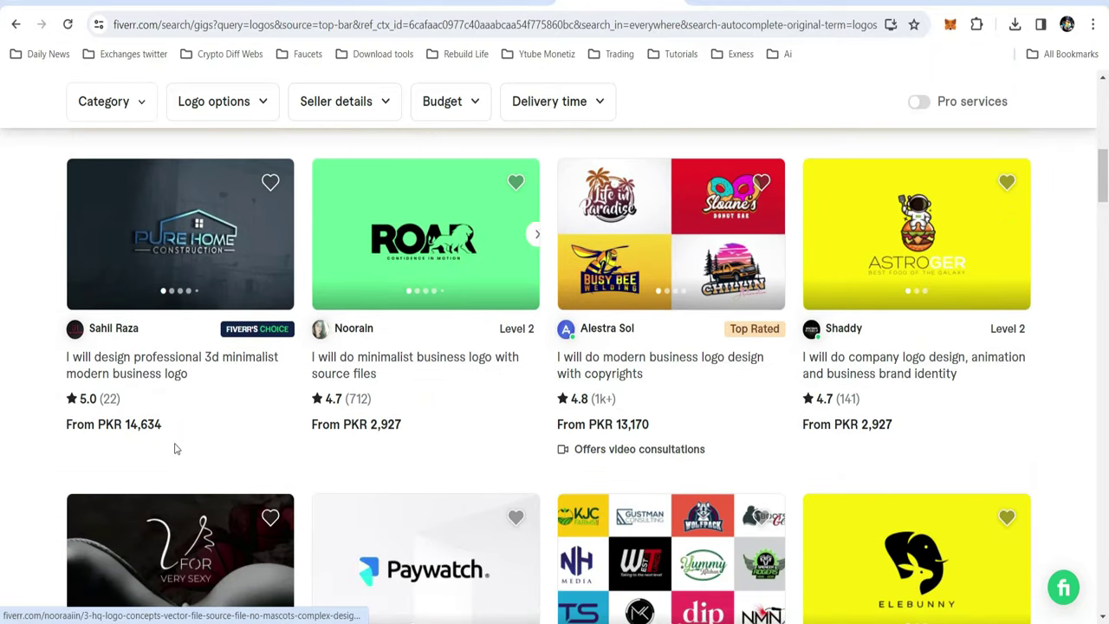
scroll(442, 416, down, 2)
scroll(452, 414, up, 7)
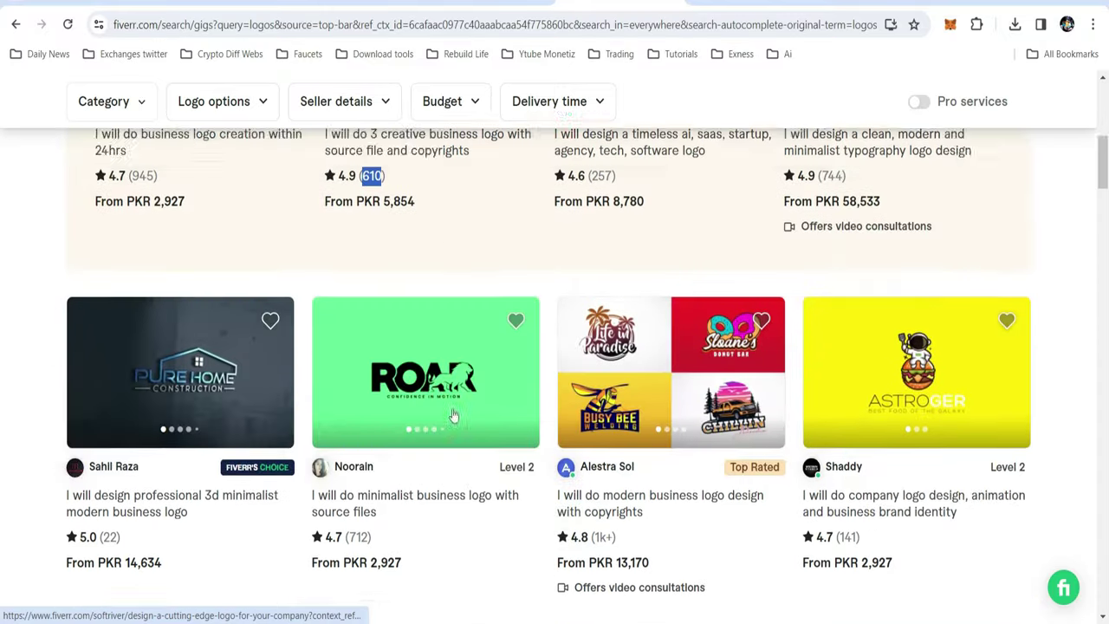
scroll(453, 415, up, 4)
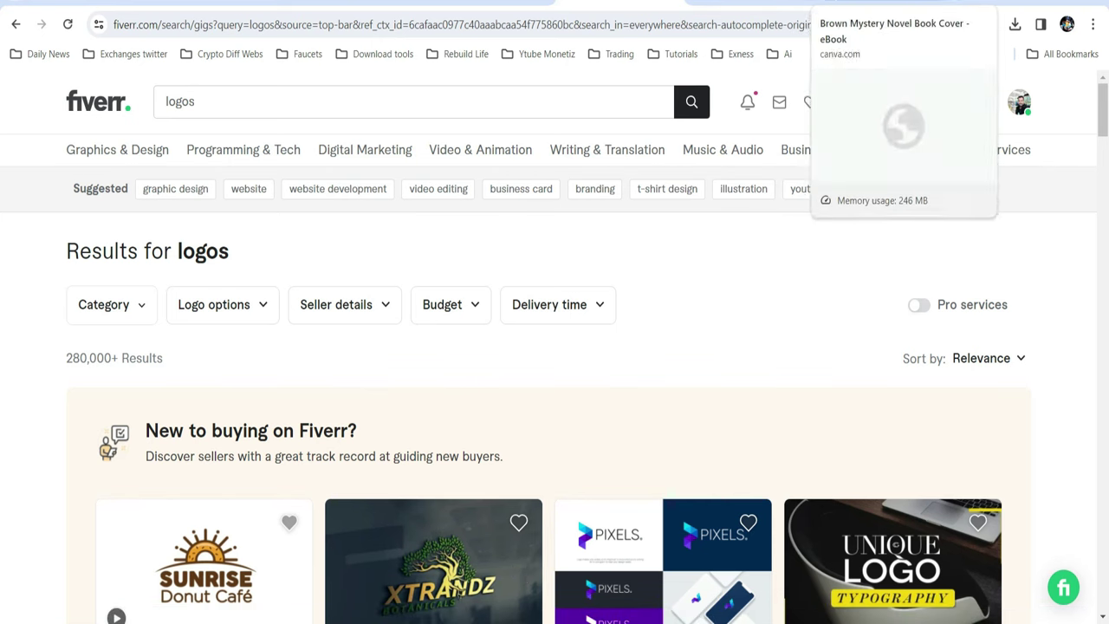
- Switch to Canva, close the open book cover template preview, and search the templates for "logo"
click(932, 3)
click(865, 4)
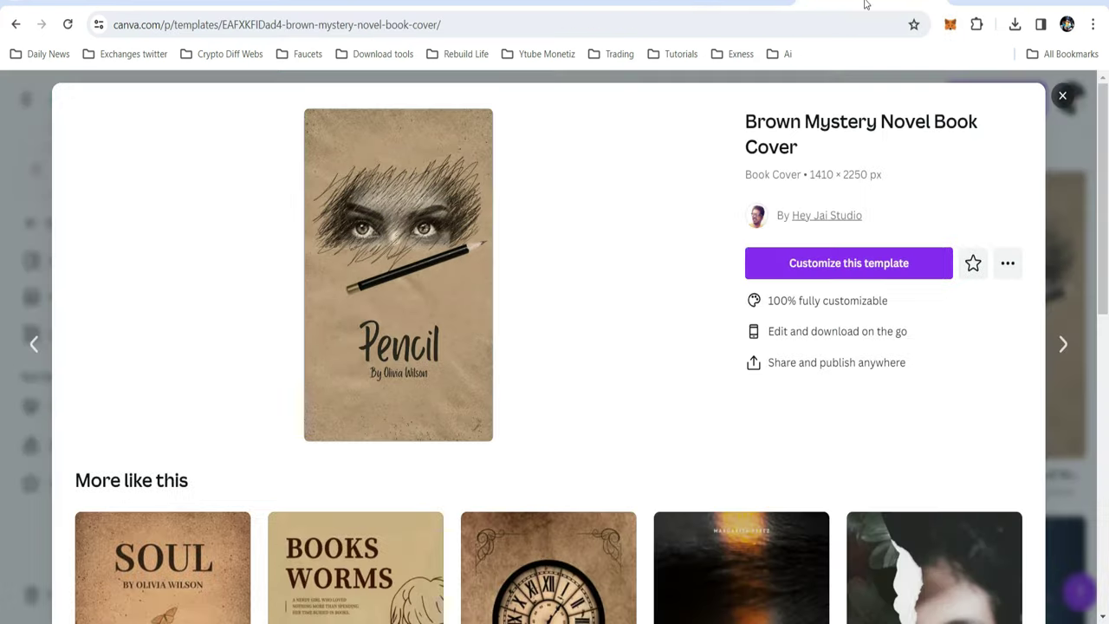
click(1064, 98)
click(735, 104)
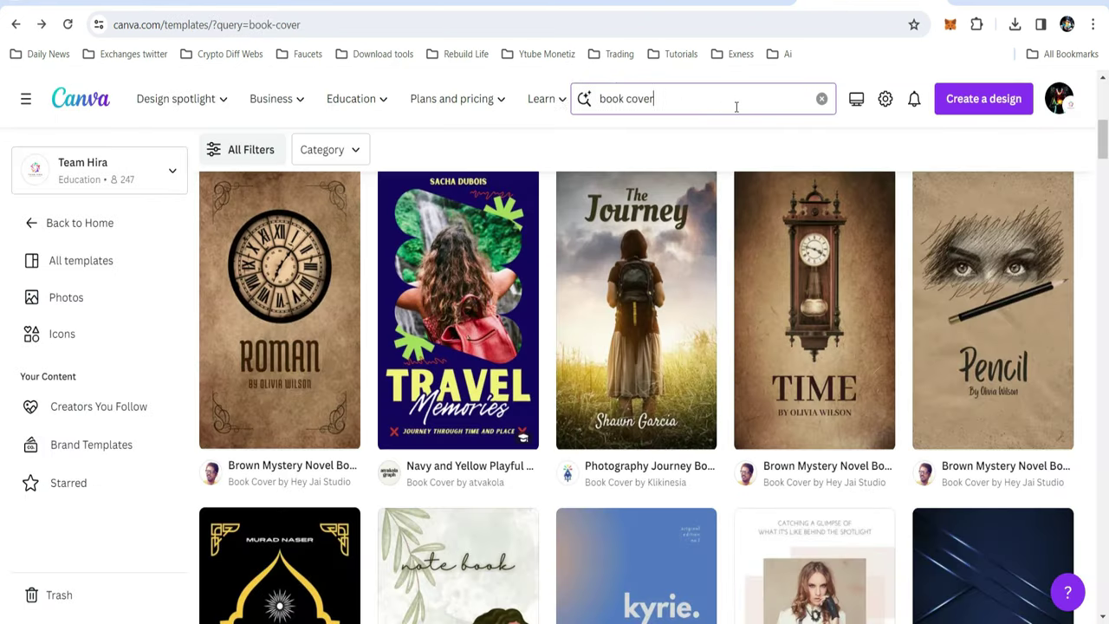
key(BackSpace)
text(logo)
key(Return)
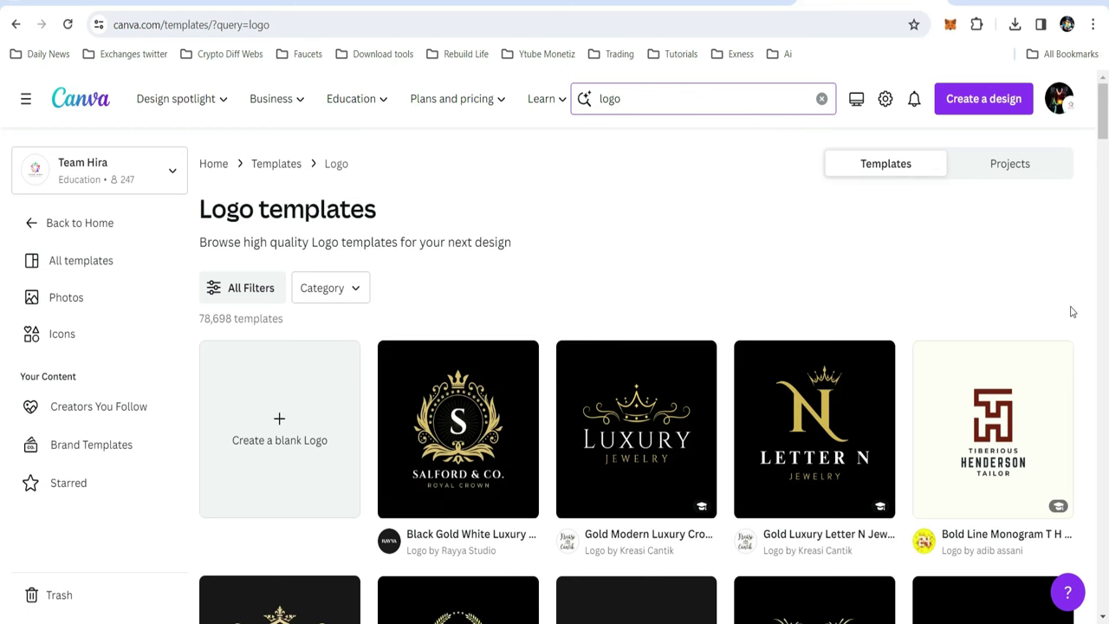
- Browse the logo templates and open "Green Brown Illustration Clothes Fashion Logo for Store" for customizing
scroll(1078, 312, down, 4)
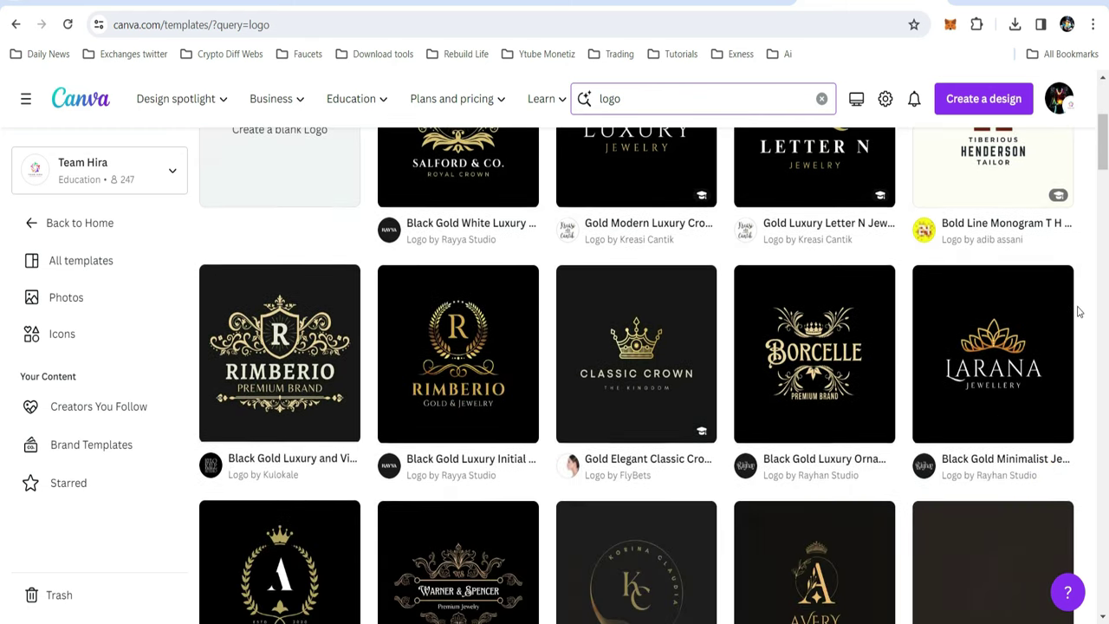
scroll(1079, 312, down, 8)
scroll(1079, 312, down, 5)
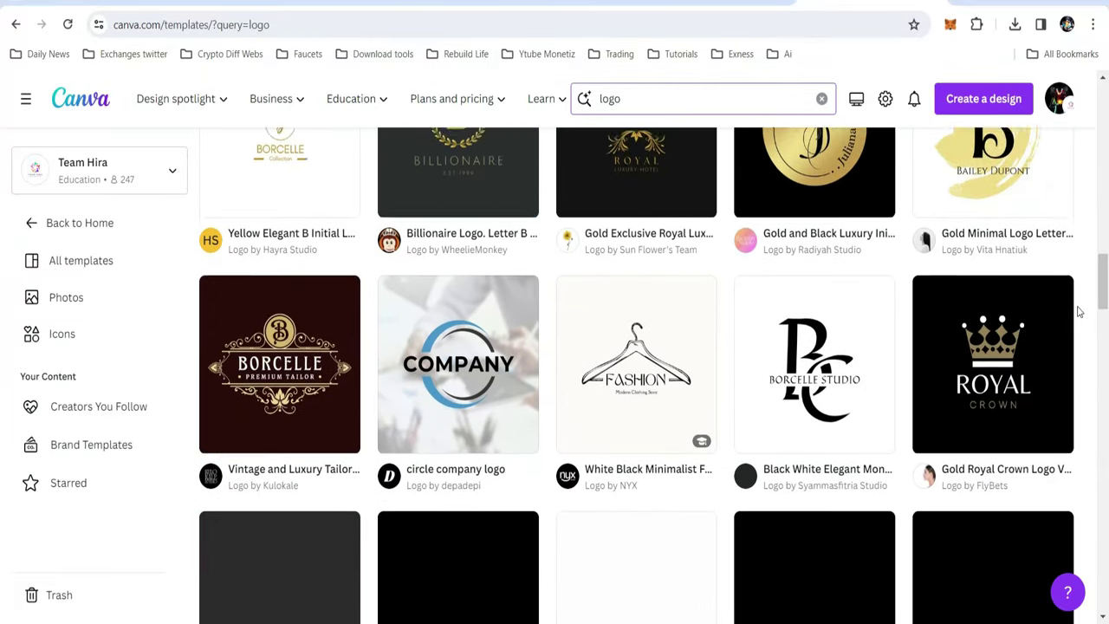
scroll(1079, 312, down, 3)
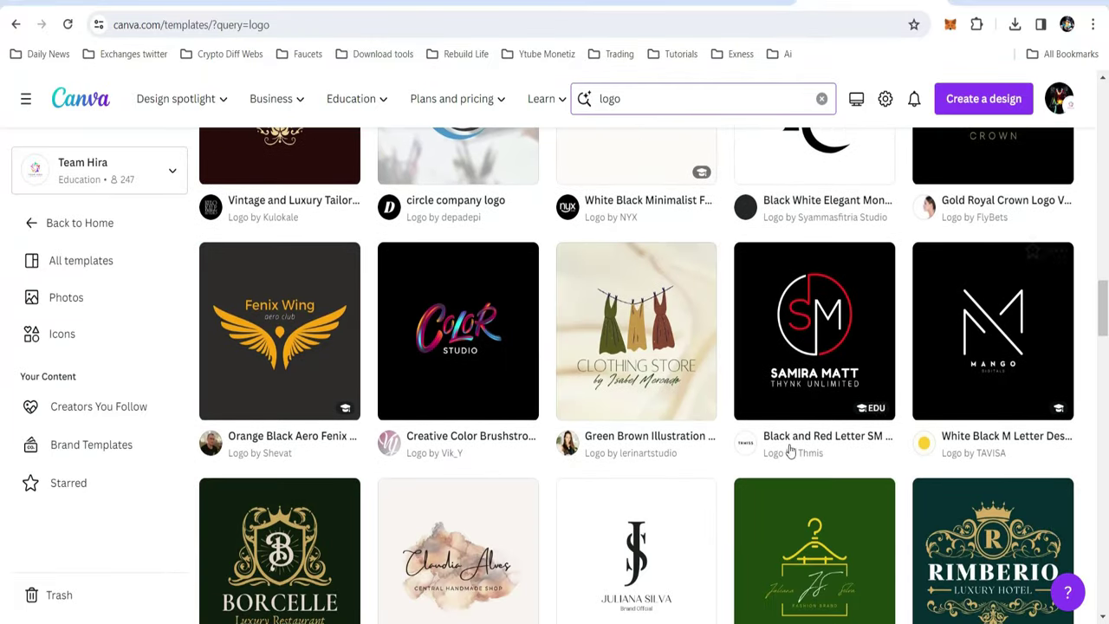
click(645, 292)
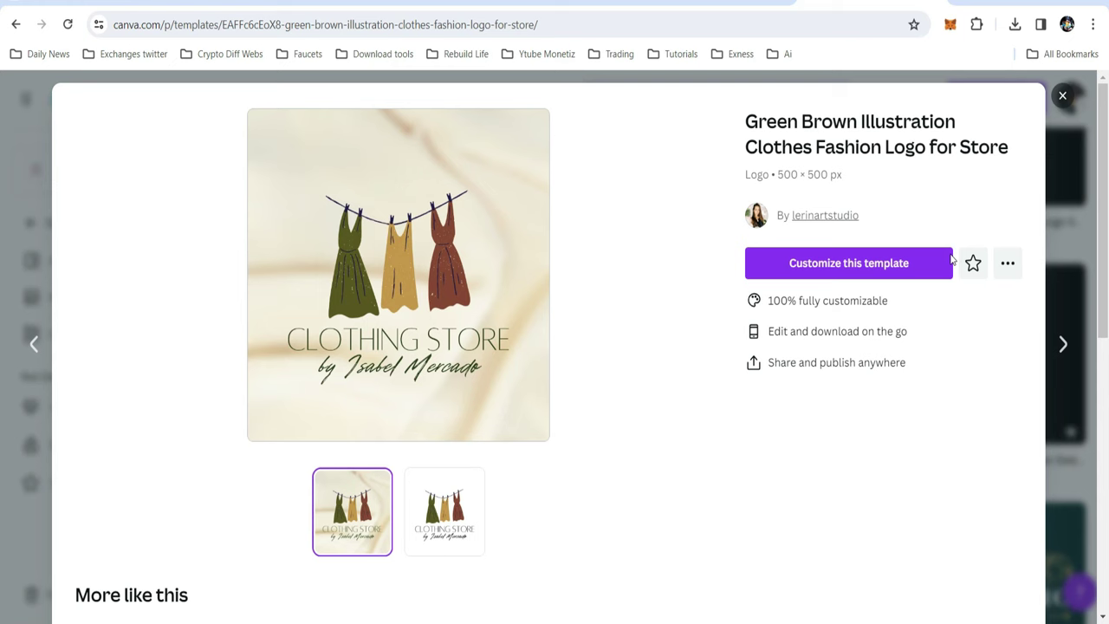
click(854, 265)
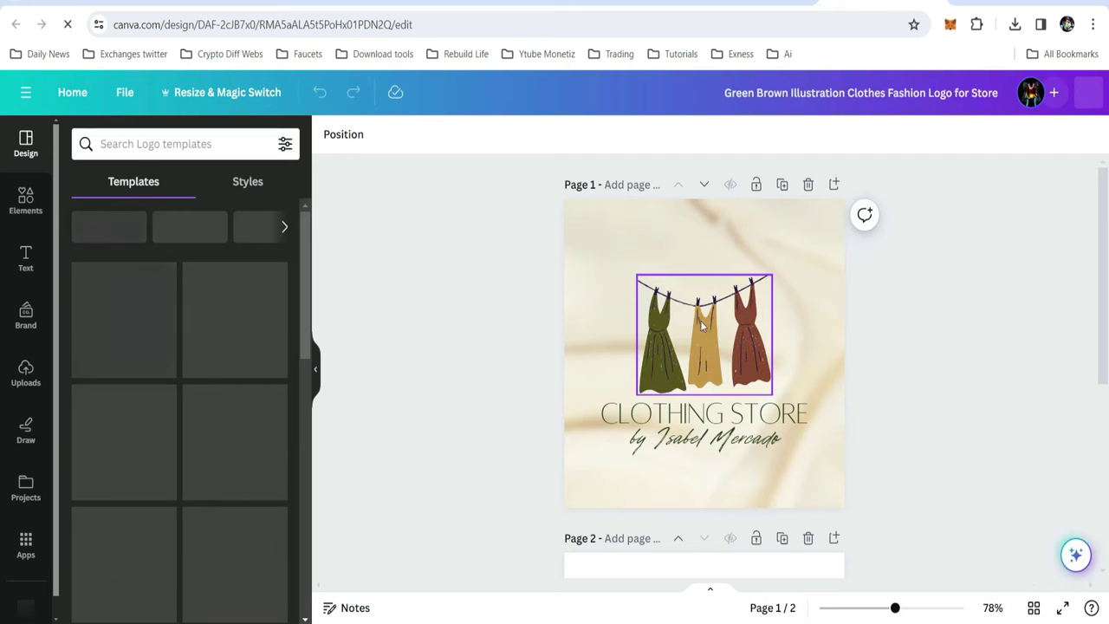
- Search the elements for "cloth" and delete the graphic of three hanging dresses from page 1 of the logo
click(717, 344)
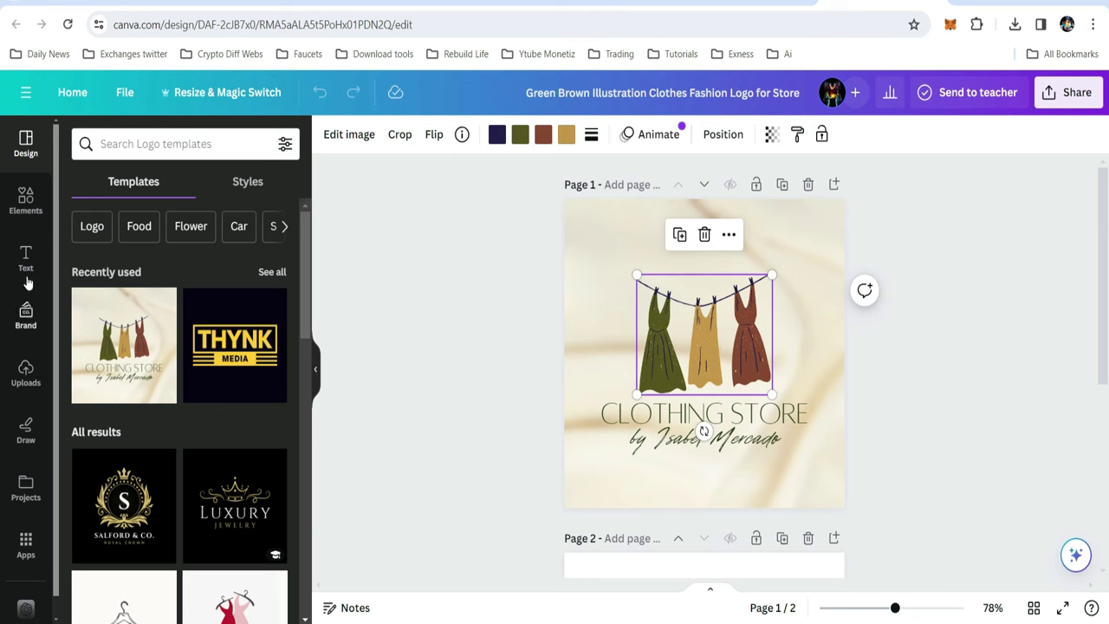
click(26, 204)
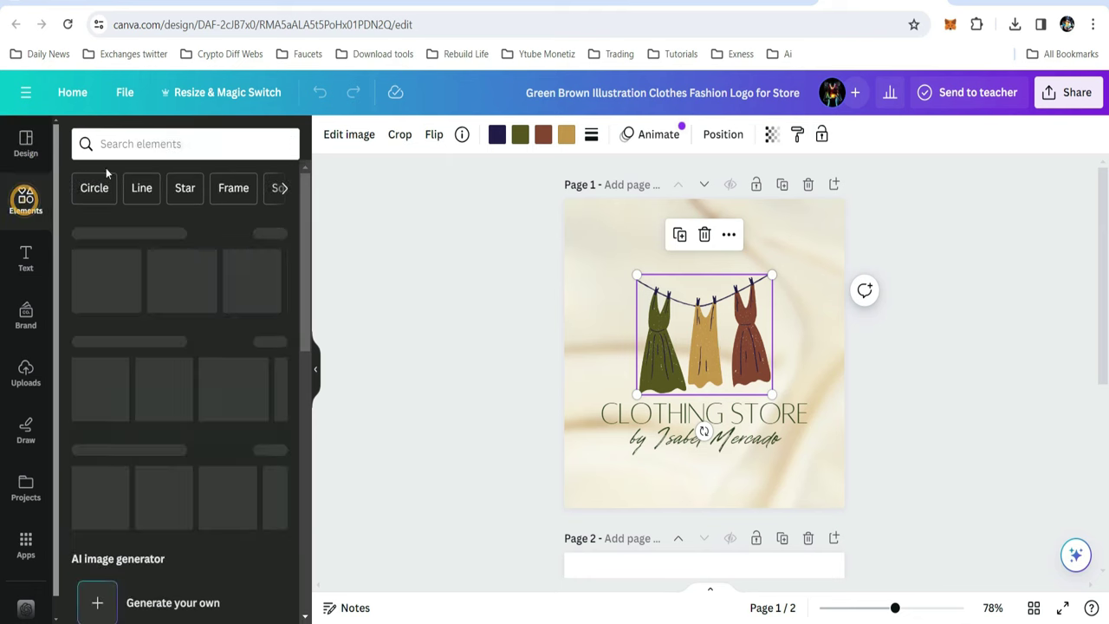
click(147, 145)
text(cloth)
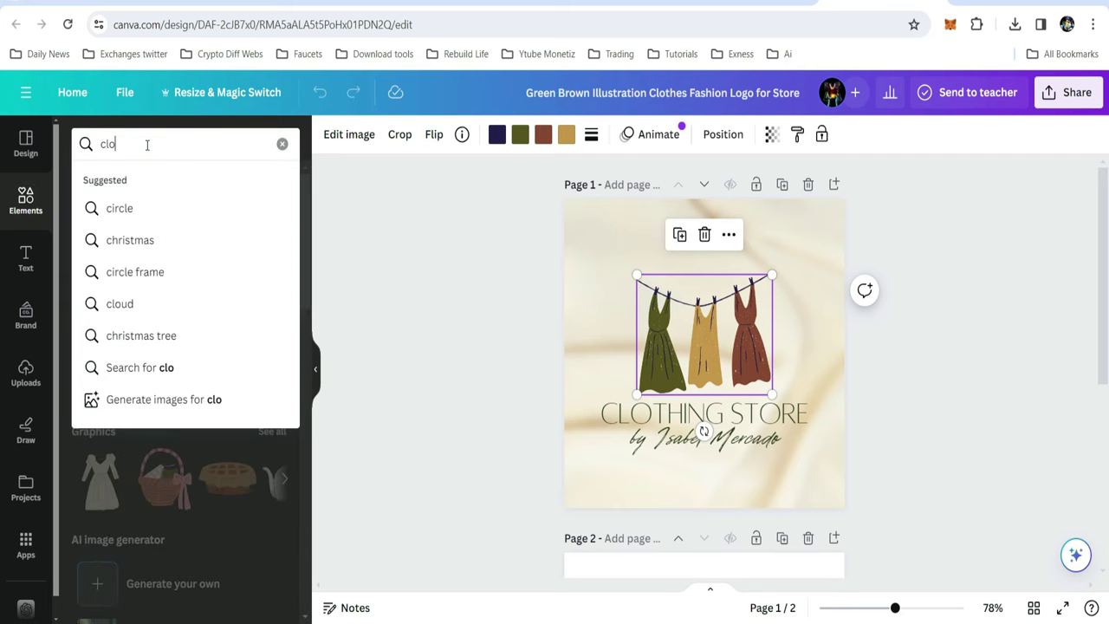
key(Return)
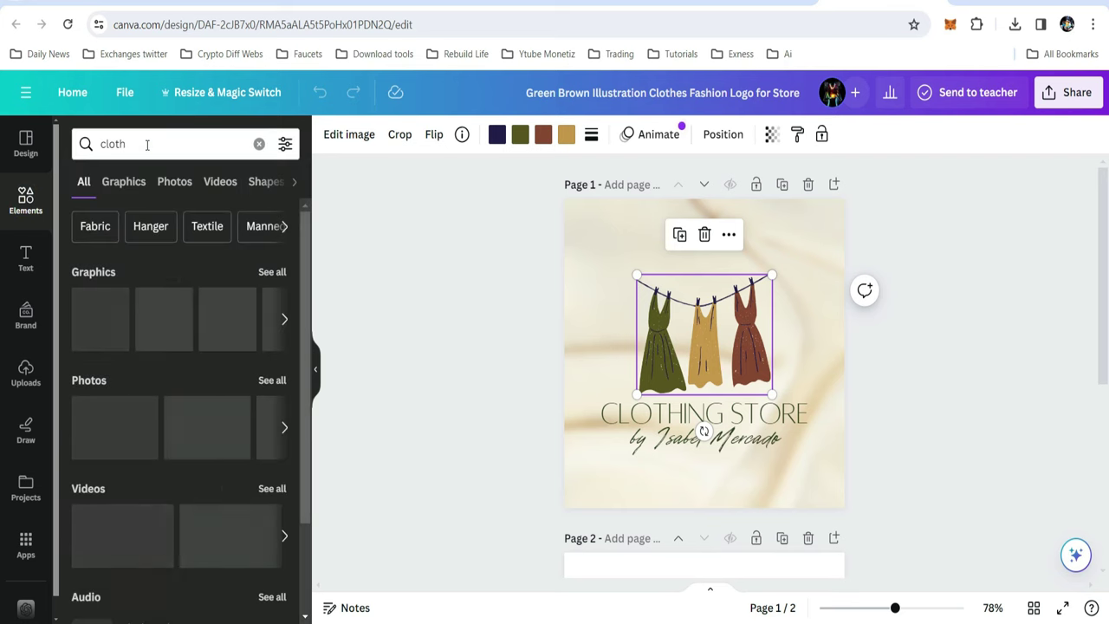
key(Delete)
- Add the clothes rack graphic to page 1, resize it, and centre it above the store name
click(284, 323)
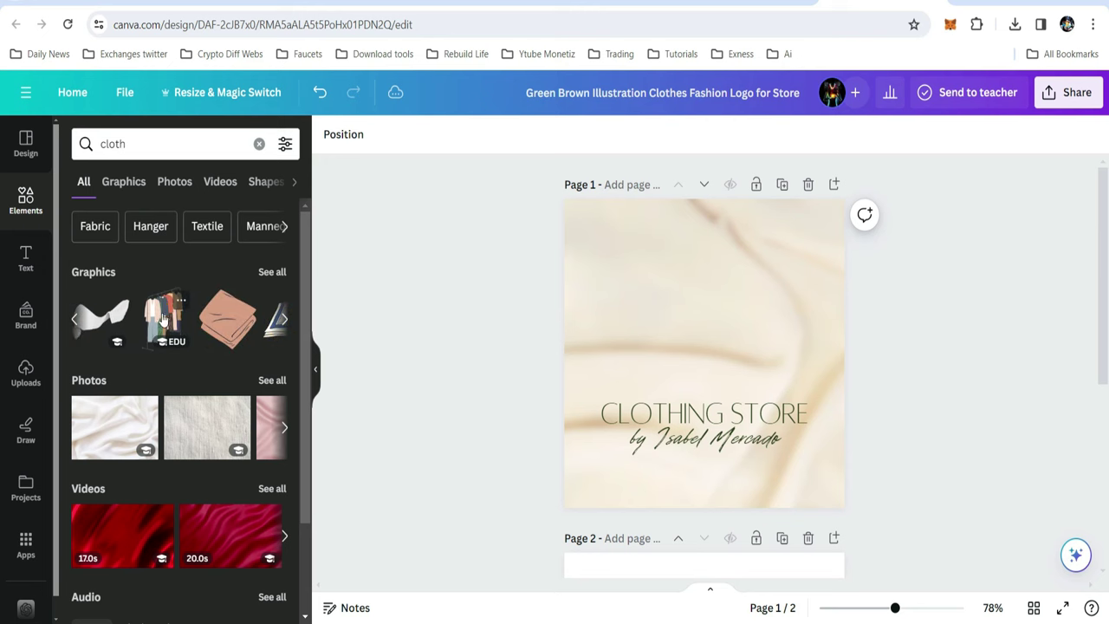
click(162, 321)
drag(684, 349, 686, 299)
drag(662, 366, 643, 394)
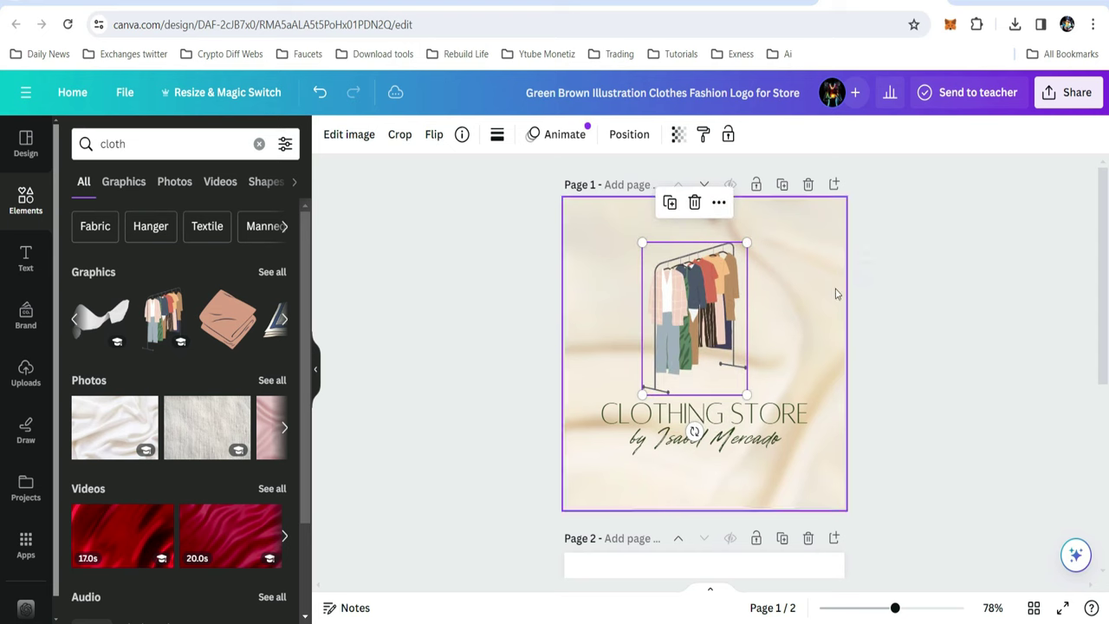
drag(723, 337, 734, 317)
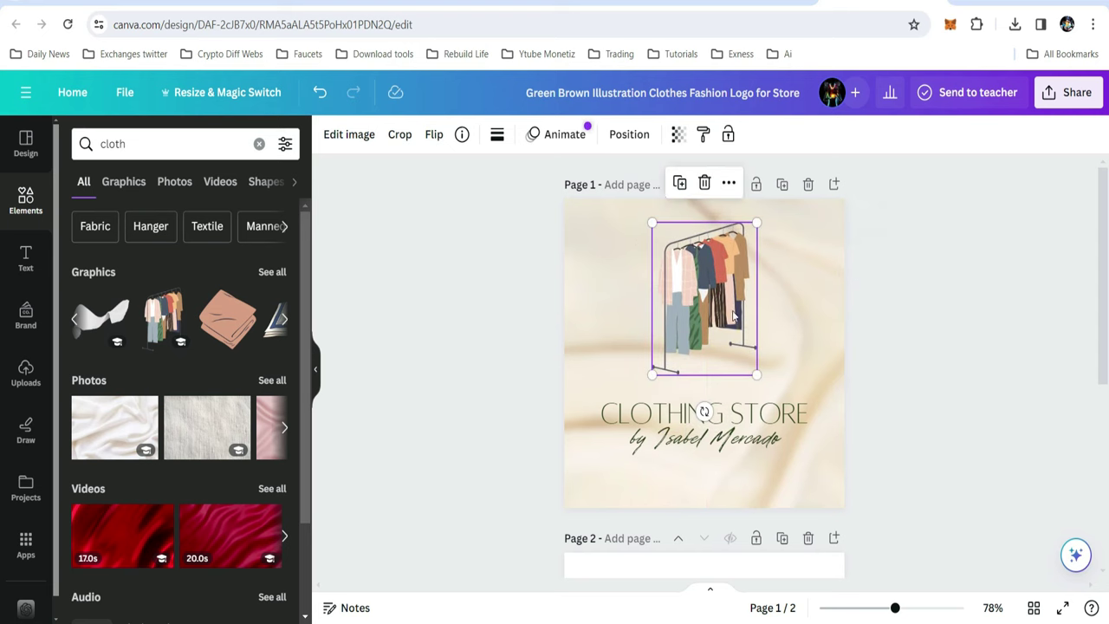
click(911, 337)
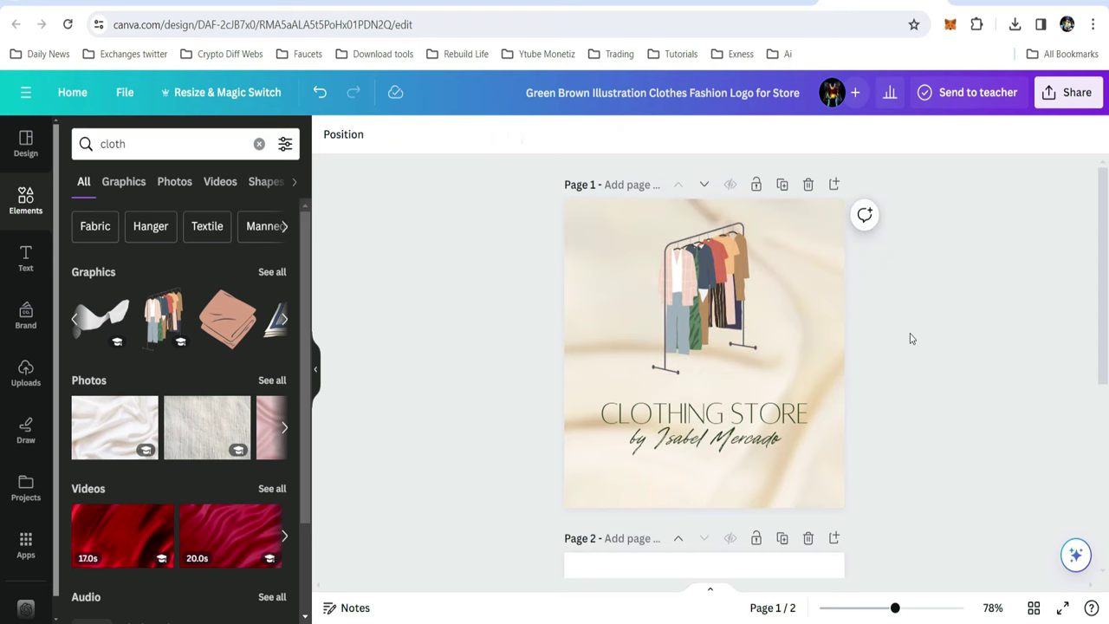
- Change the logo's "CLOTHING STORE" heading to "KINZ STORE"
click(718, 407)
click(719, 407)
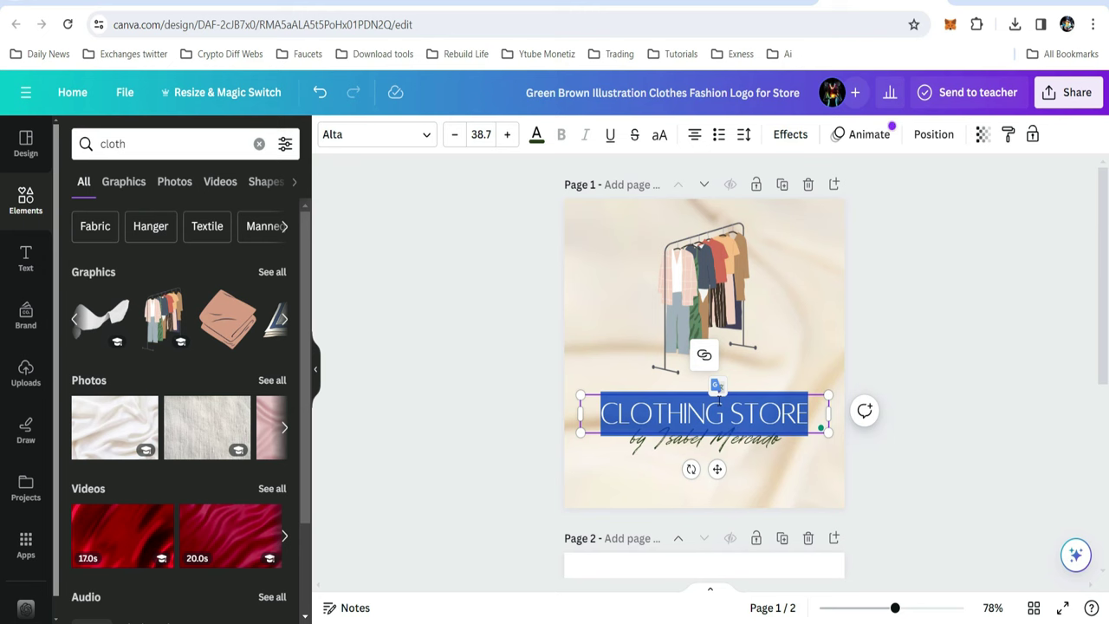
text(KINZ STORE)
click(997, 346)
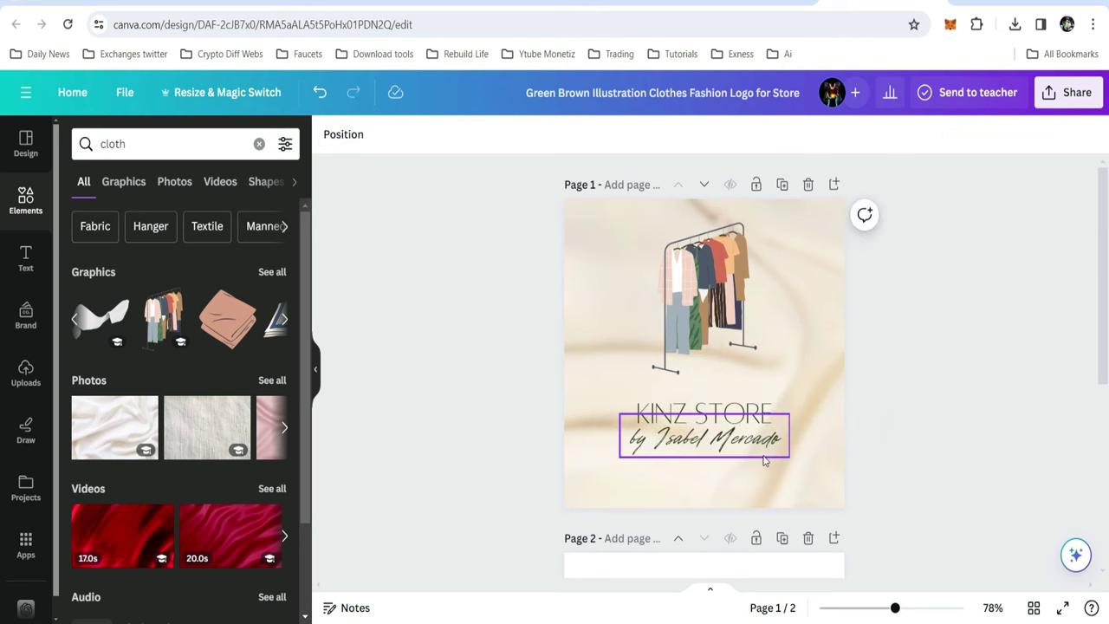
- Replace the script line under the store name with "wear to smile"
click(765, 459)
drag(630, 438, 732, 435)
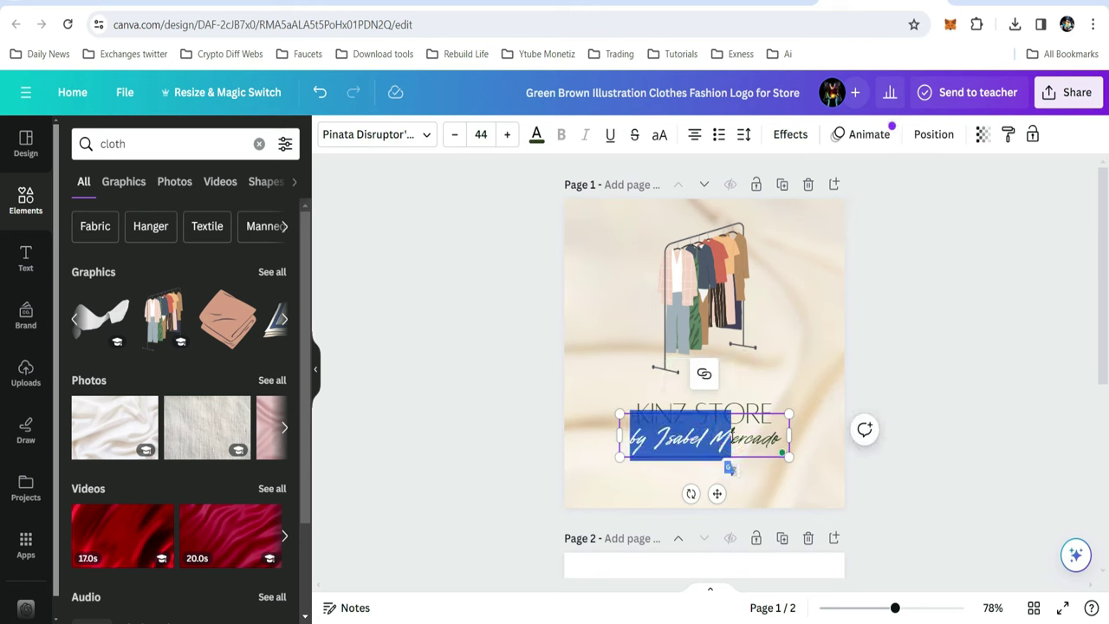
key(shift+End)
text(w)
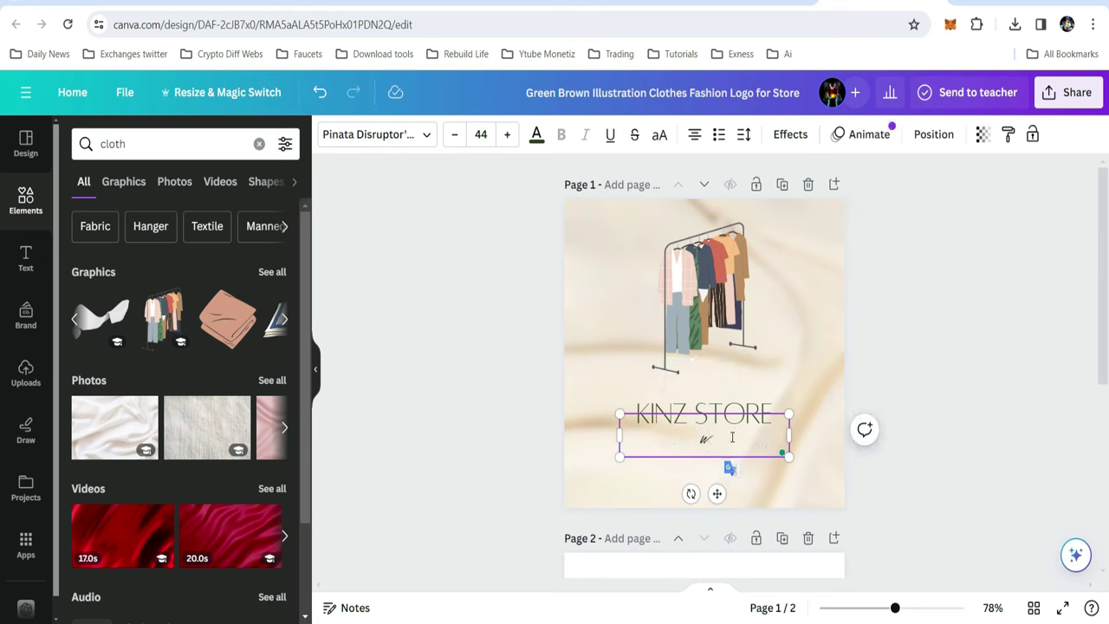
text(ear to smile)
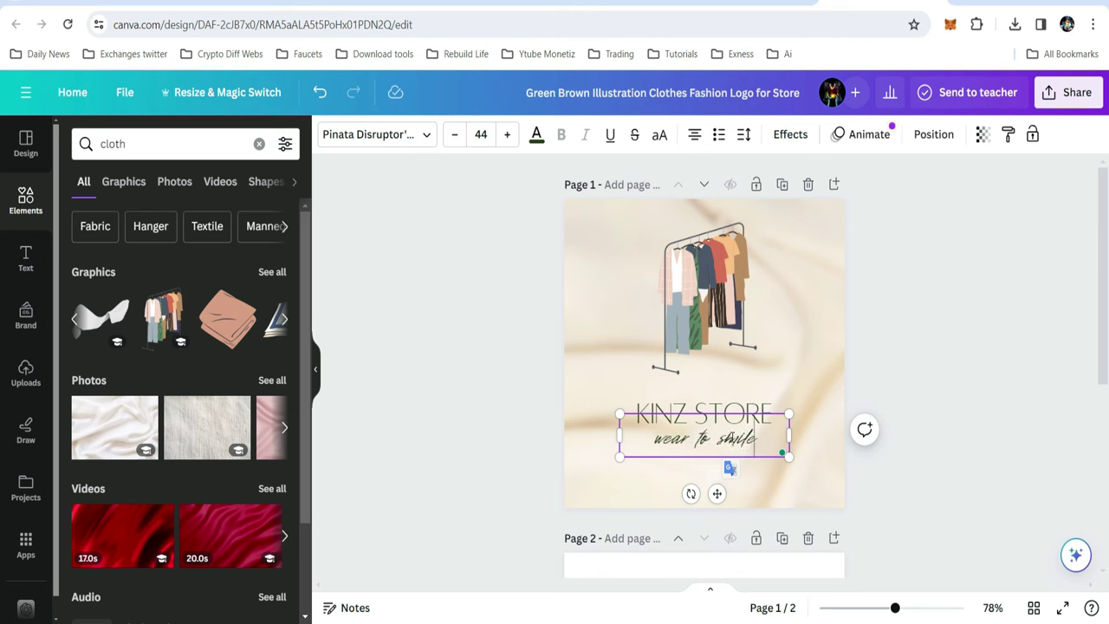
click(920, 389)
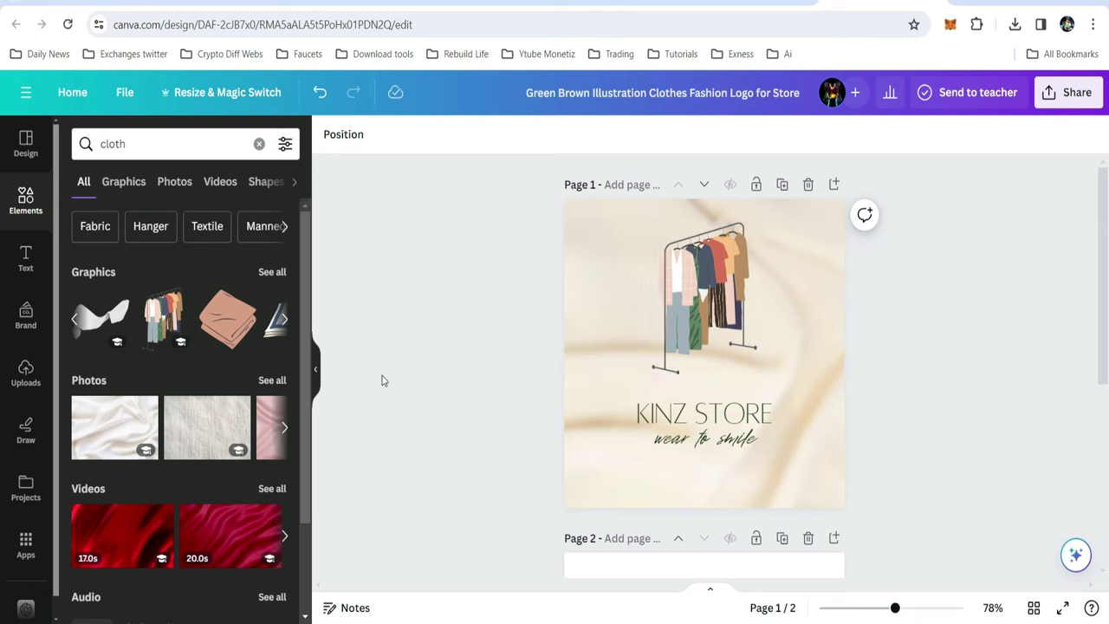
- Add the folded brown cloth graphic, shrink it, and place it in the logo's lower-right corner clear of the tagline
click(228, 344)
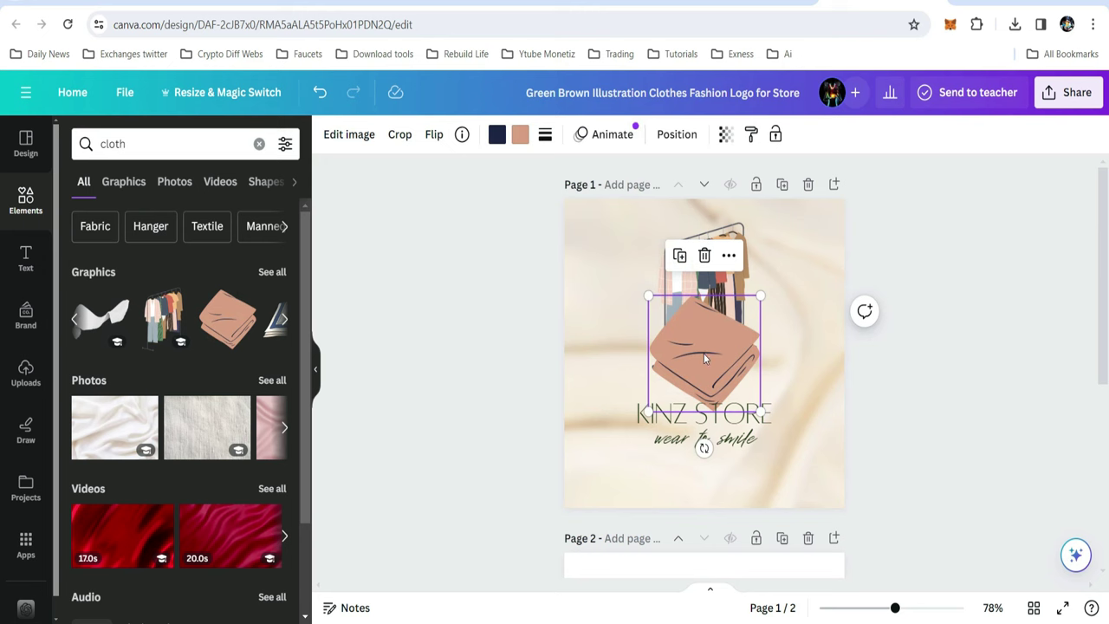
drag(649, 295, 678, 328)
drag(719, 369, 800, 467)
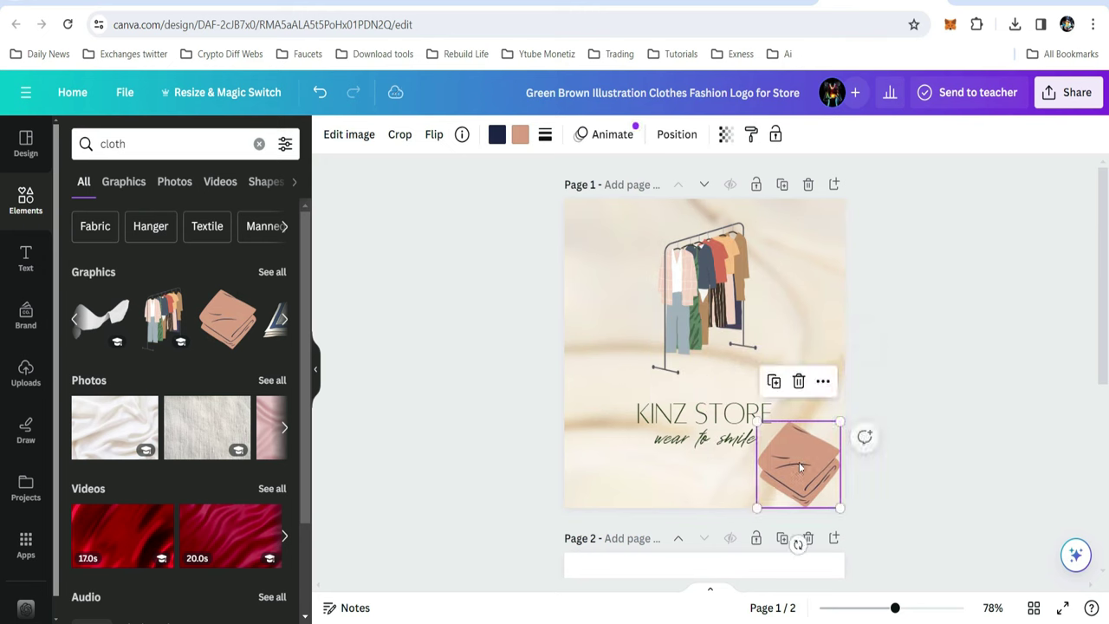
click(951, 448)
click(780, 458)
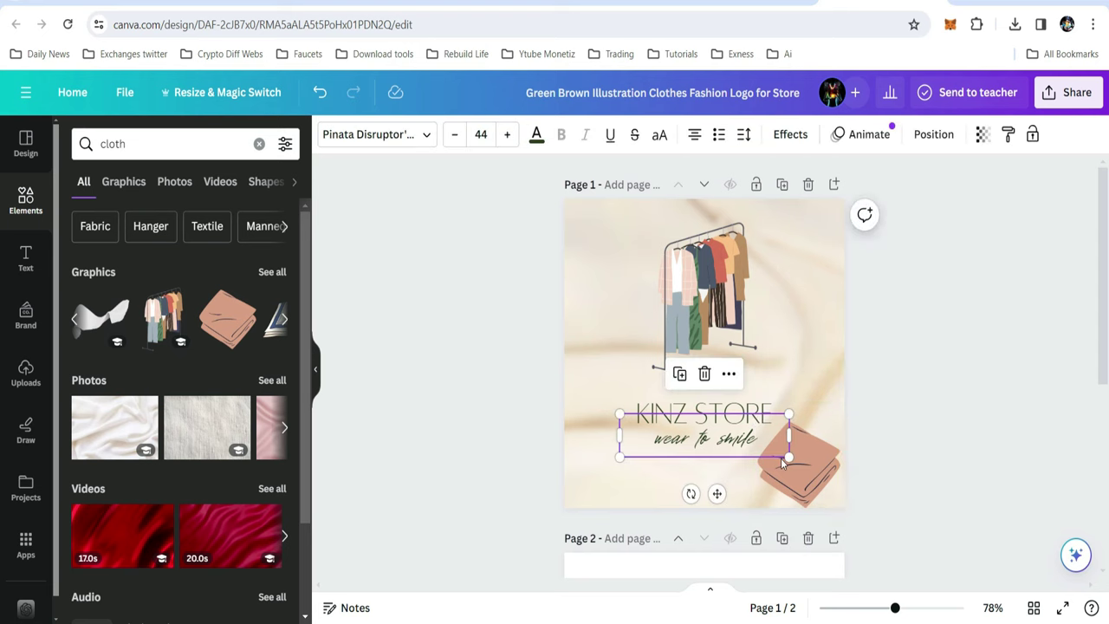
click(793, 472)
drag(757, 422, 768, 431)
click(896, 369)
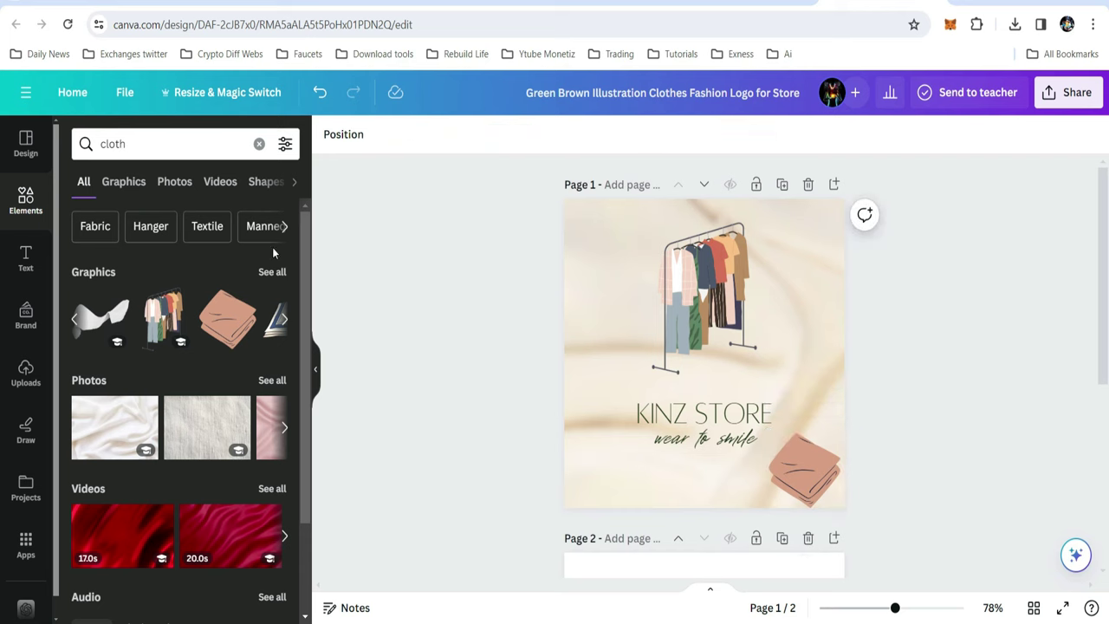
- Replace the elements search with "hand bag"
click(167, 137)
key(ctrl+a)
key(BackSpace)
text(hand bag)
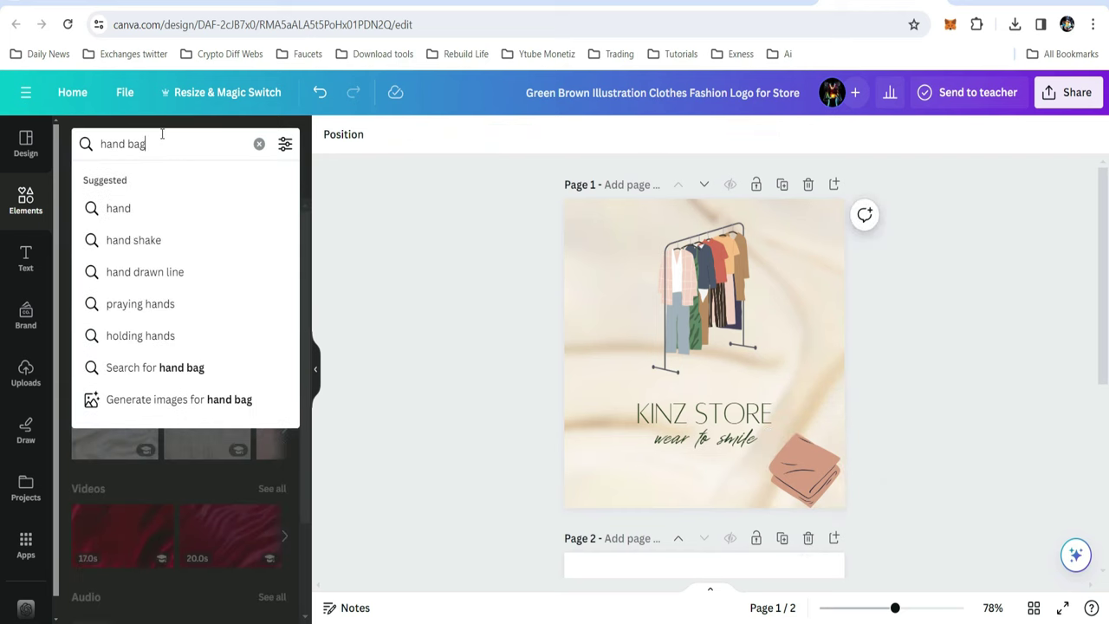
key(Return)
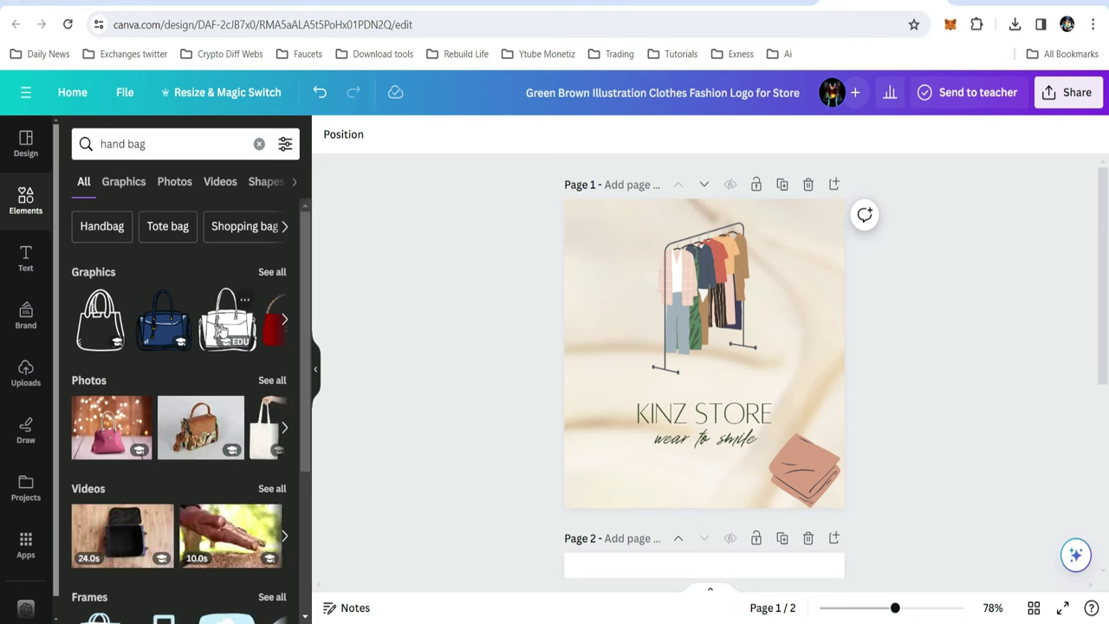
- Add the red handbag with the yellow flower, shrink it, and place it in the logo's lower-left corner
click(283, 323)
click(98, 344)
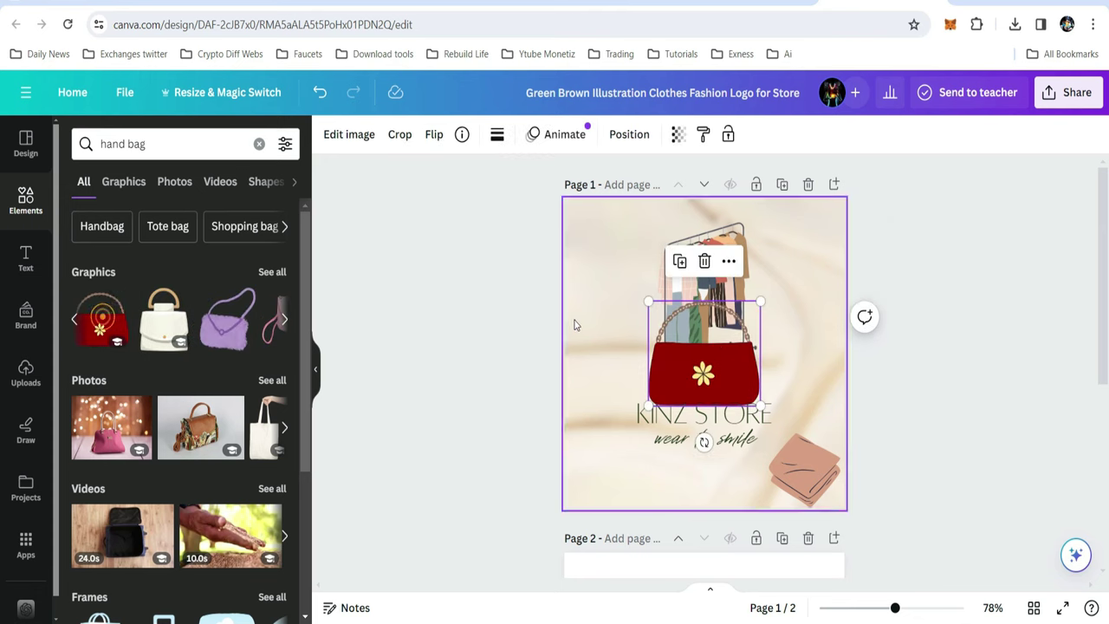
drag(724, 345, 656, 438)
drag(693, 397, 652, 433)
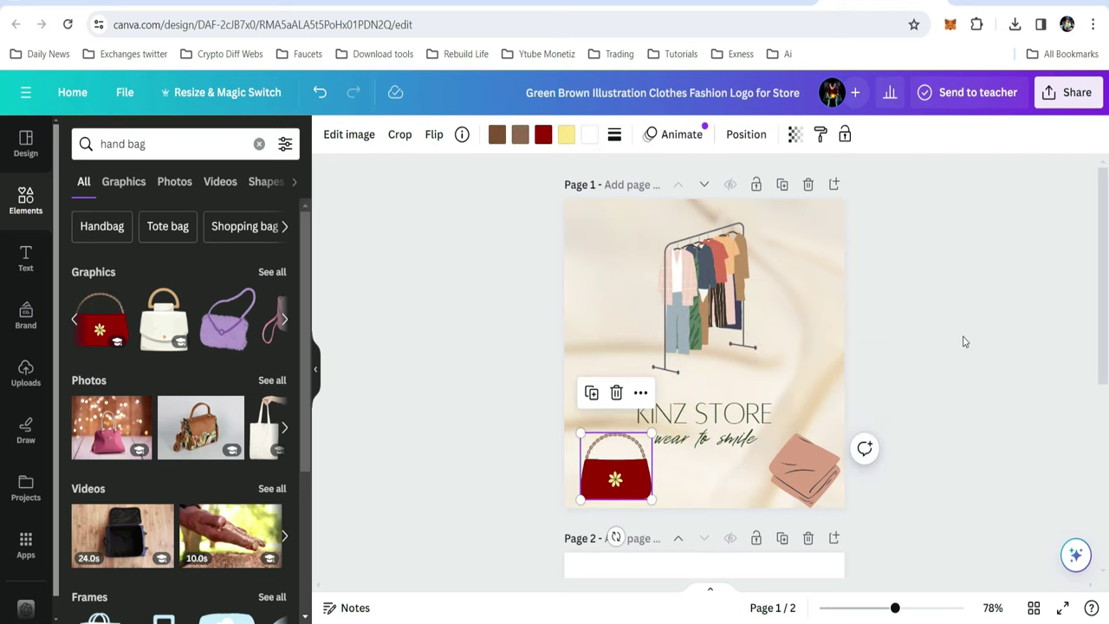
click(965, 342)
click(597, 494)
drag(596, 495, 592, 494)
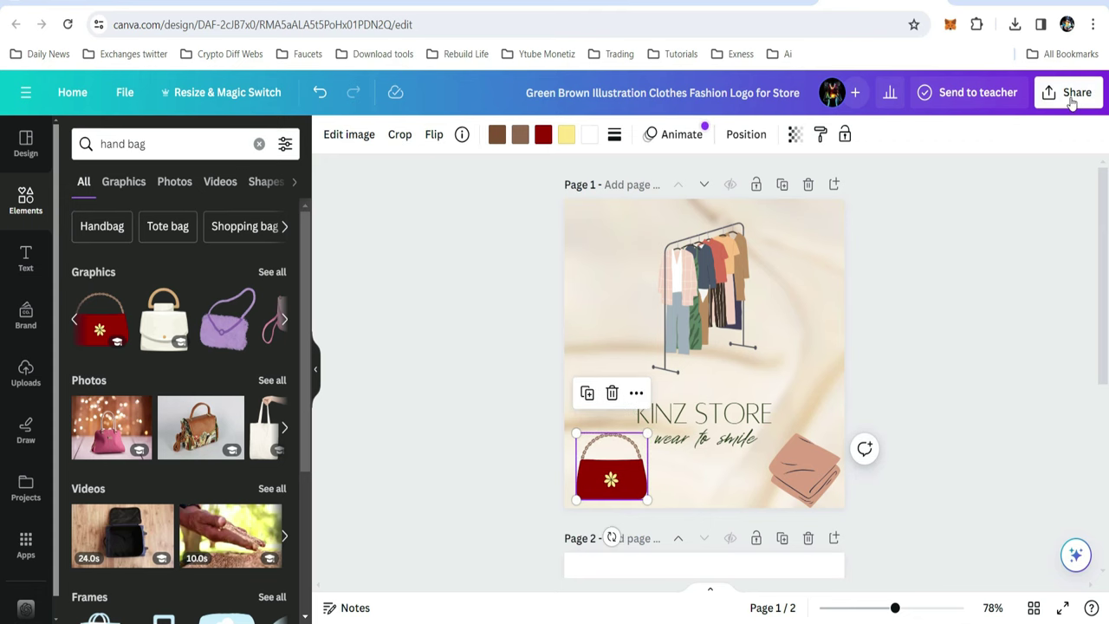
- View the logo's download options and close them without downloading
click(1072, 99)
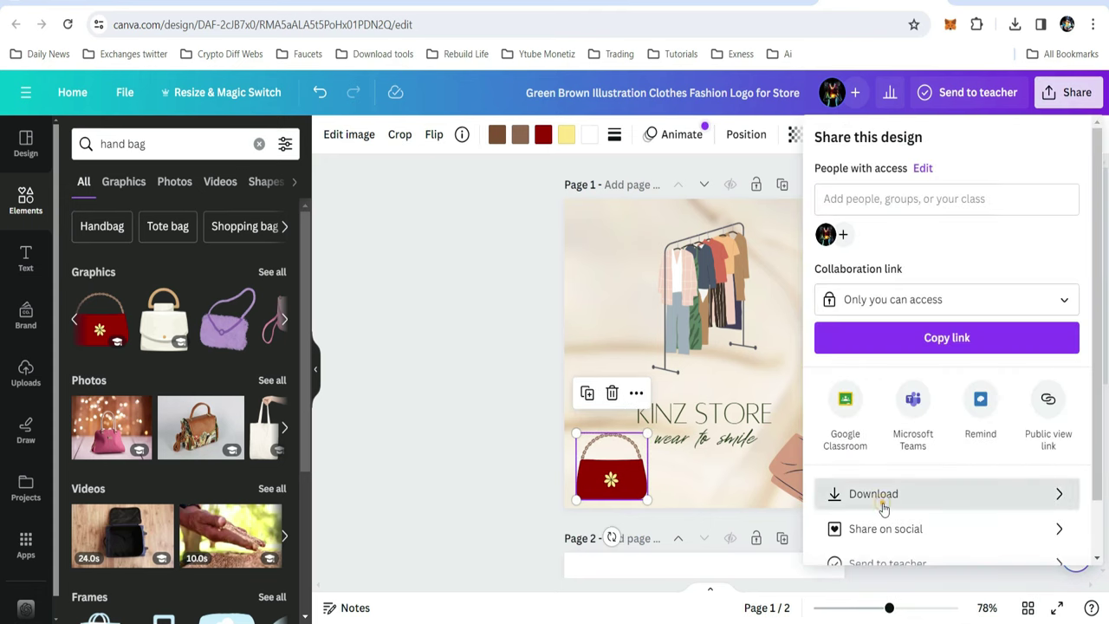
click(877, 501)
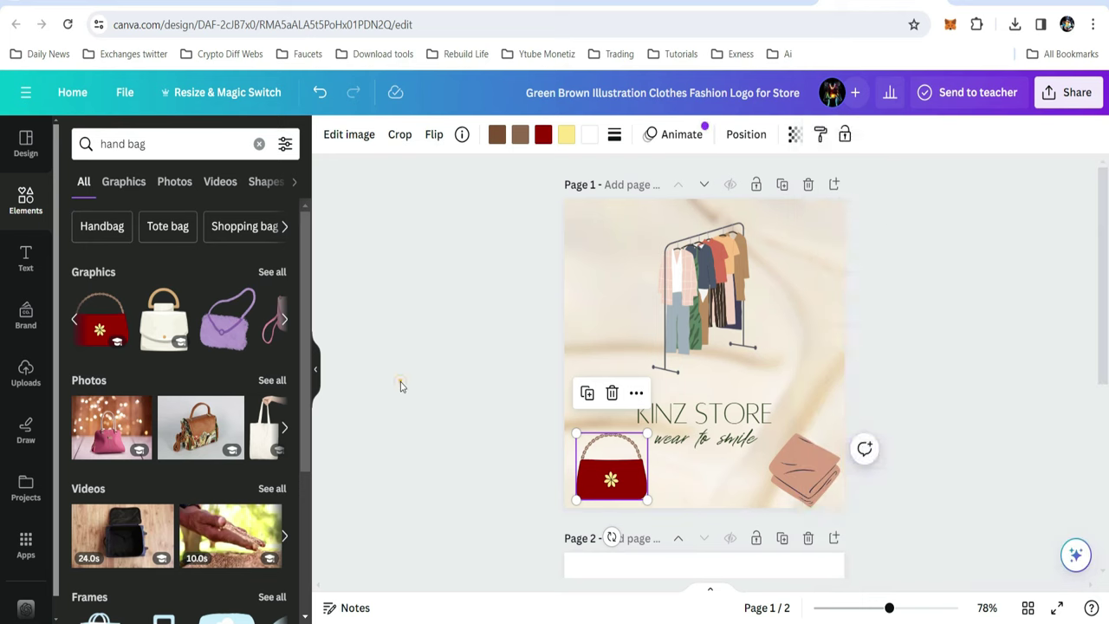
click(401, 381)
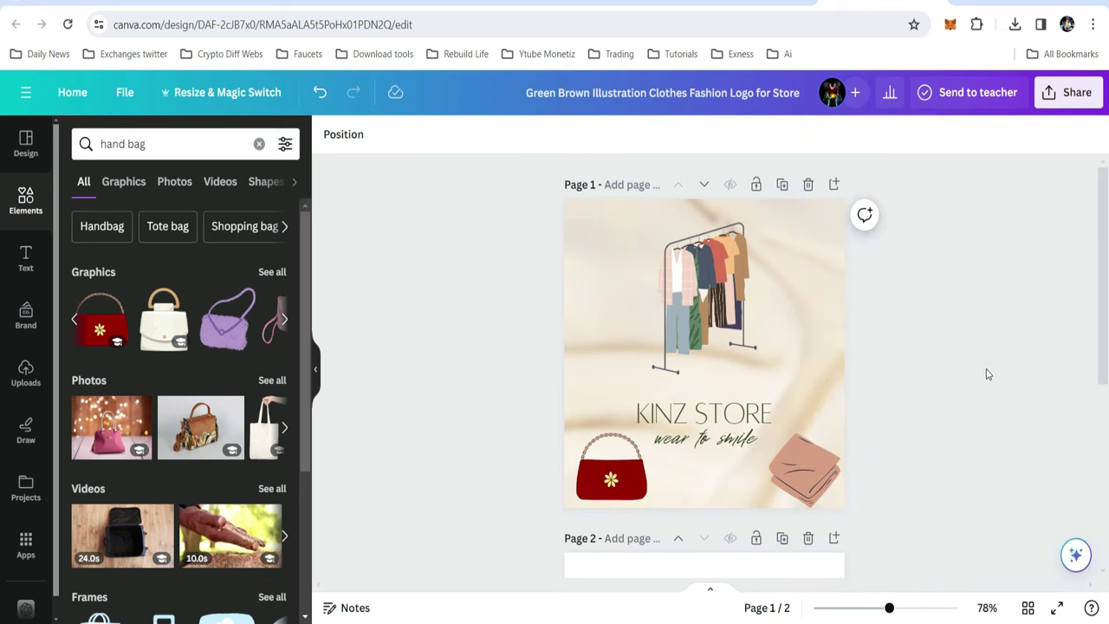
- Clear the elements search, switch to Fiverr, and search its services for "thumbnails youtube"
click(258, 144)
click(26, 143)
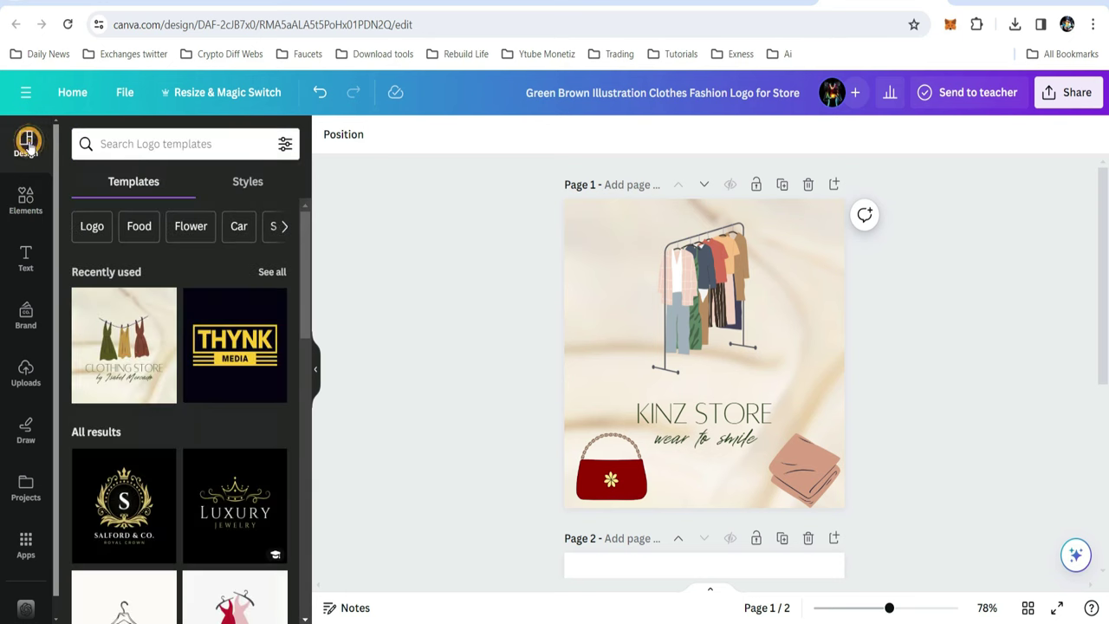
key(ctrl+Tab)
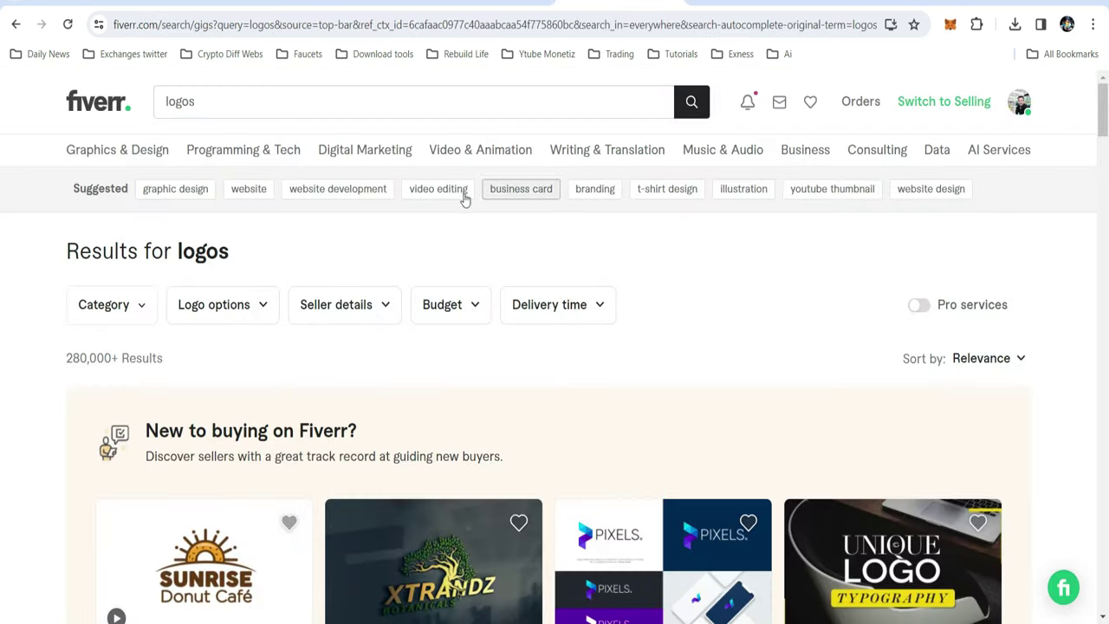
click(404, 102)
text(thumb)
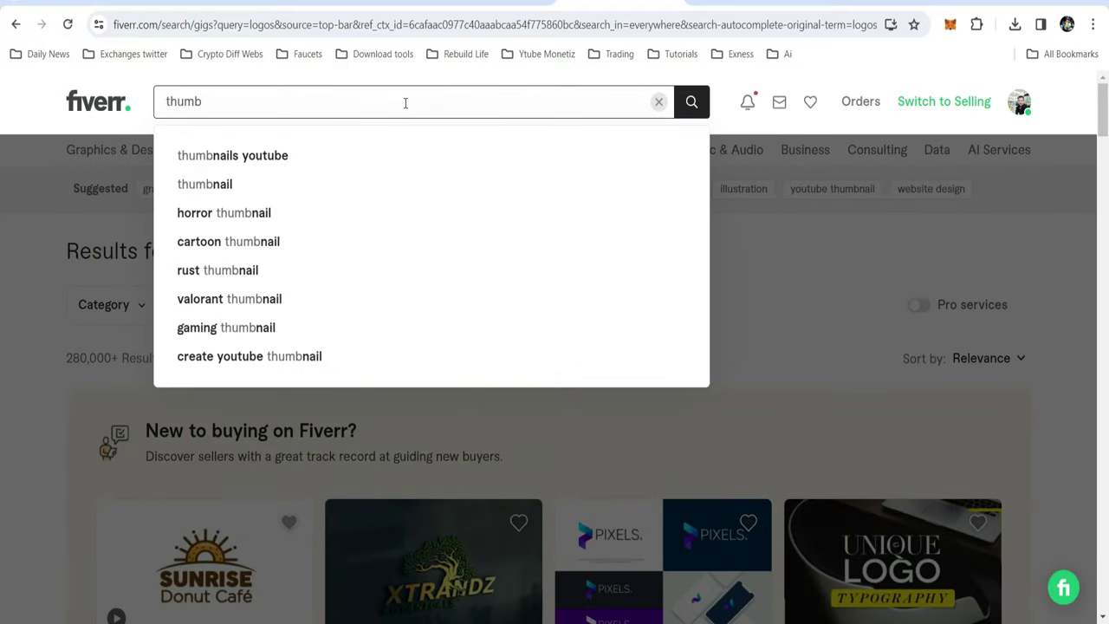
click(270, 165)
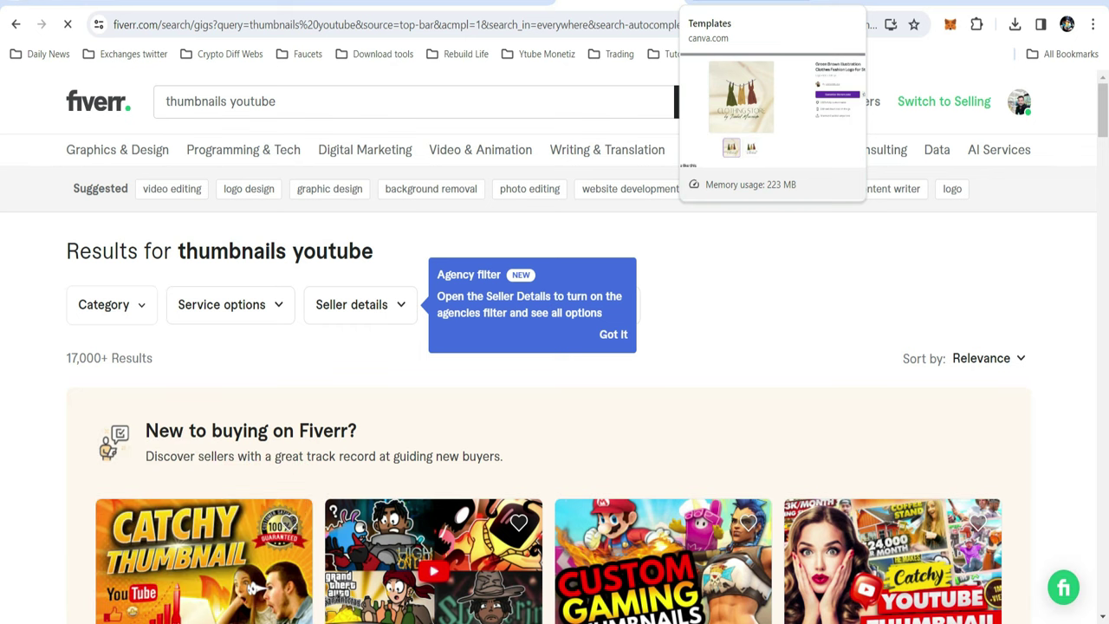
- Return to Canva's home page, search for "thumbnail", and open the YouTube Thumbnail templates
click(754, 4)
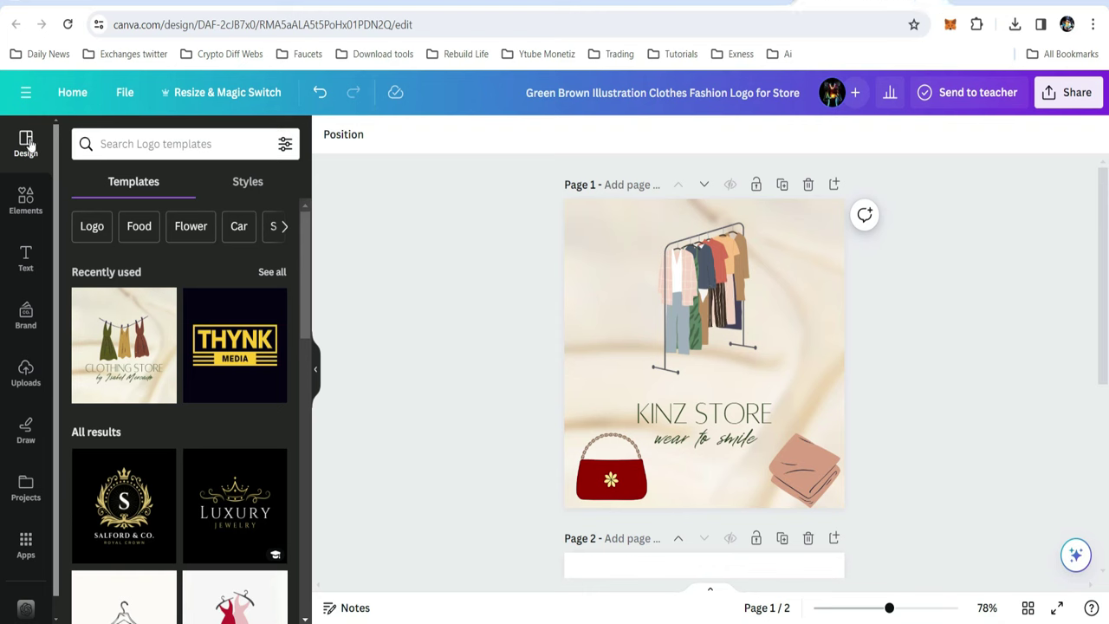
click(68, 90)
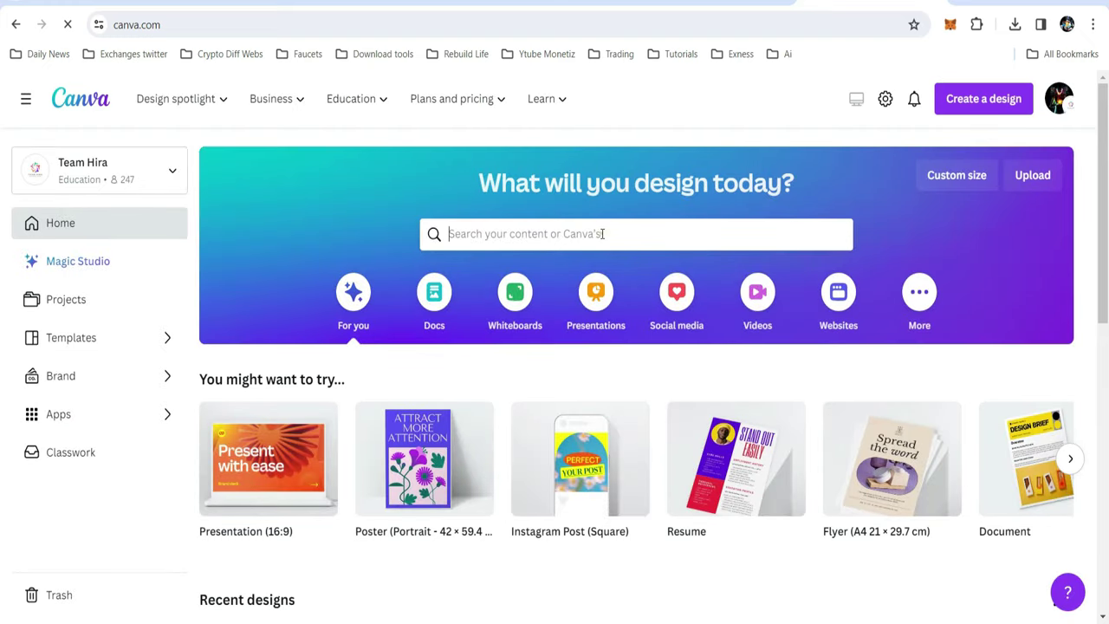
click(601, 234)
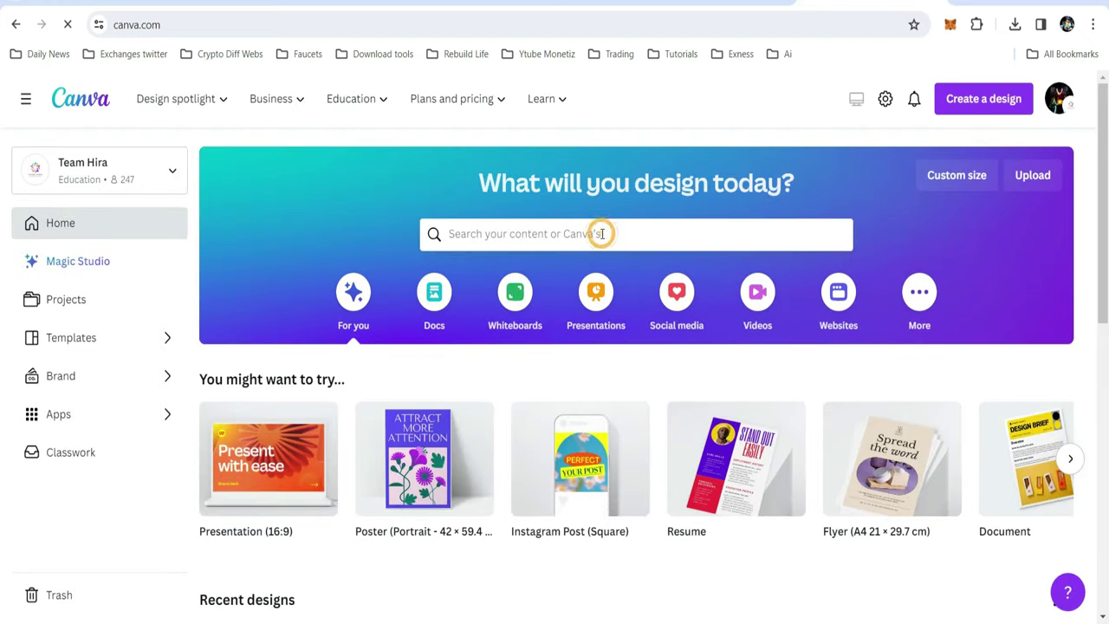
text(thumbnai)
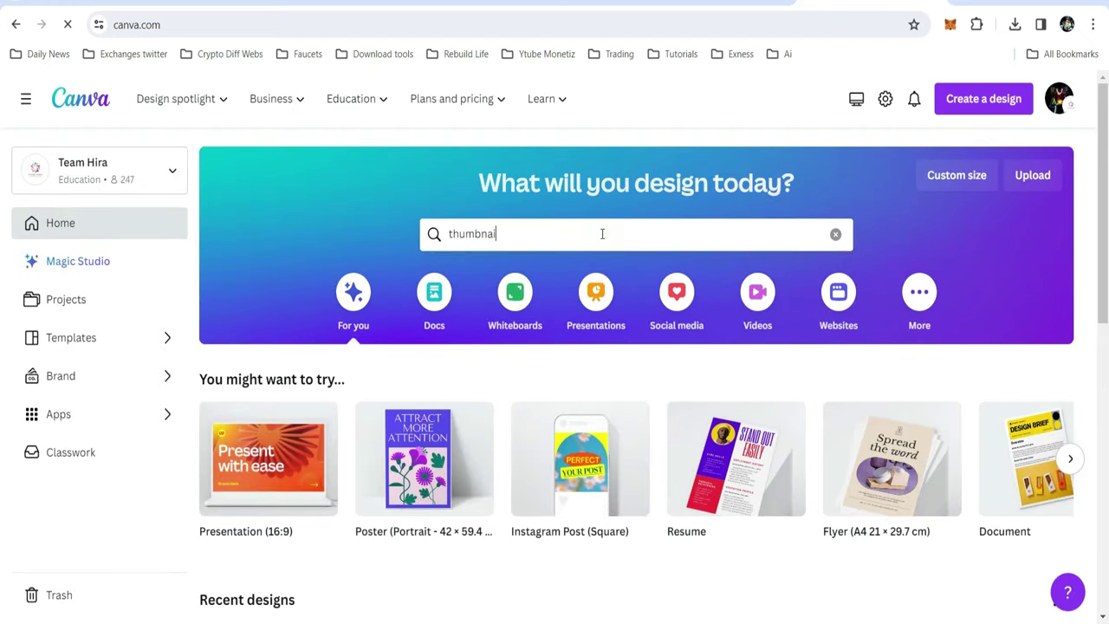
text(l)
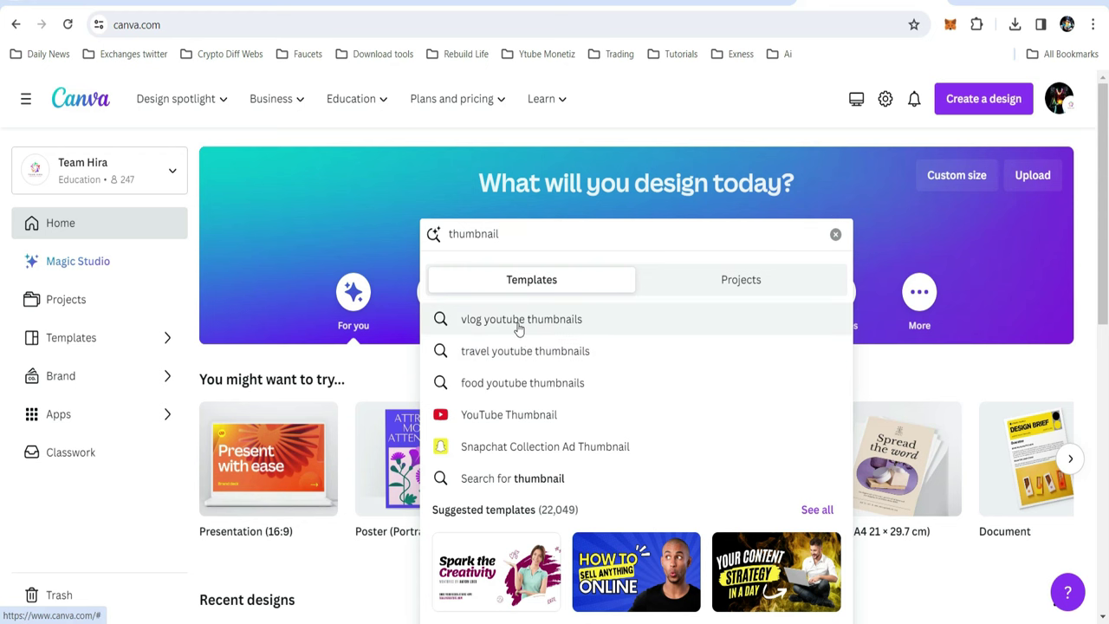
click(510, 415)
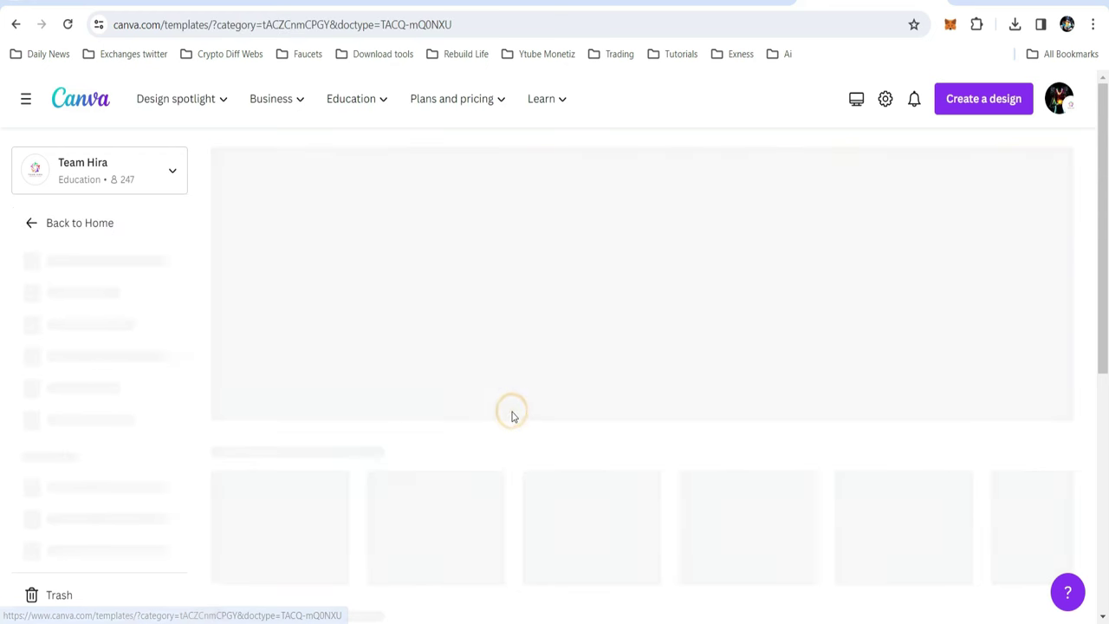
- Find the Yellow Red Black Modern Tutorial YouTube thumbnail template and open it for editing
scroll(945, 515, down, 3)
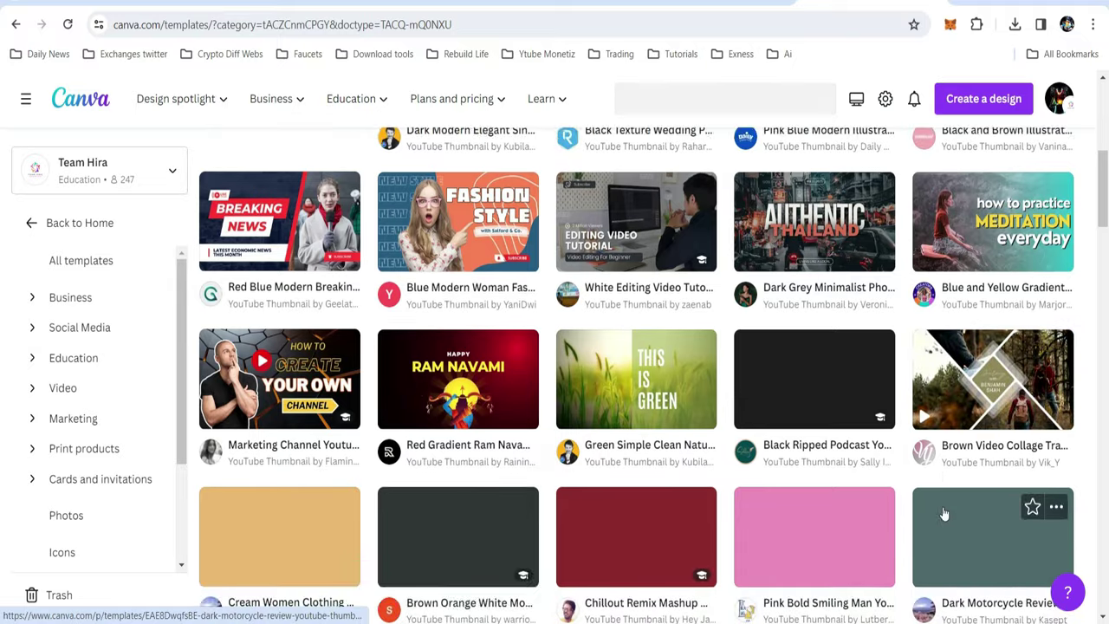
scroll(945, 514, down, 3)
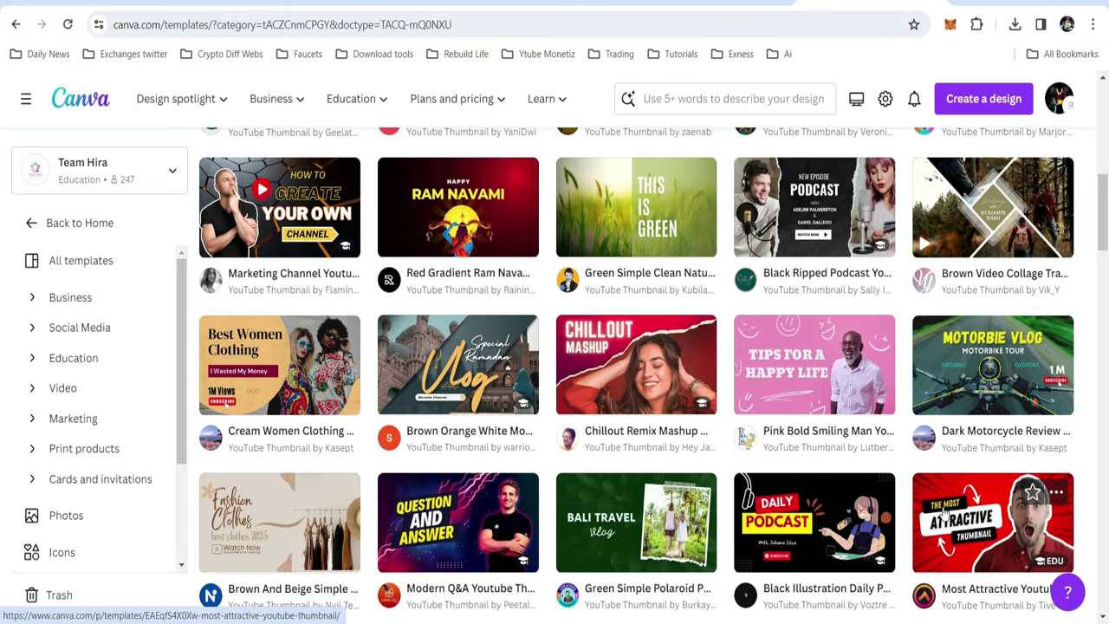
scroll(945, 515, down, 5)
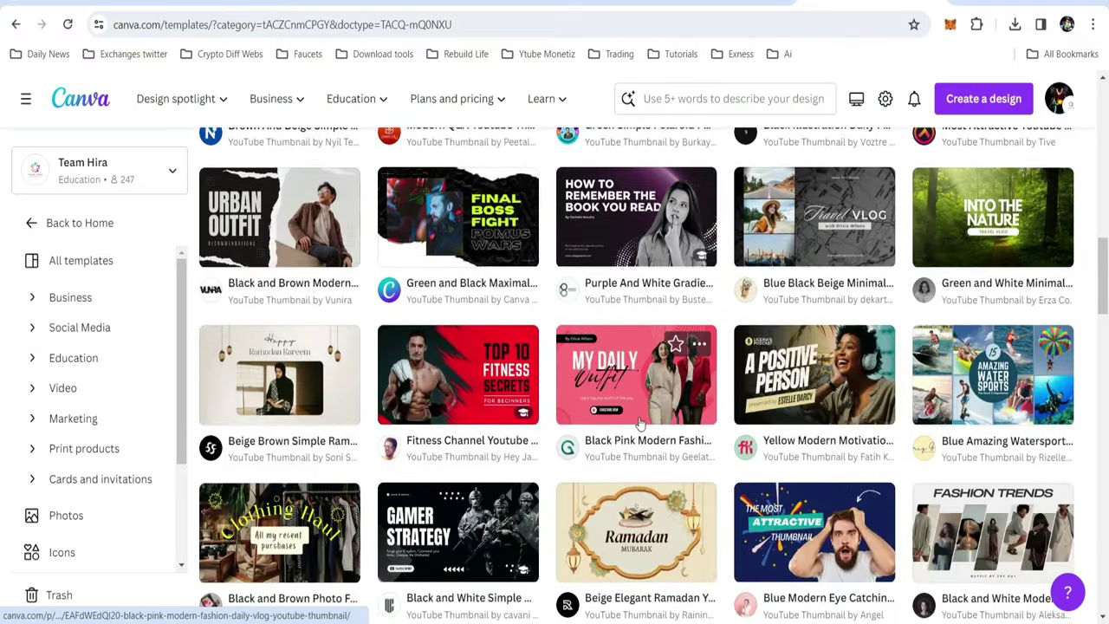
scroll(639, 422, down, 1)
scroll(639, 422, down, 1)
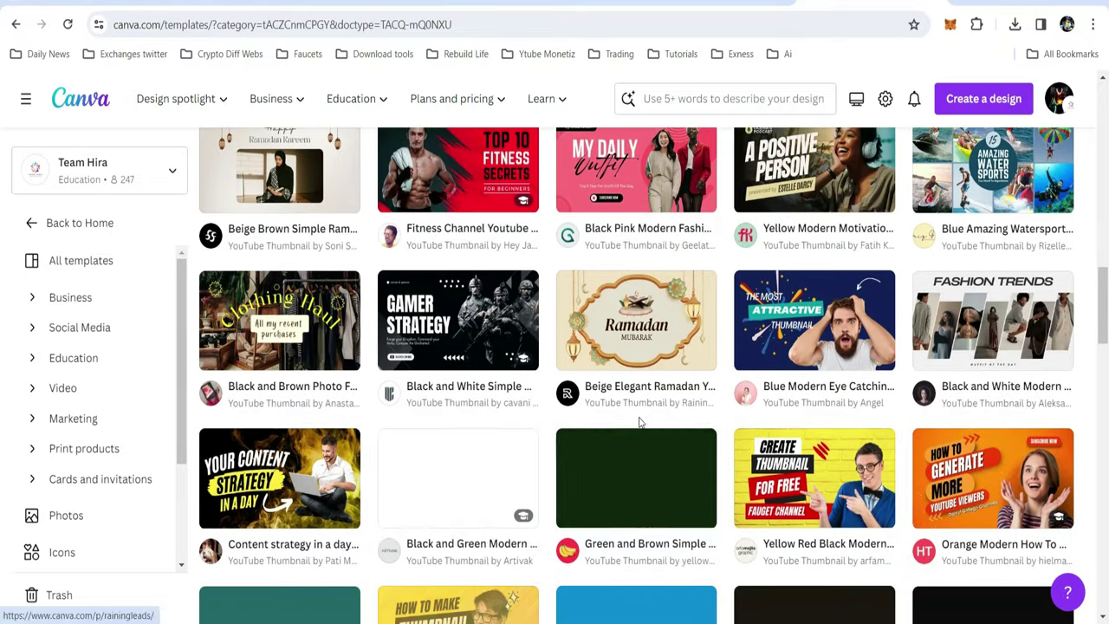
click(795, 488)
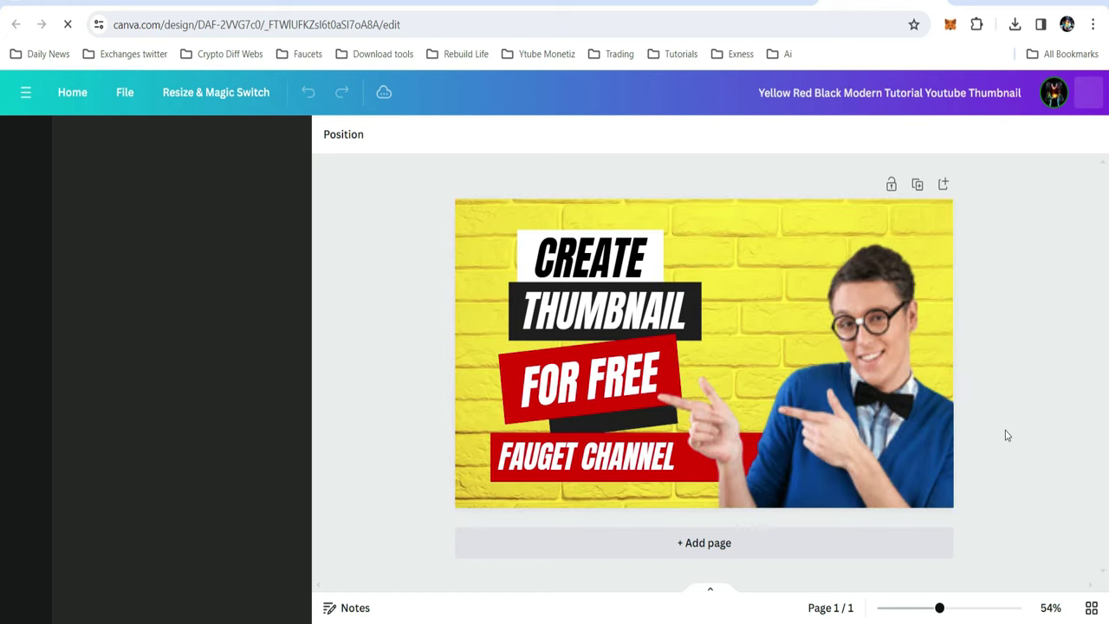
- Delete the pointing man from the thumbnail and apply the Yellow and White Business YouTube Thumbnail template to a new second page
click(877, 421)
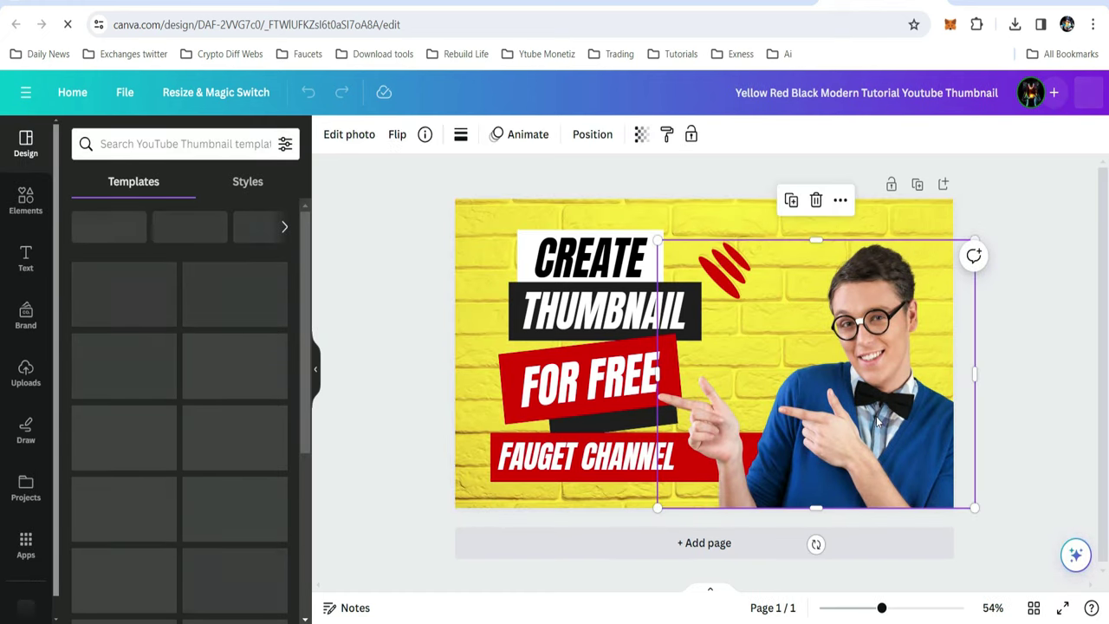
key(Delete)
click(719, 544)
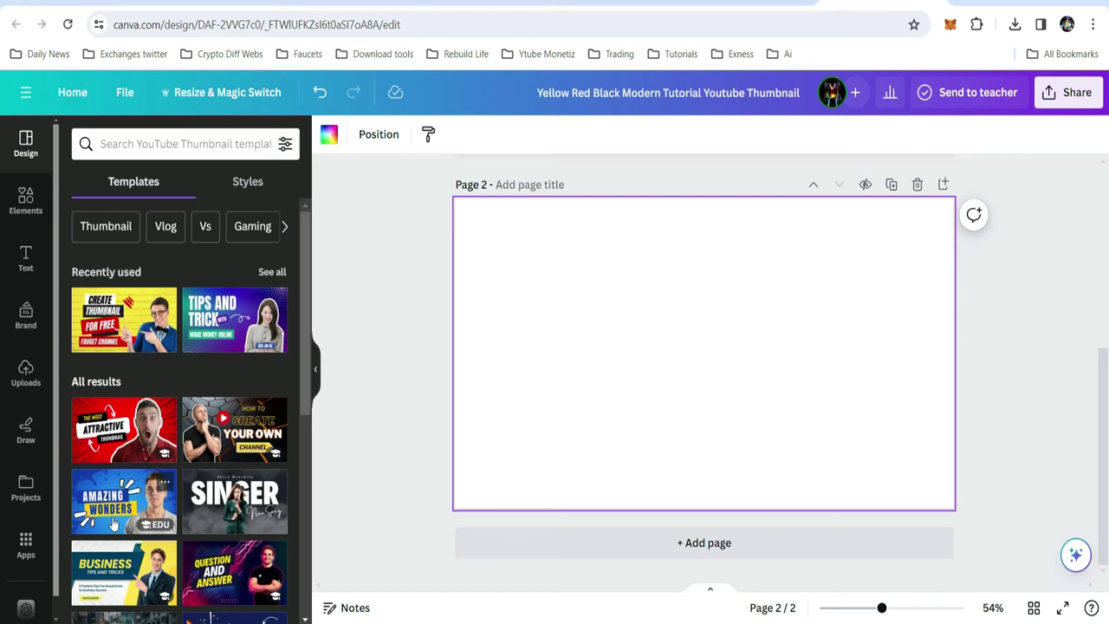
scroll(194, 479, down, 1)
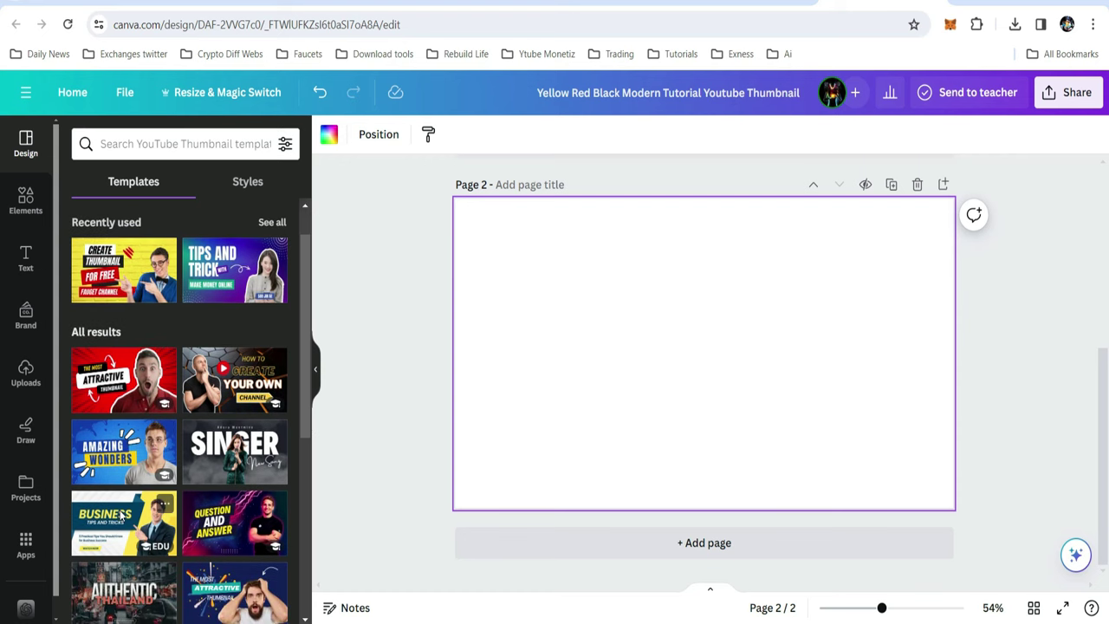
click(122, 516)
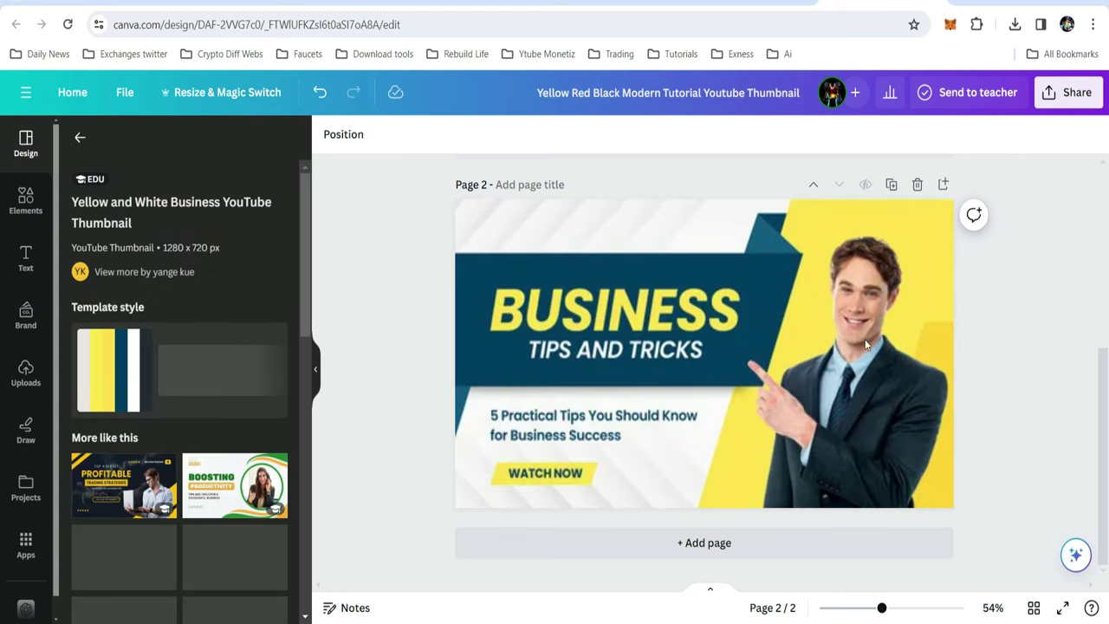
- Move the suited man's cutout from the business thumbnail on page 2 to the lower-right area of the page 1 thumbnail
click(870, 403)
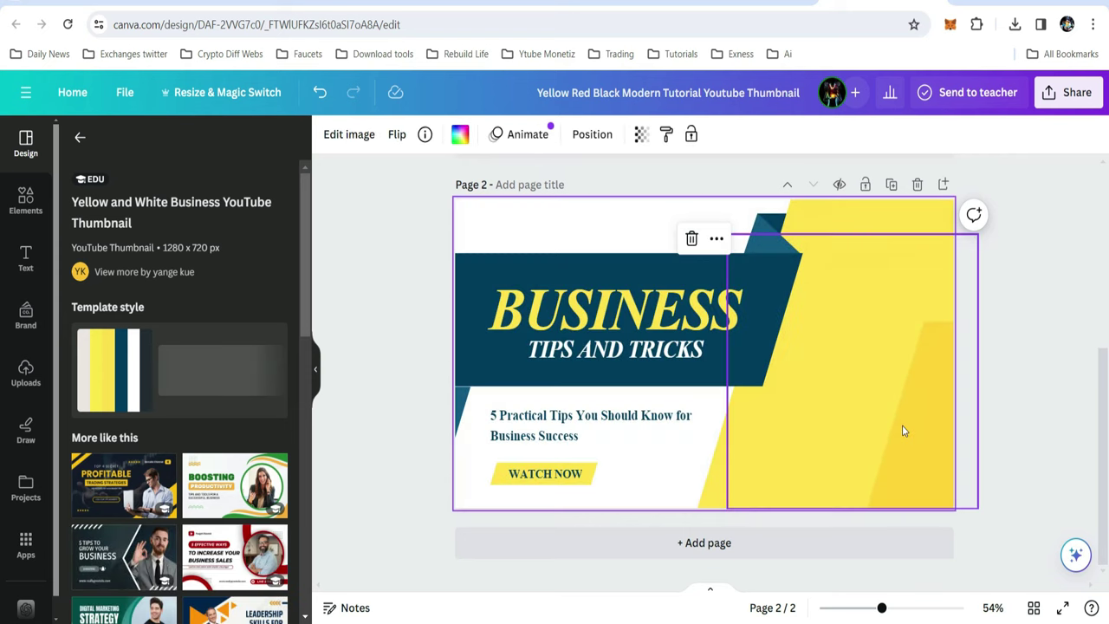
click(981, 374)
scroll(1071, 390, up, 5)
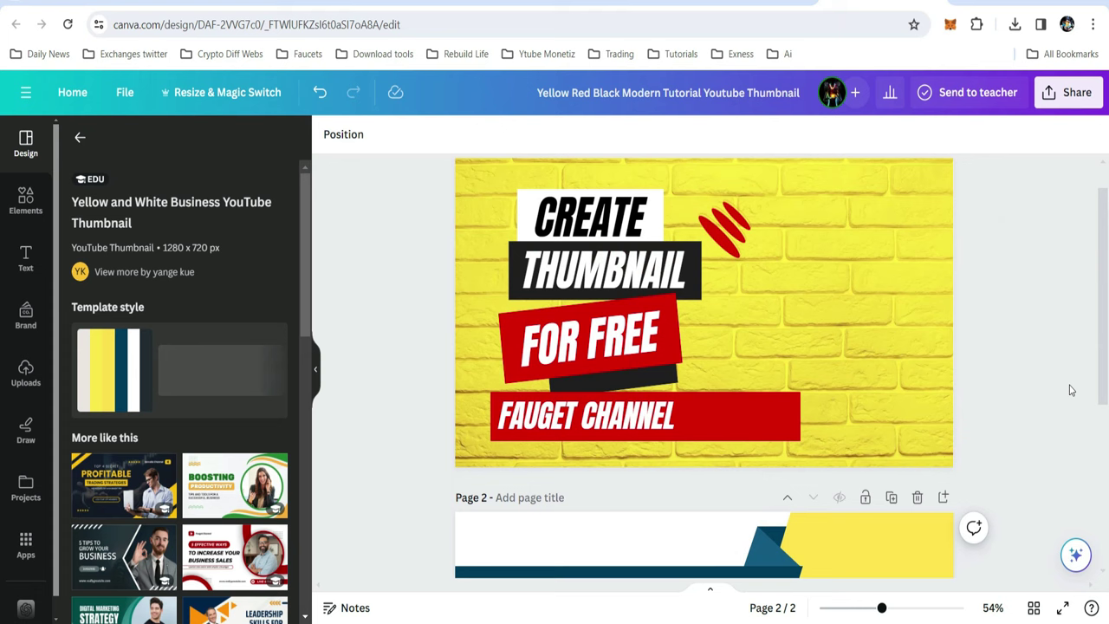
click(882, 312)
click(871, 572)
key(Delete)
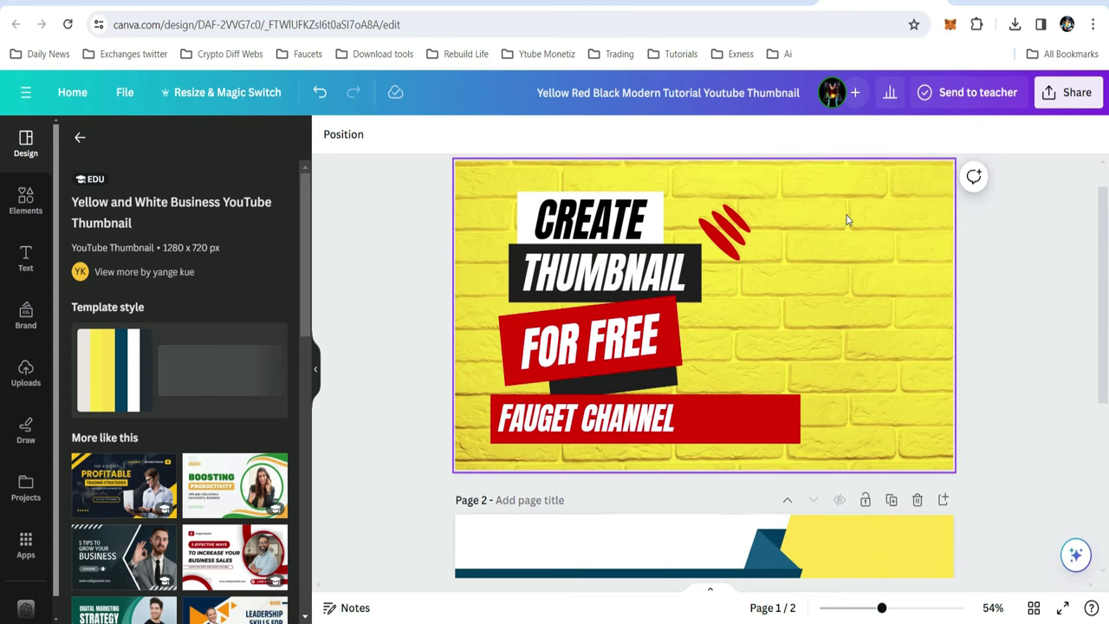
key(ctrl+v)
drag(856, 344, 904, 368)
- Recolor the brush-stroke graphic beside the title, setting its first color to #1e1e1e and its second to #145b84
click(731, 237)
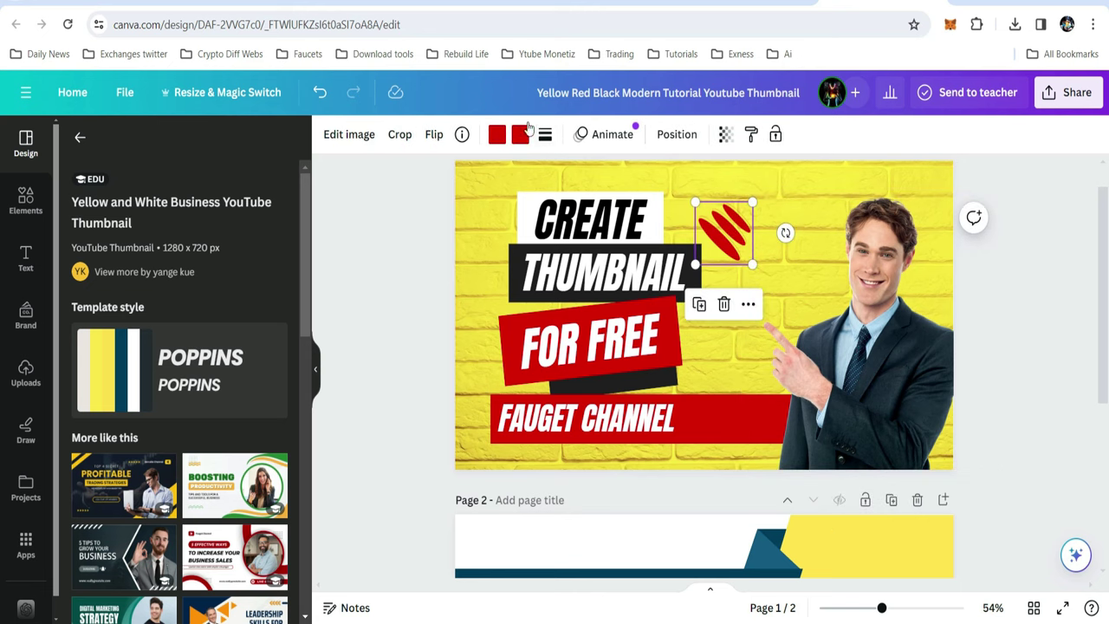
click(497, 134)
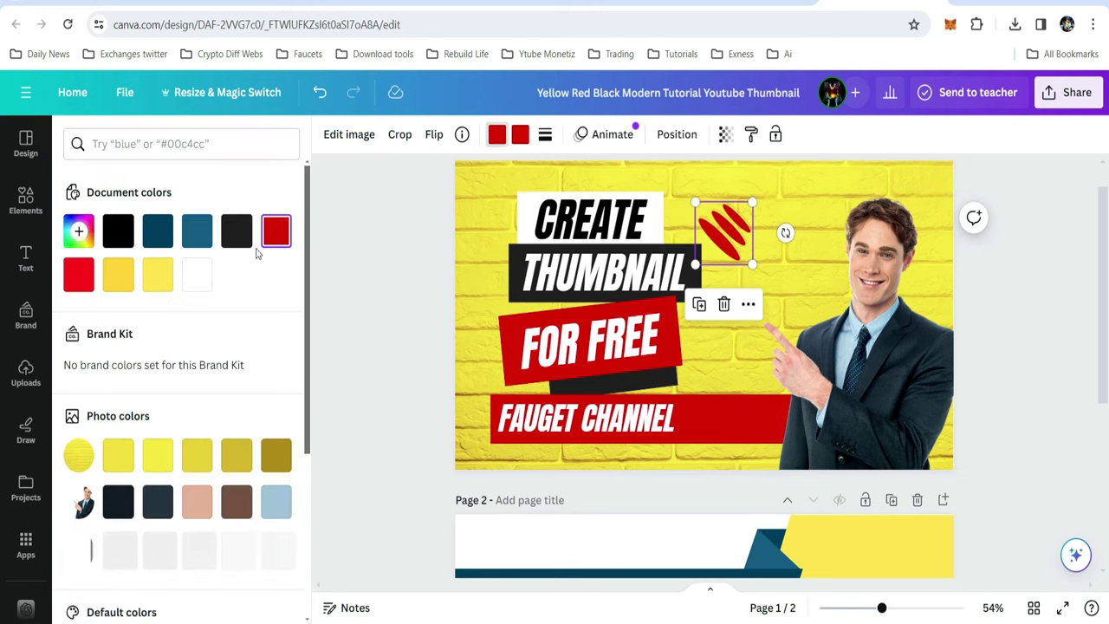
click(236, 231)
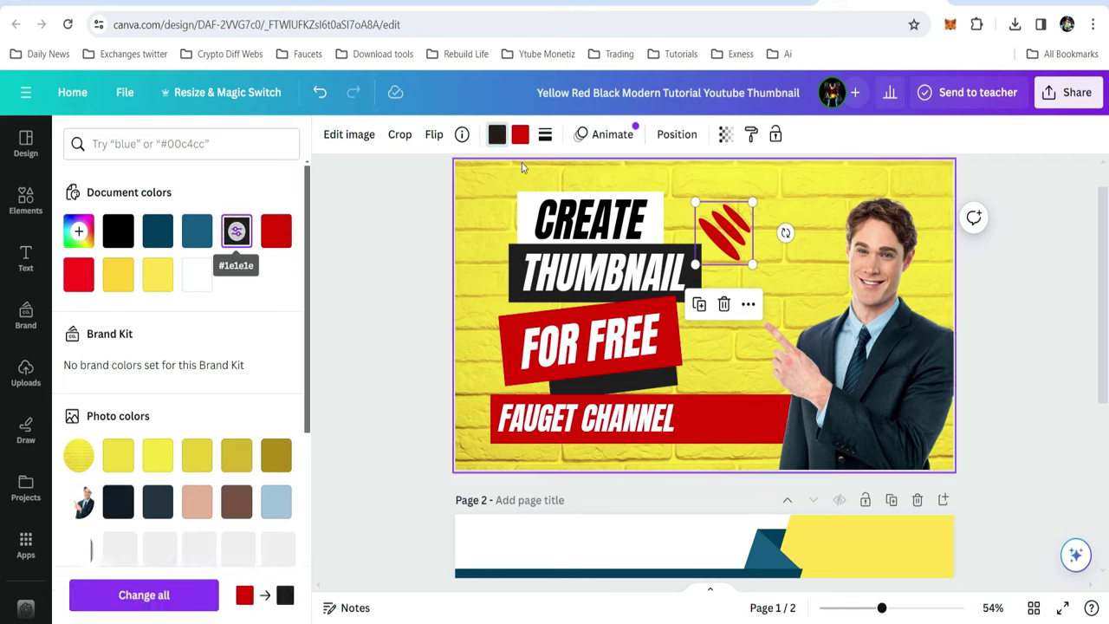
click(520, 134)
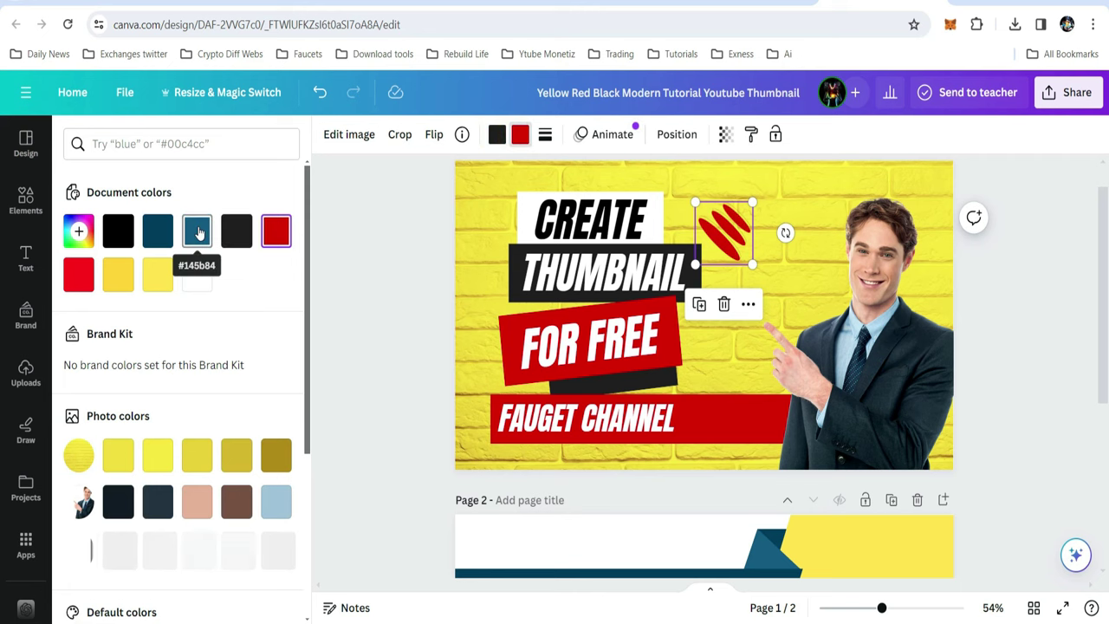
click(198, 233)
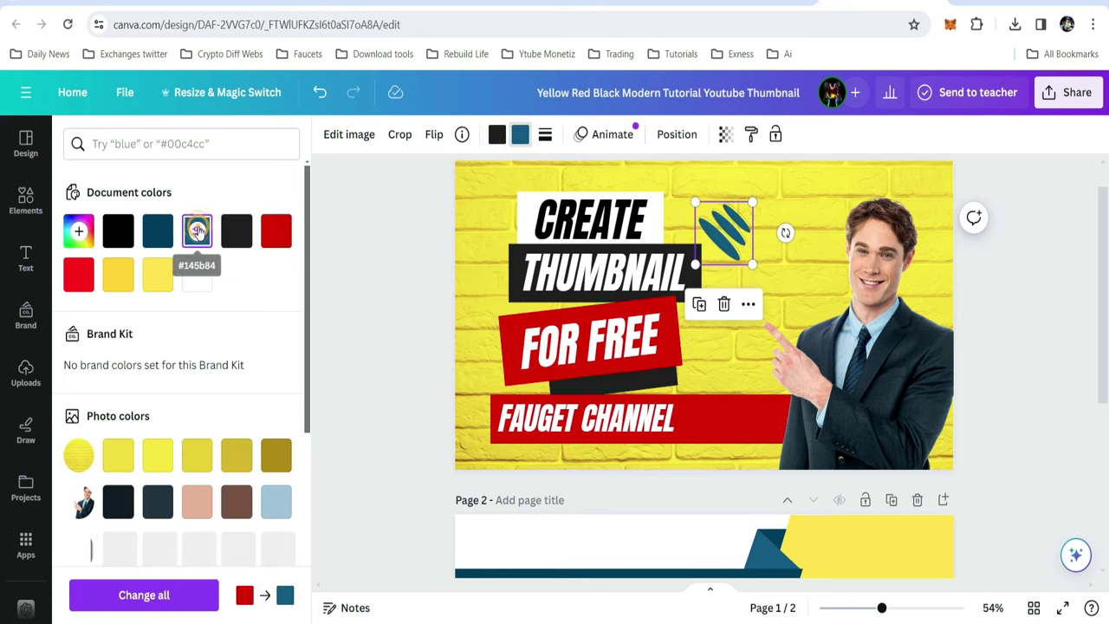
click(1006, 332)
- Replace the page 1 thumbnail's yellow brick background with solid red #ff1616
click(835, 181)
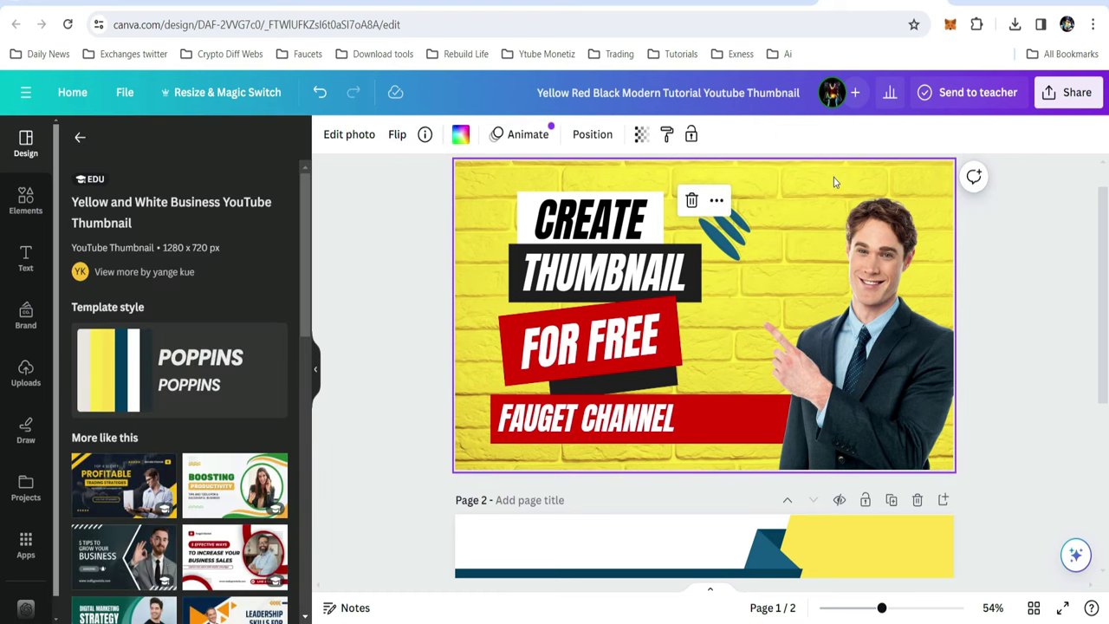
click(461, 134)
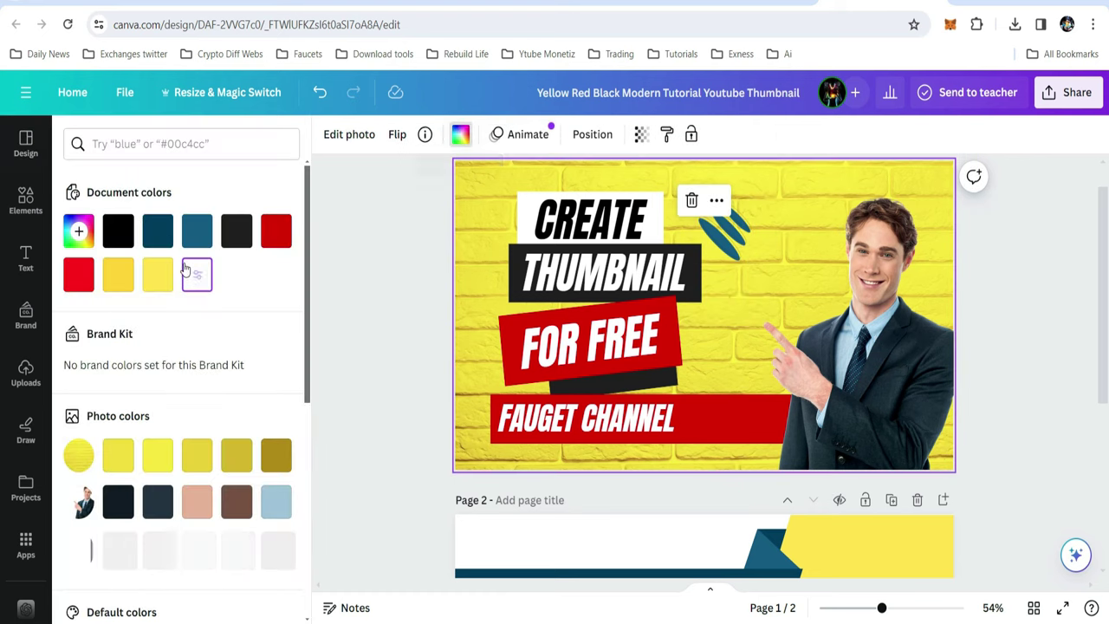
click(81, 286)
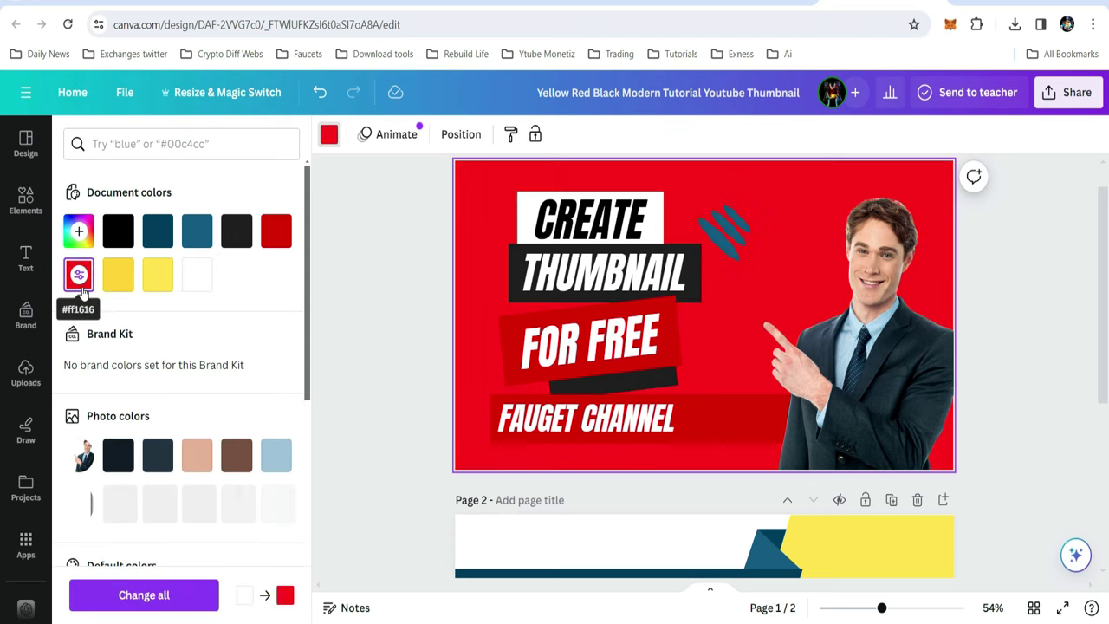
- Try black and #1e1e1e as the page 1 background and undo the background color changes
click(118, 232)
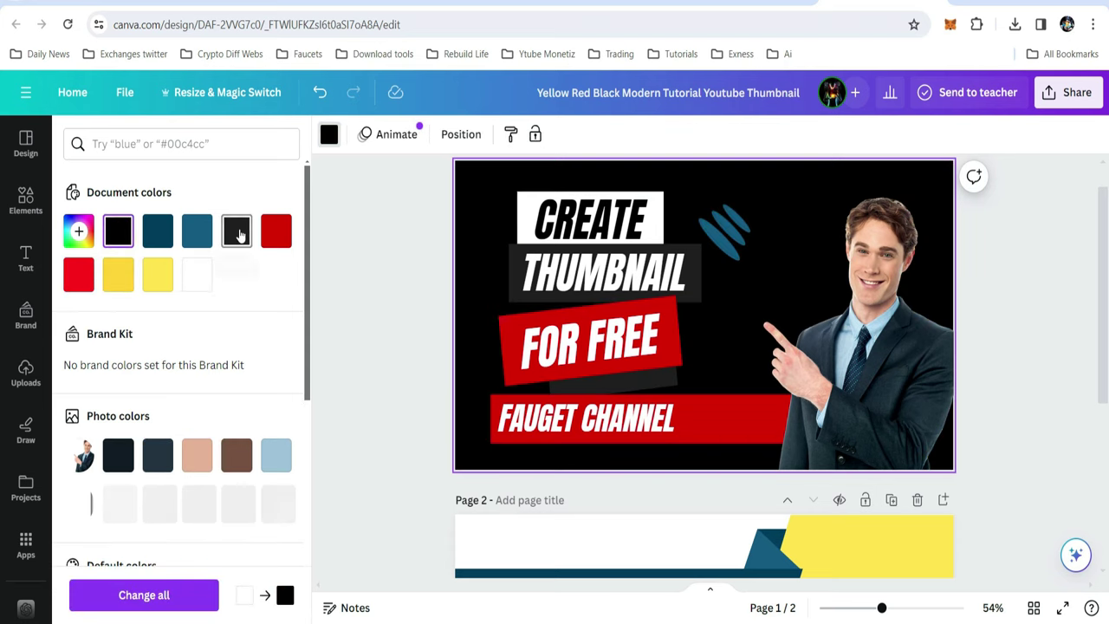
click(237, 231)
key(ctrl+z)
key(ctrl+z)
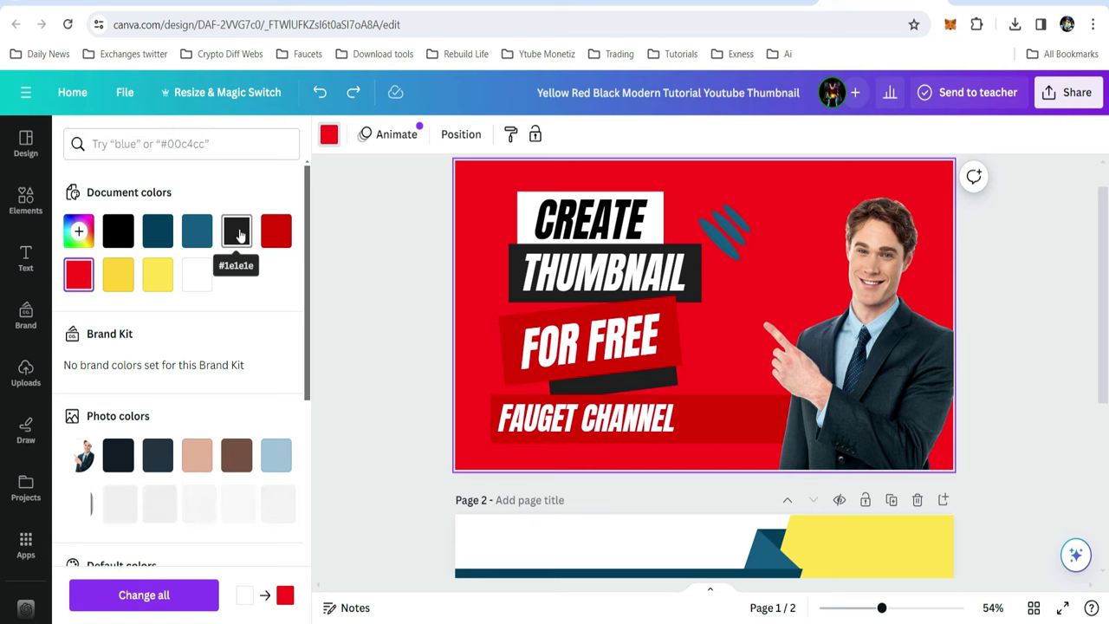
key(ctrl+z)
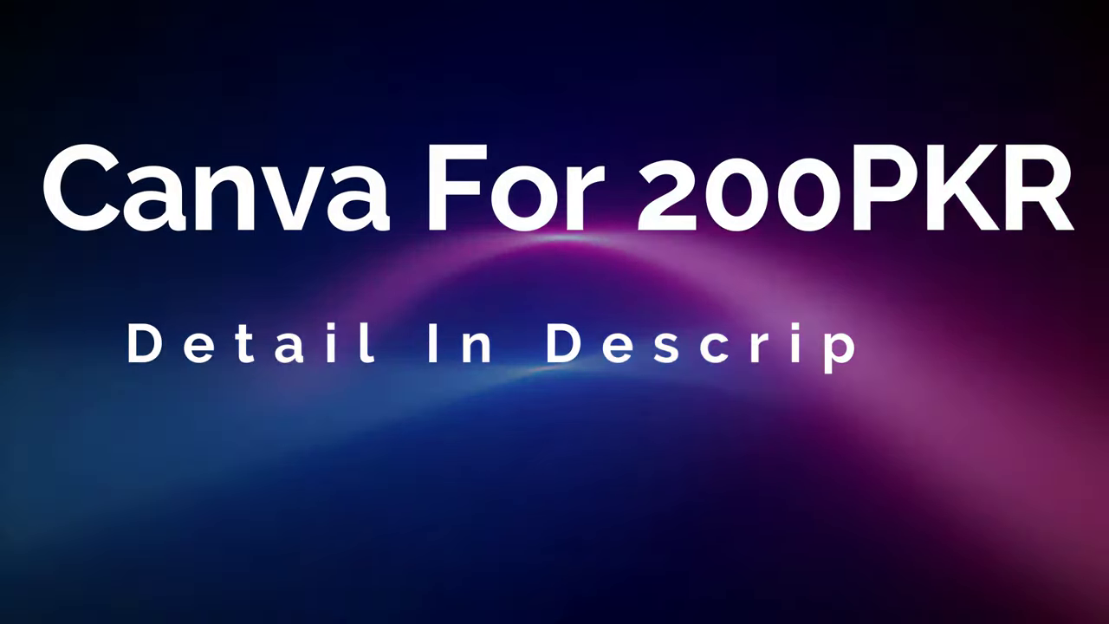